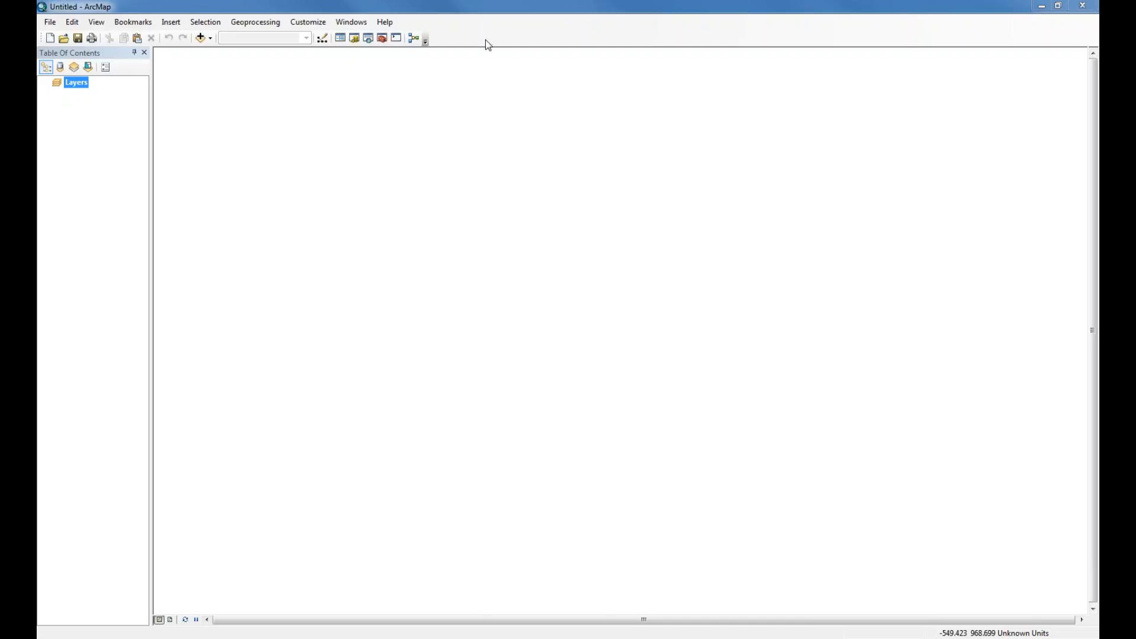
Step: Display the Catalog and ArcToolbox windows for a look at their contents, and close both
click(354, 38)
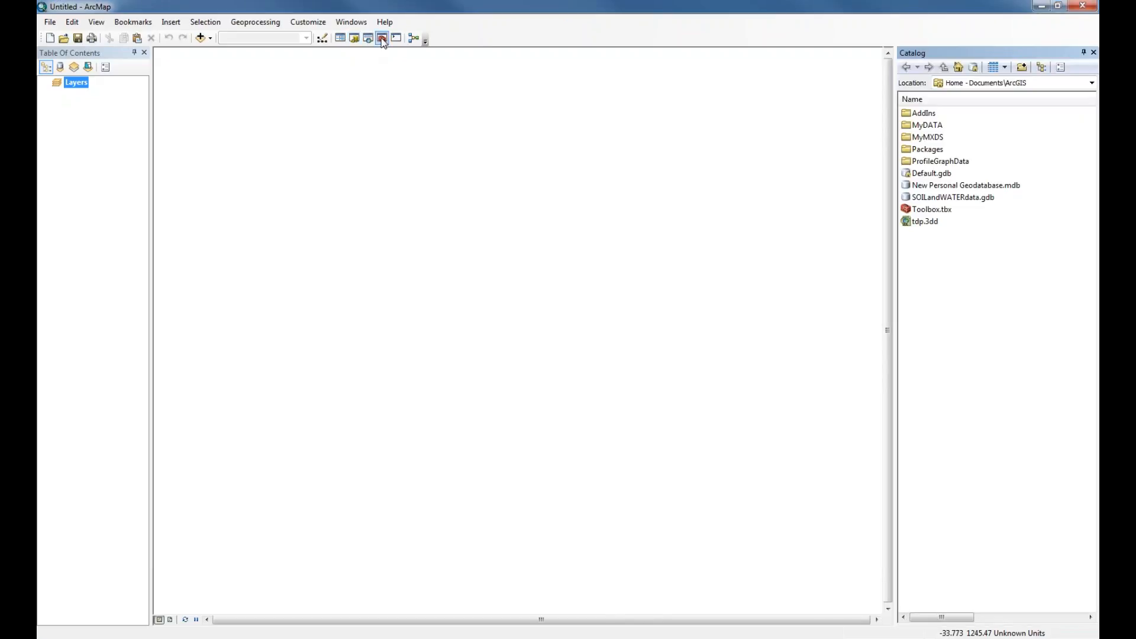
click(382, 40)
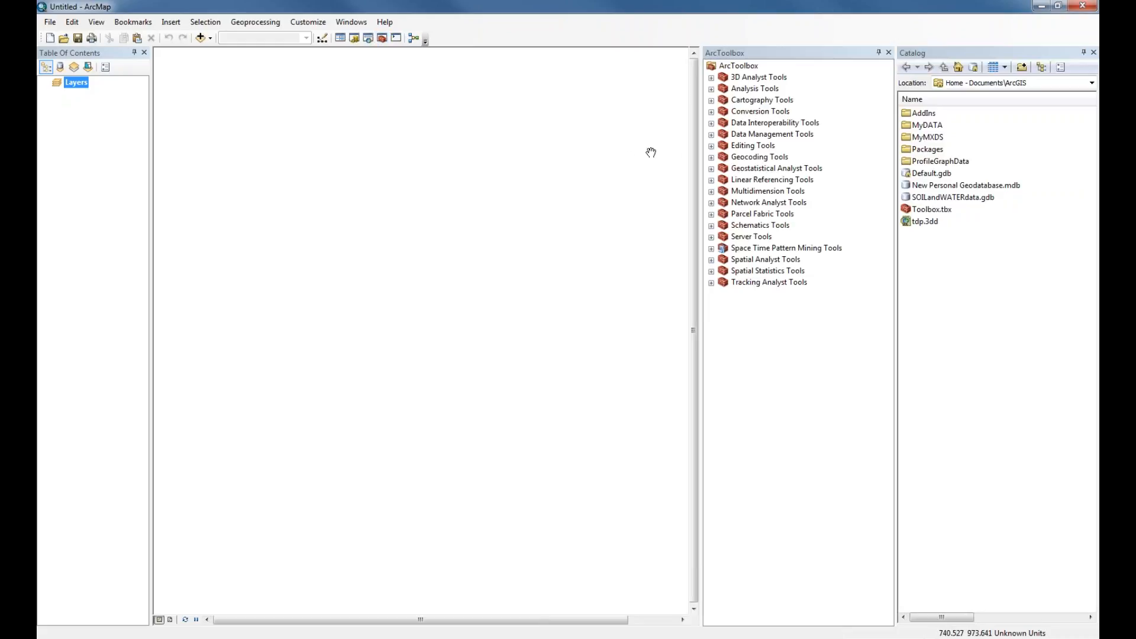
click(889, 53)
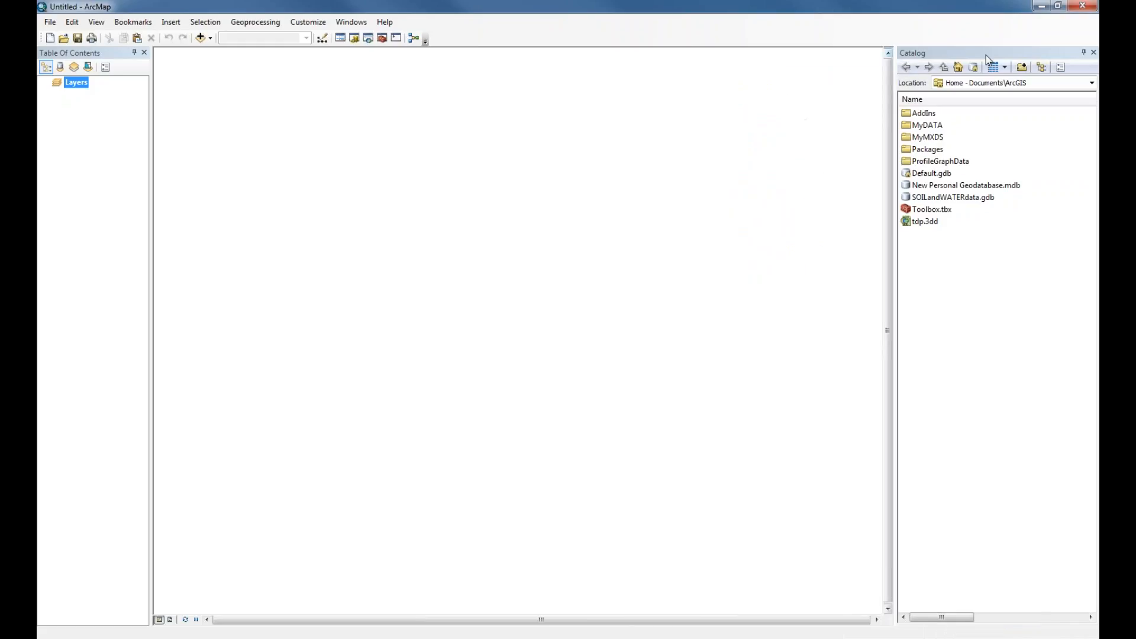
click(1094, 53)
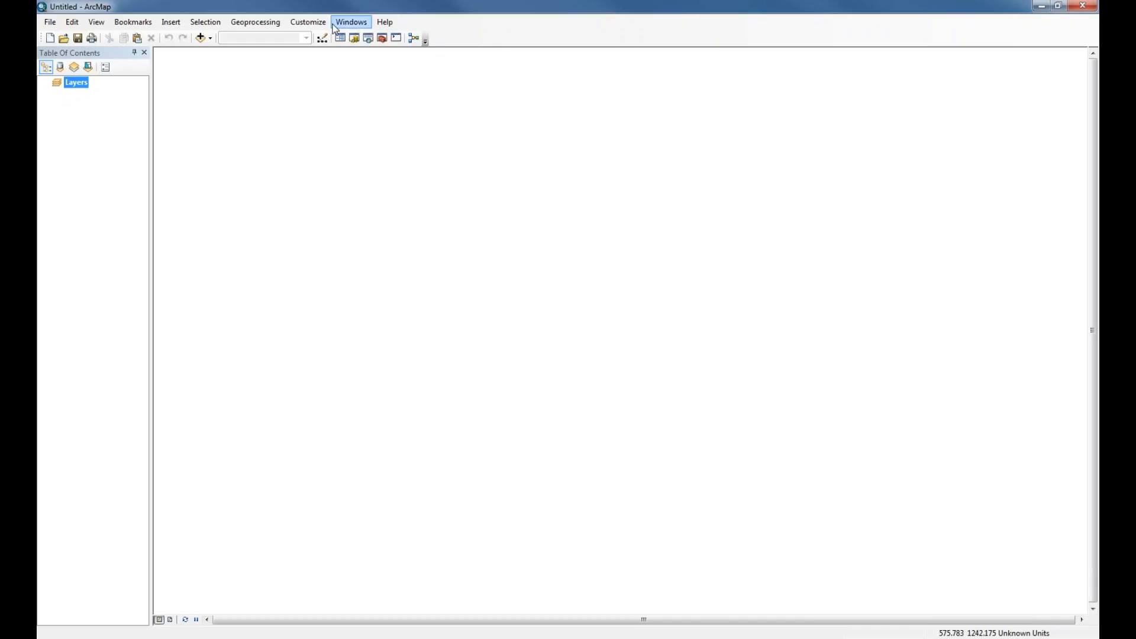
Step: Turn on the Tools toolbar so the navigation and selection tools are available
click(313, 23)
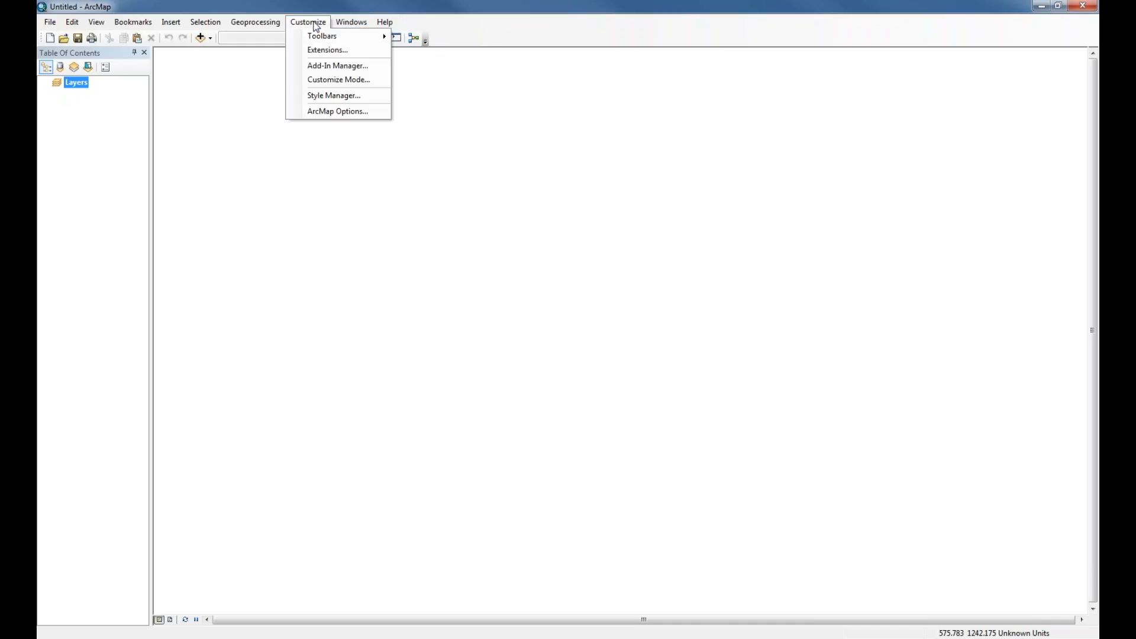
mouse_move(317, 38)
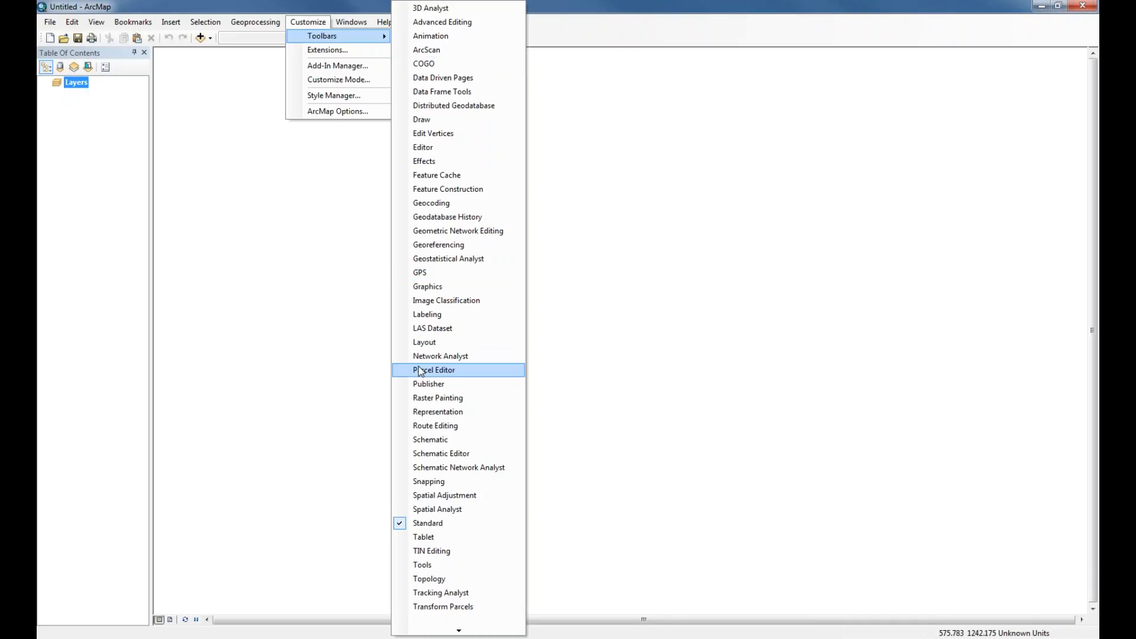
click(422, 564)
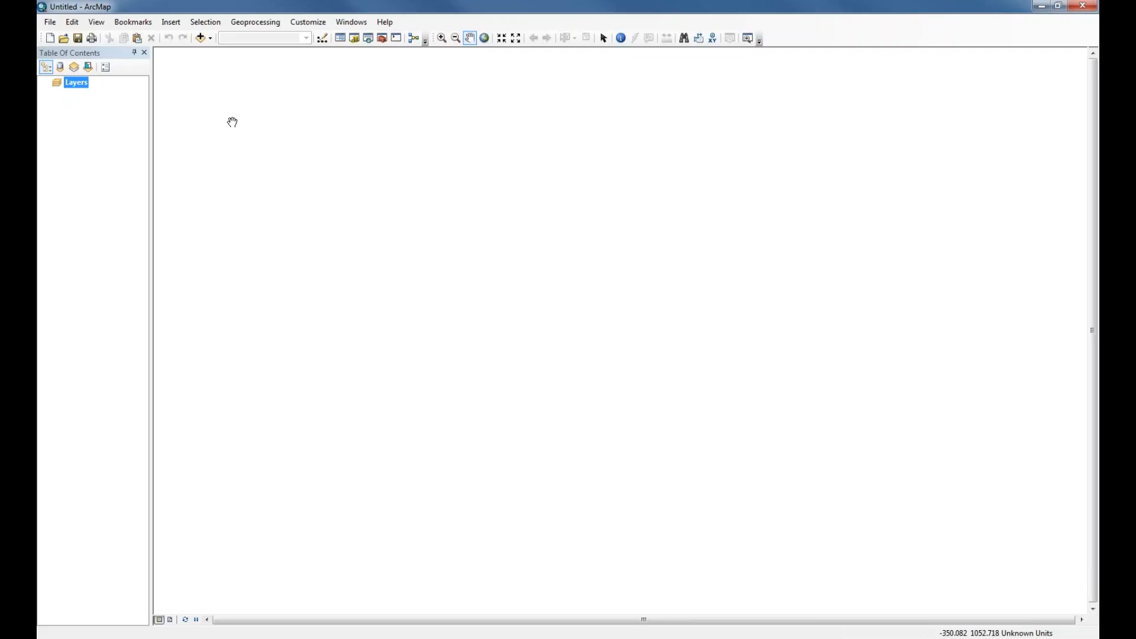
Step: Set both the map units and the display units of the Layers data frame to Feet
right_click(78, 90)
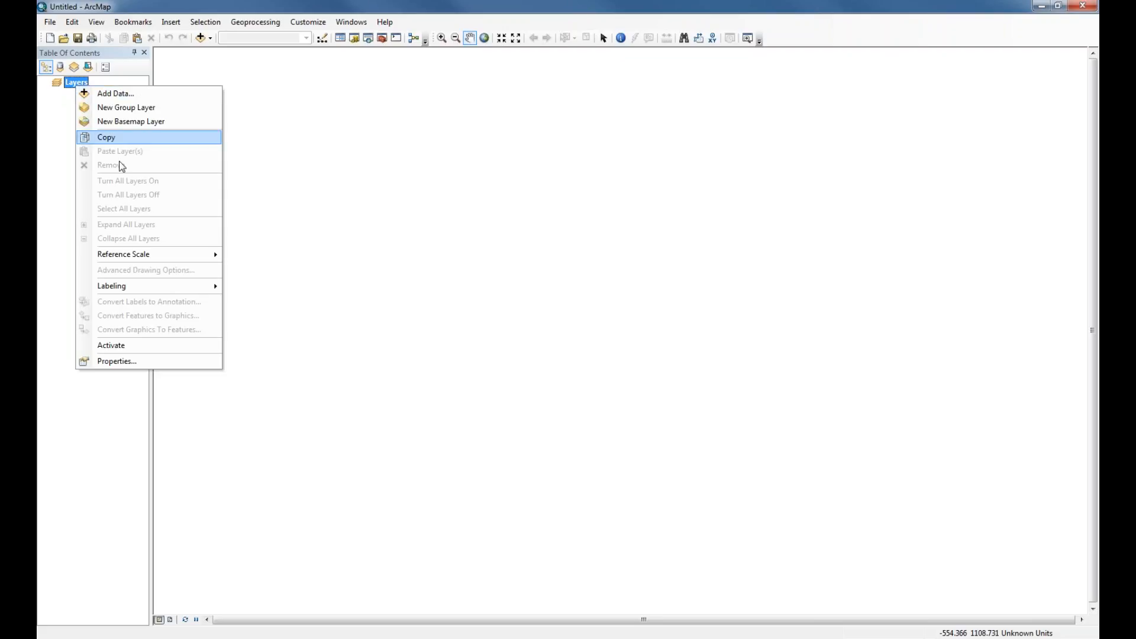
click(125, 361)
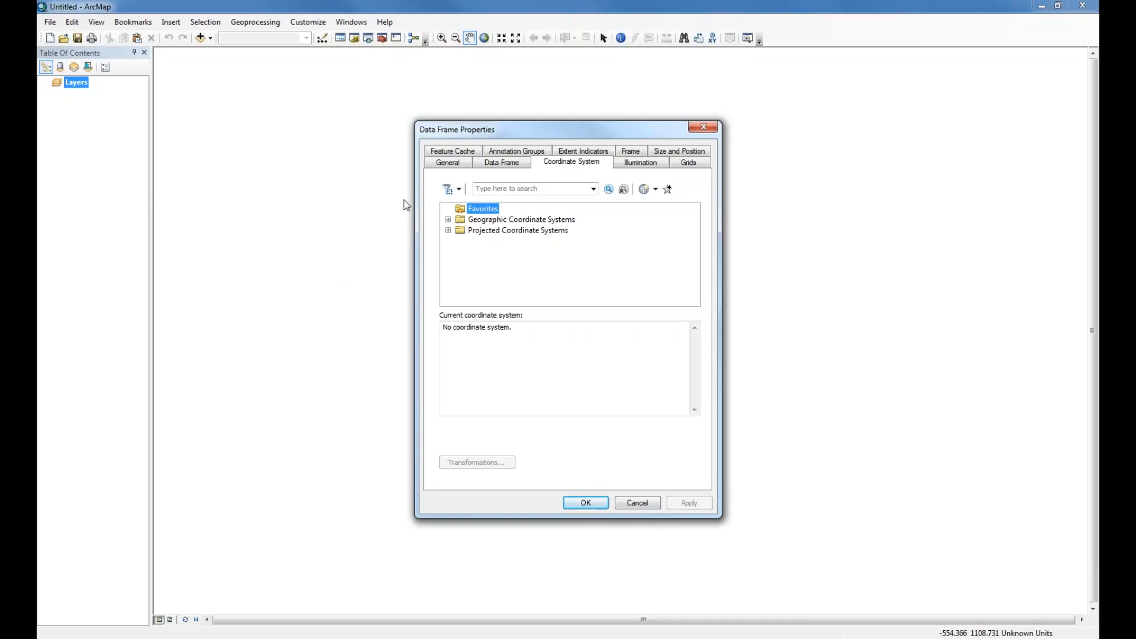
click(462, 167)
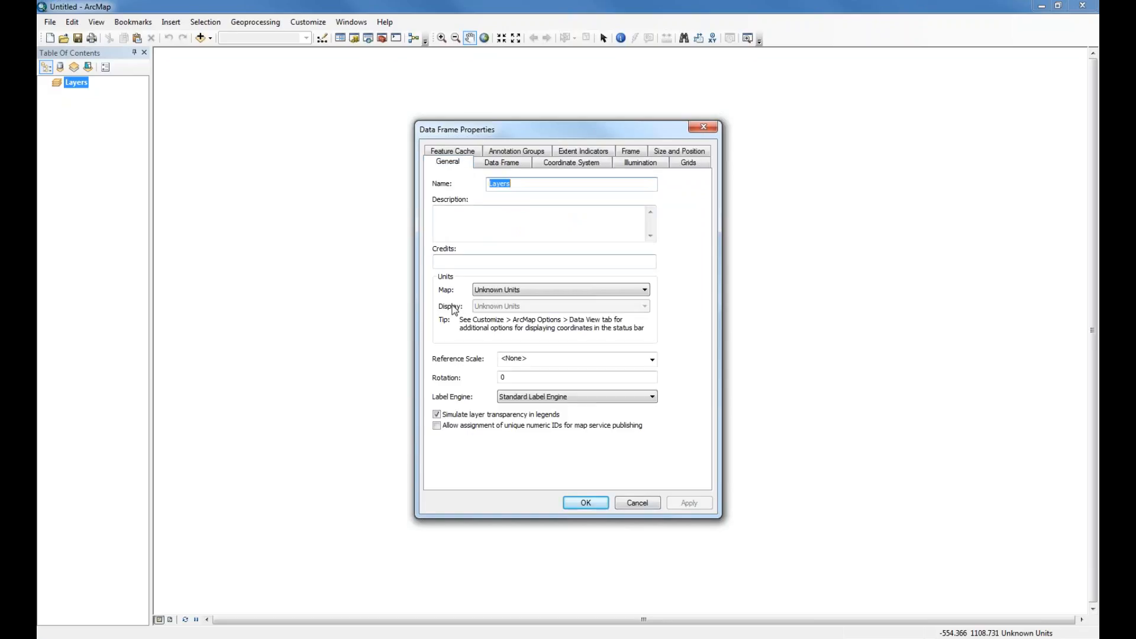
click(644, 291)
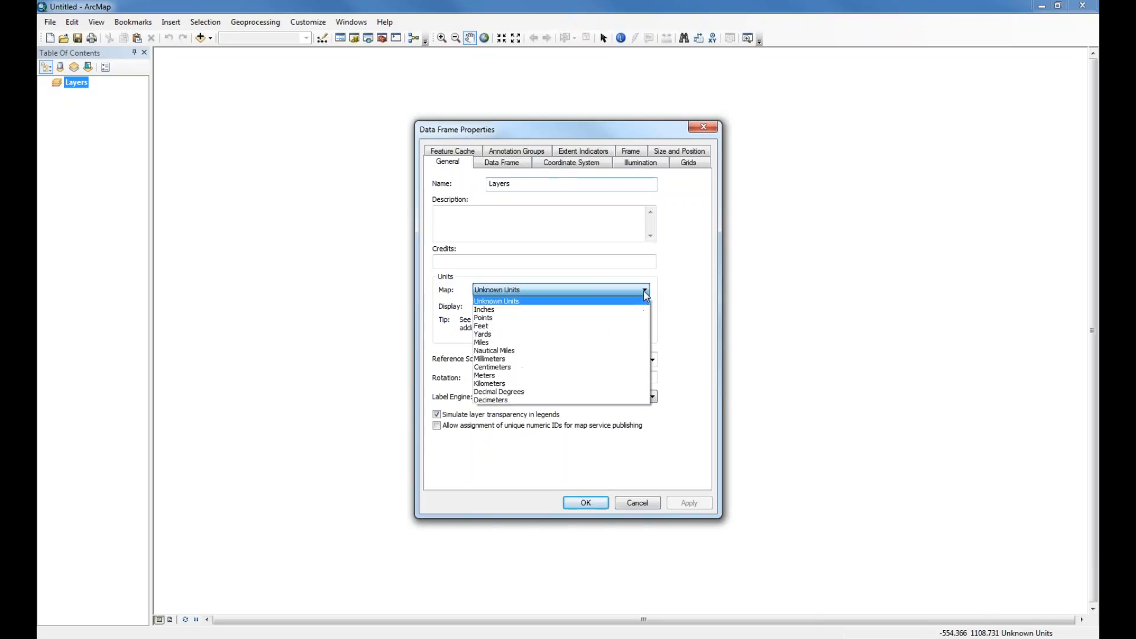
click(604, 326)
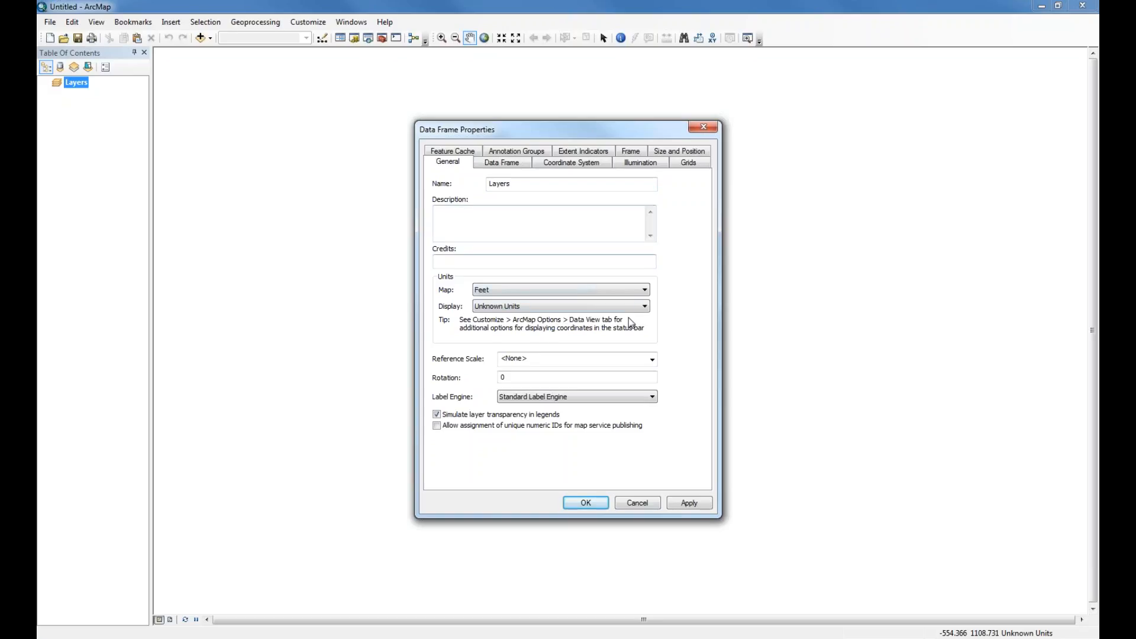
click(643, 307)
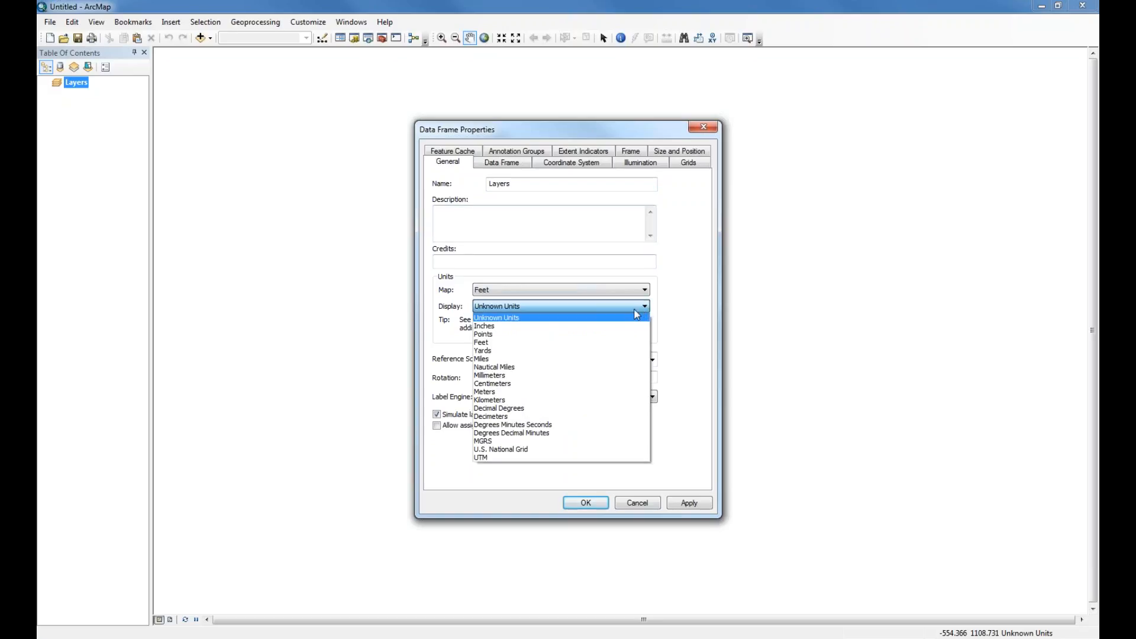
click(609, 350)
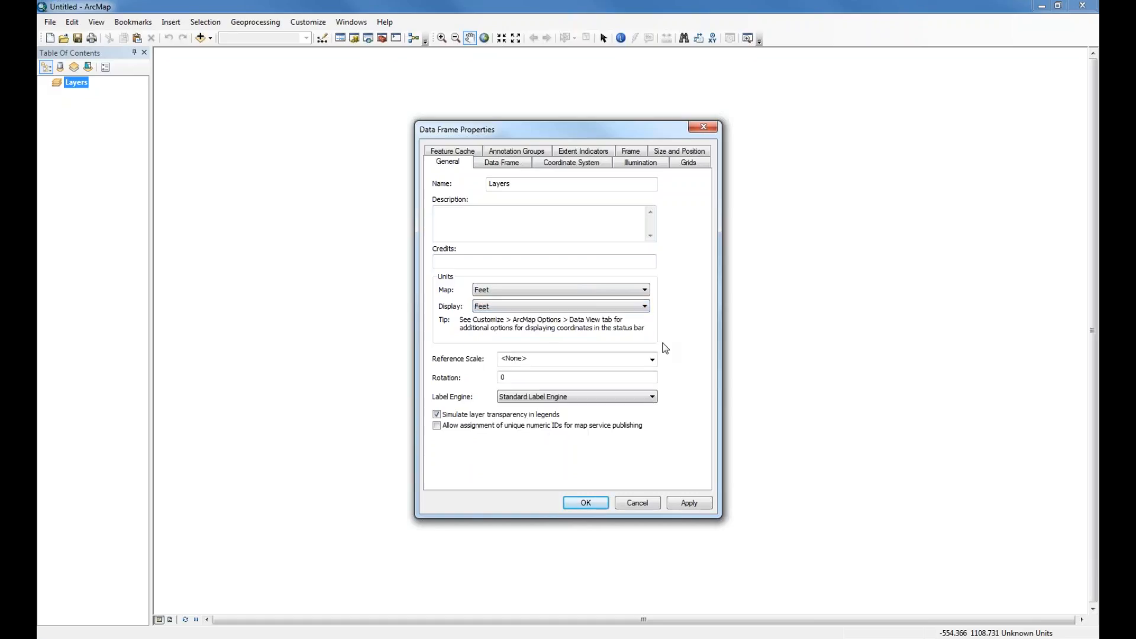
Step: Assign the projected State Plane coordinate system NAD 1983 HARN StatePlane Ohio South FIPS 3402 (US Feet) to the data frame and apply it
click(568, 165)
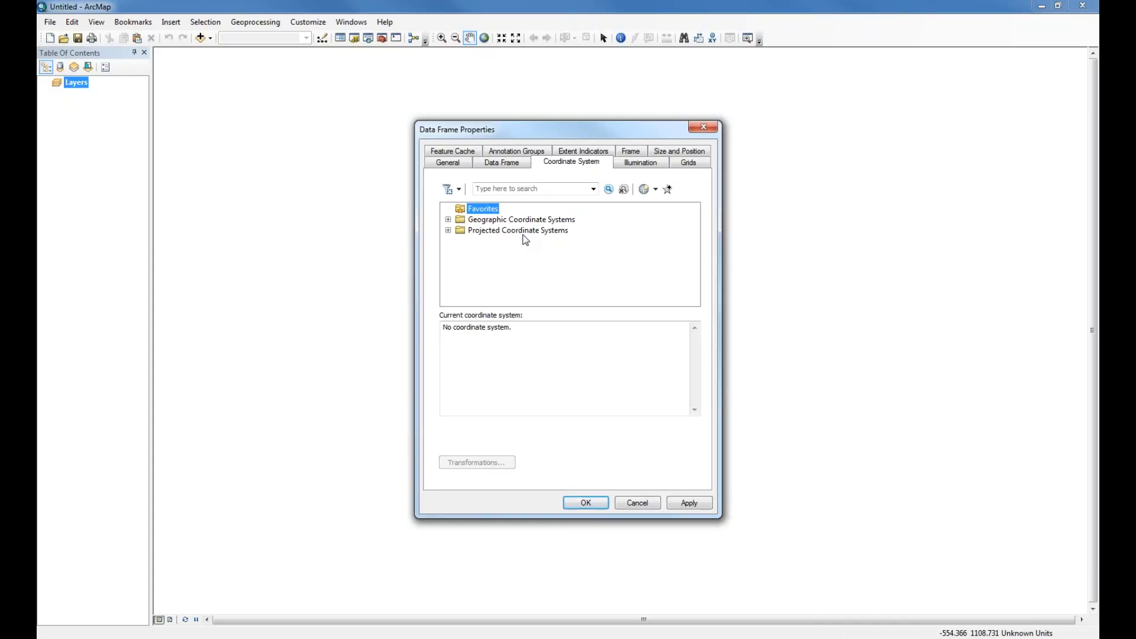
click(448, 231)
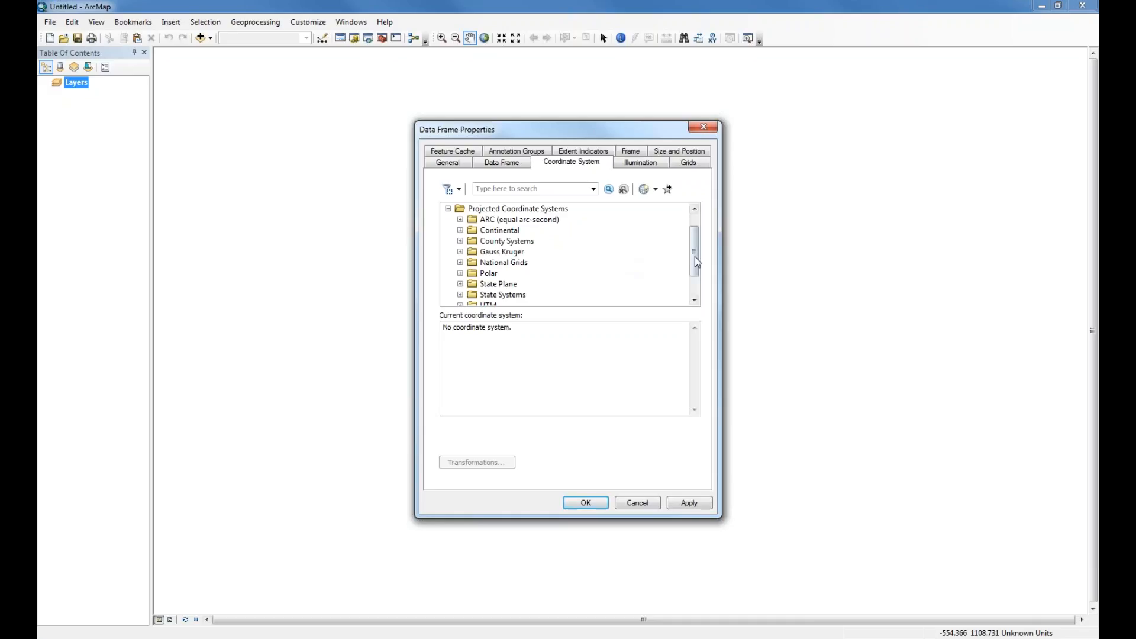
scroll(697, 265, down, 1)
scroll(697, 271, down, 1)
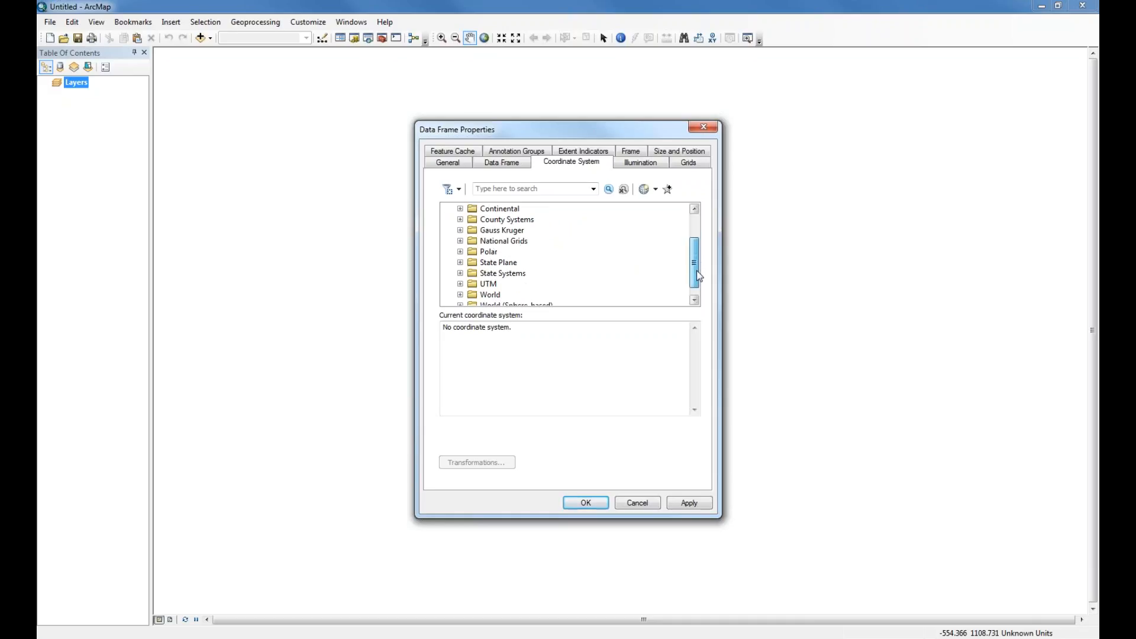
click(461, 263)
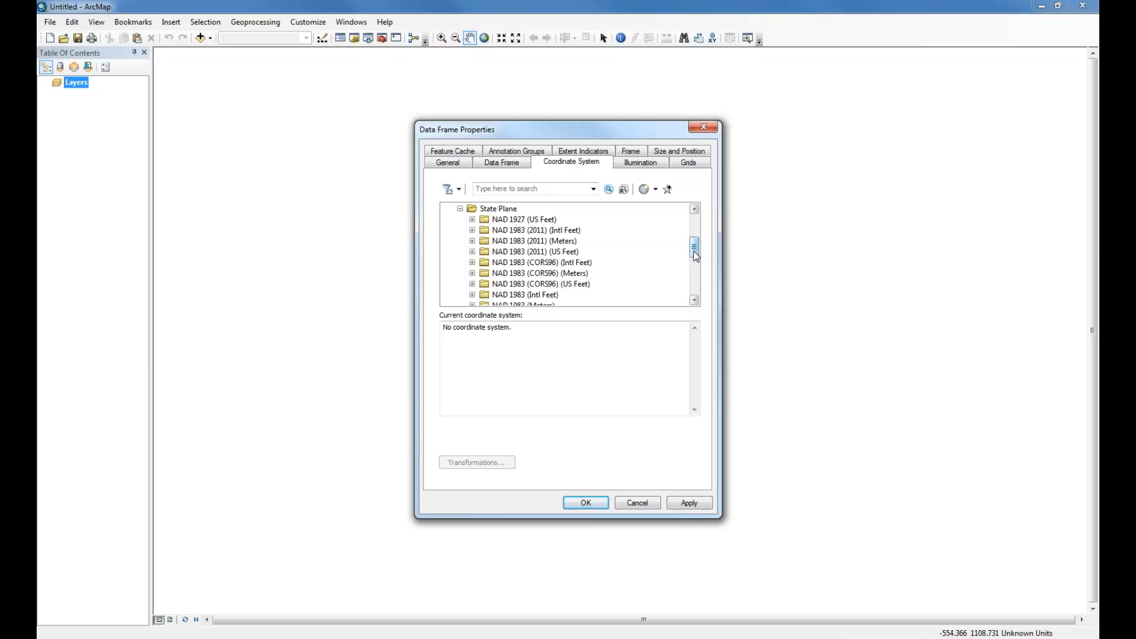
drag(694, 251, 696, 272)
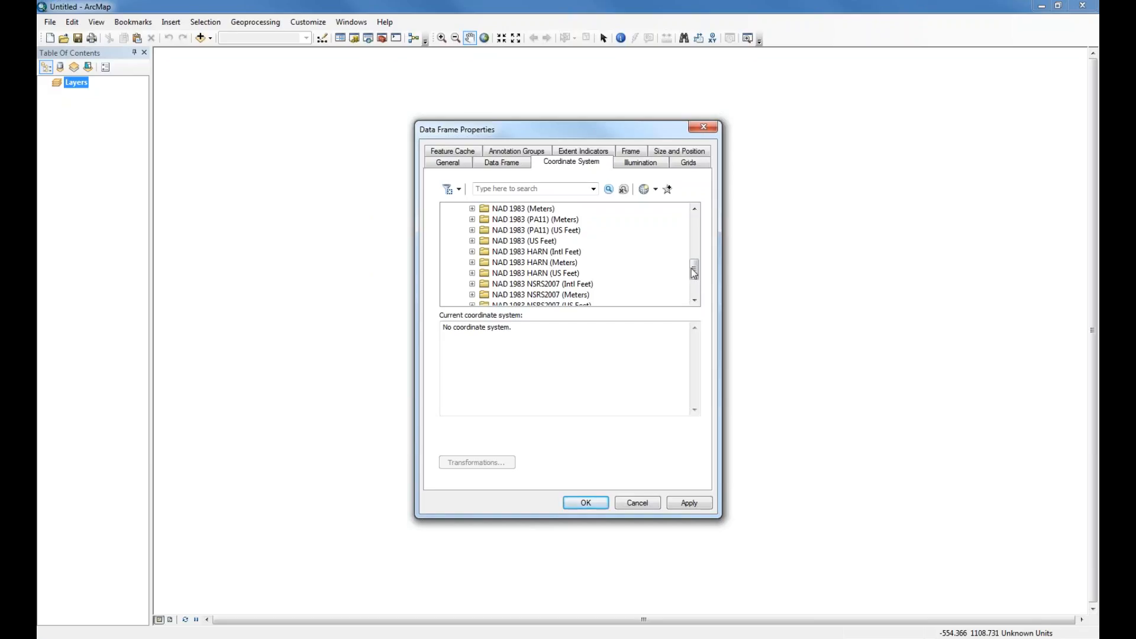
drag(695, 269, 694, 274)
click(472, 273)
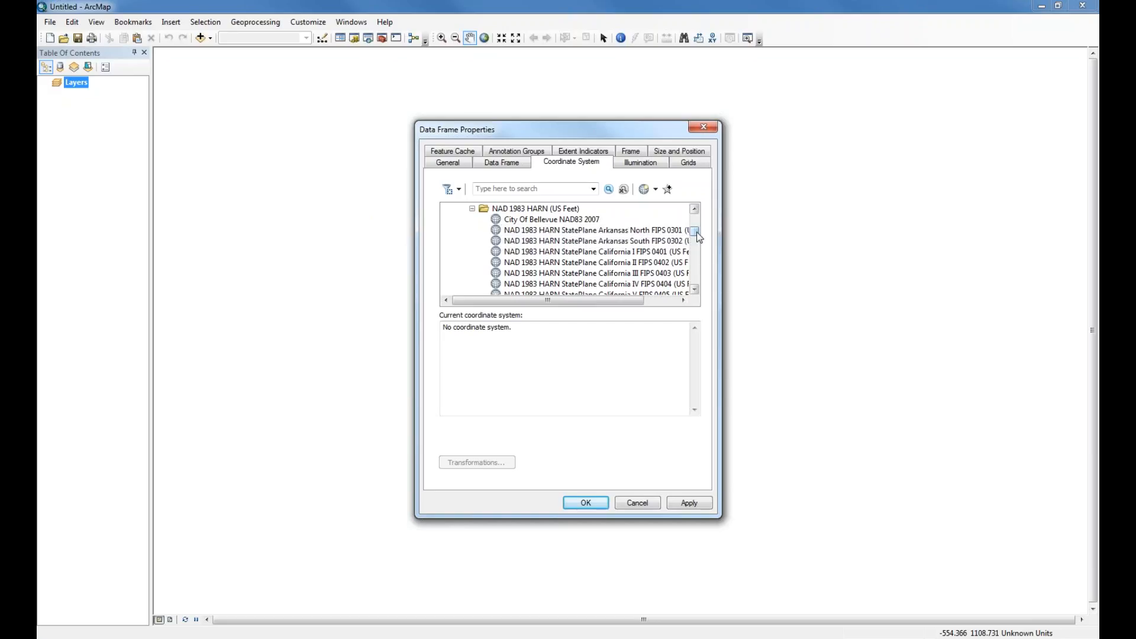
drag(695, 232, 697, 266)
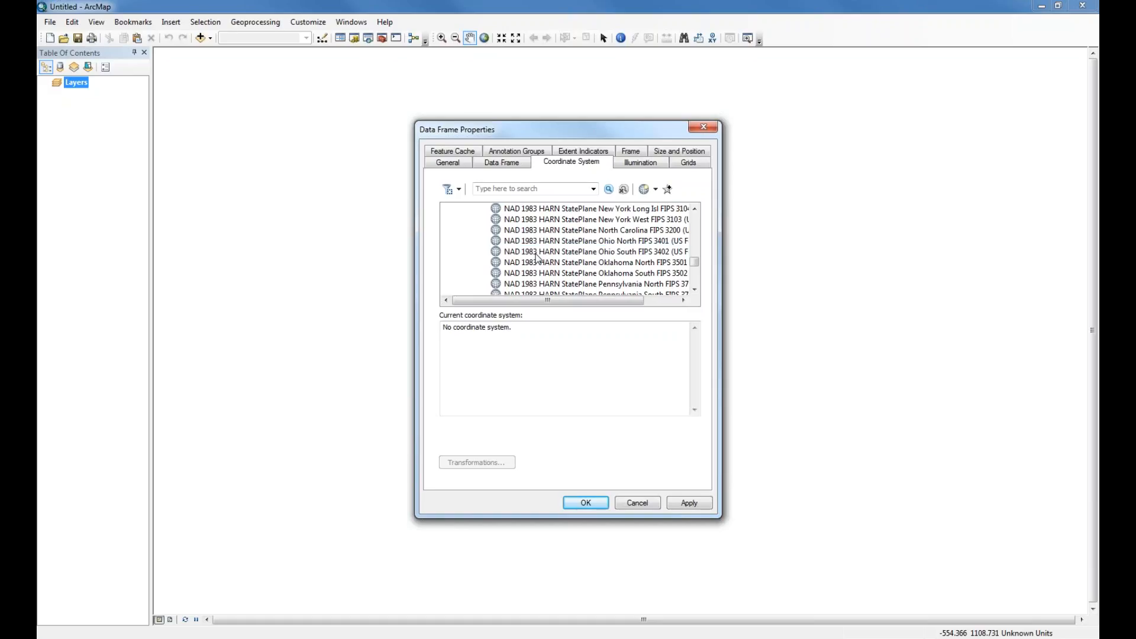
click(536, 254)
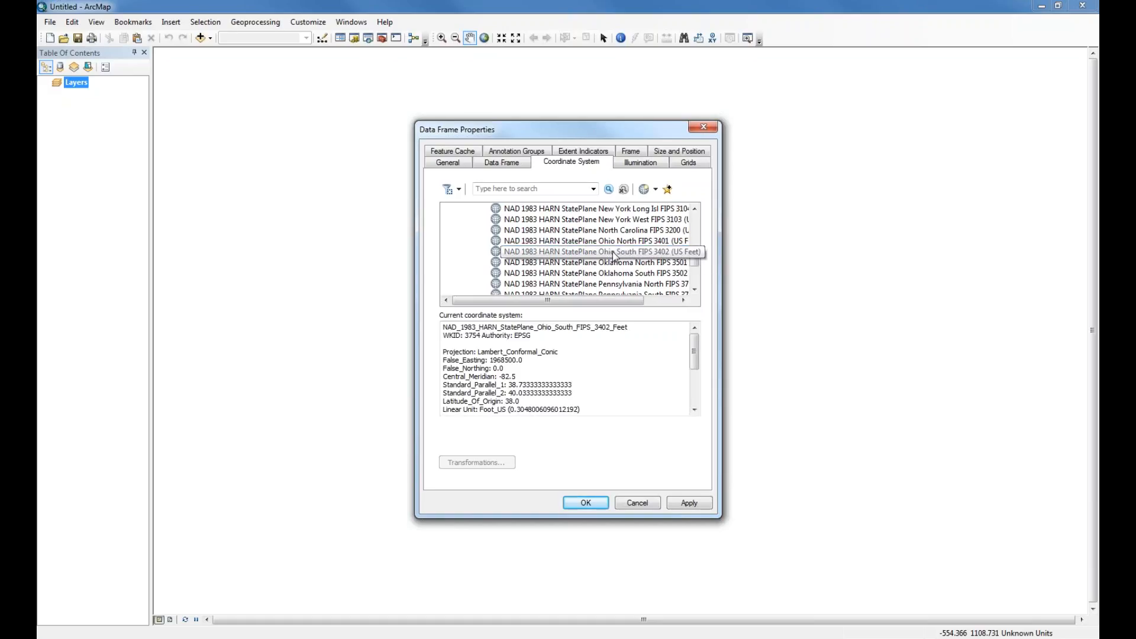
click(689, 504)
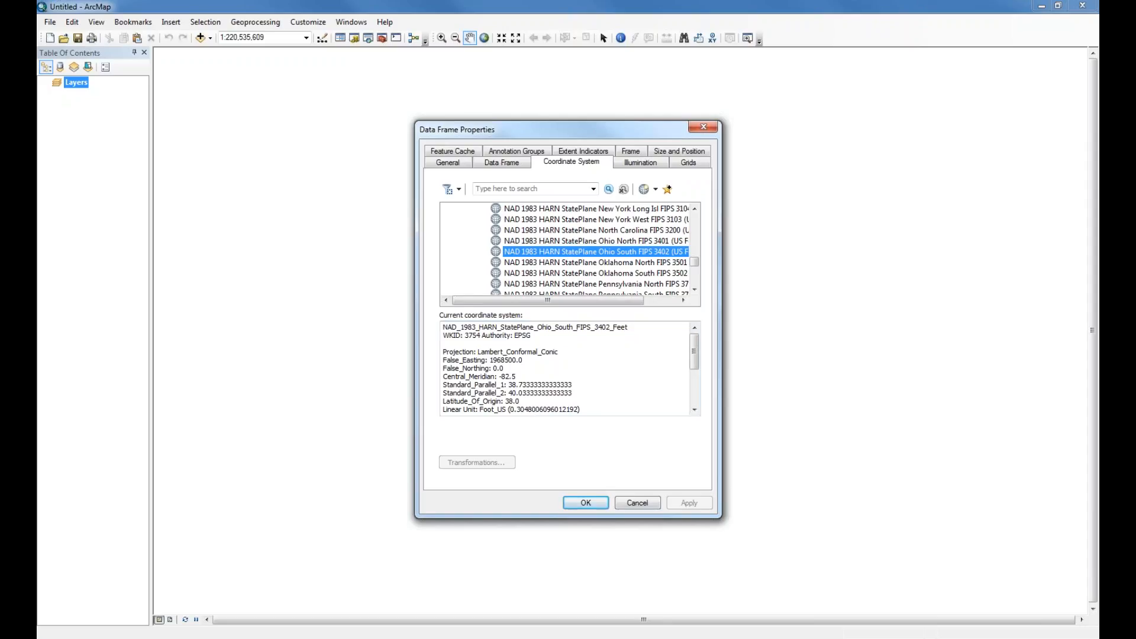
click(586, 504)
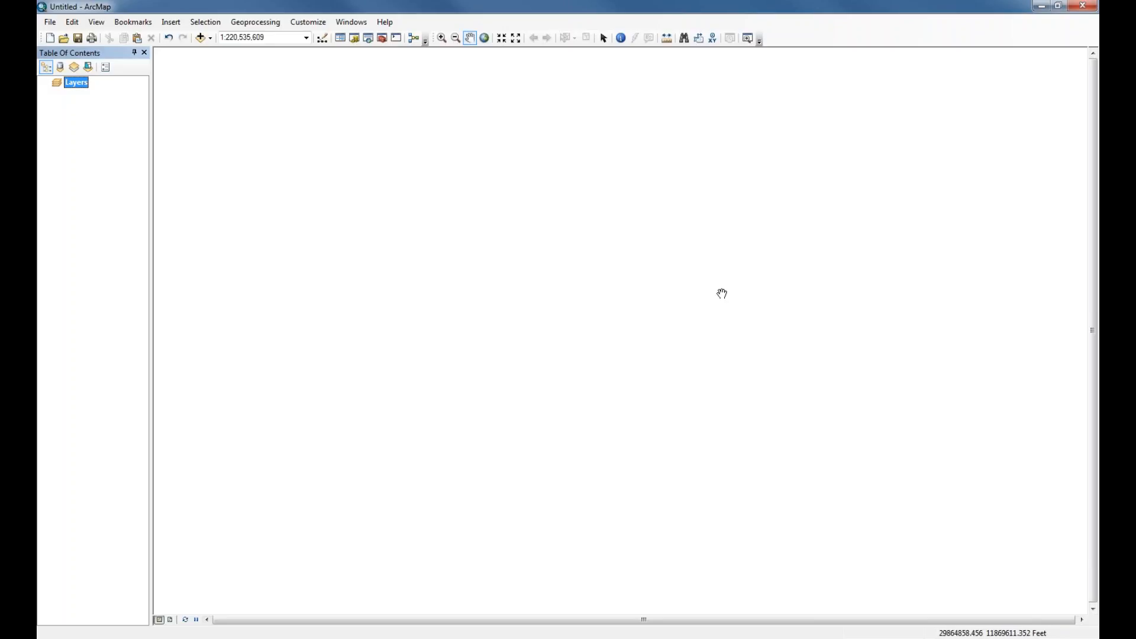
Step: Add the Imagery basemap to the map and zoom in on the eastern half of North America
click(200, 37)
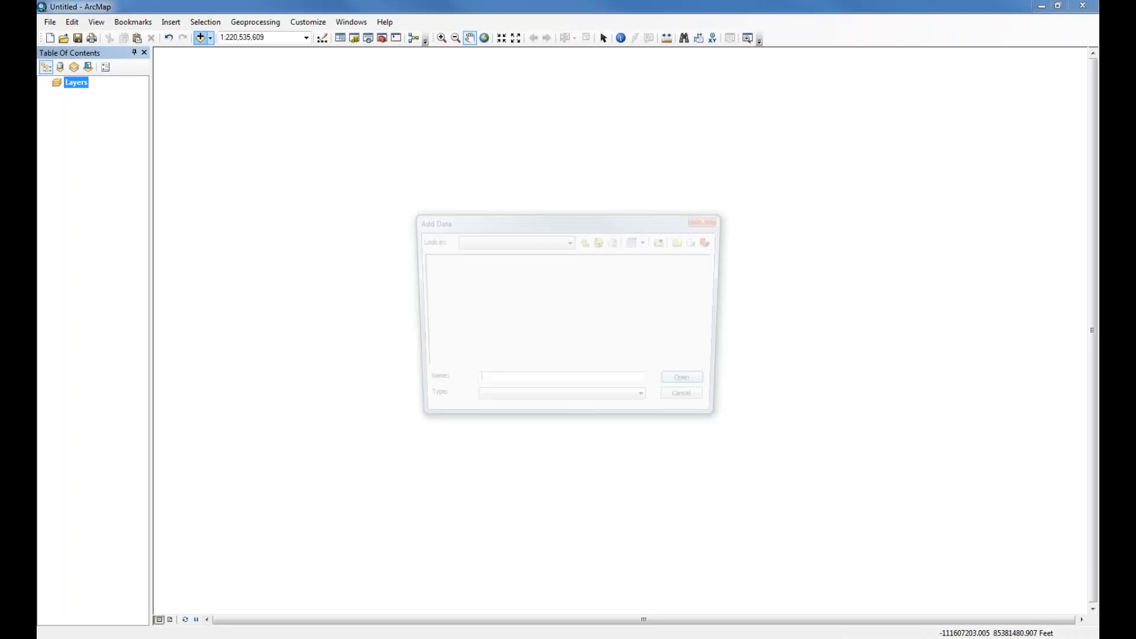
click(710, 219)
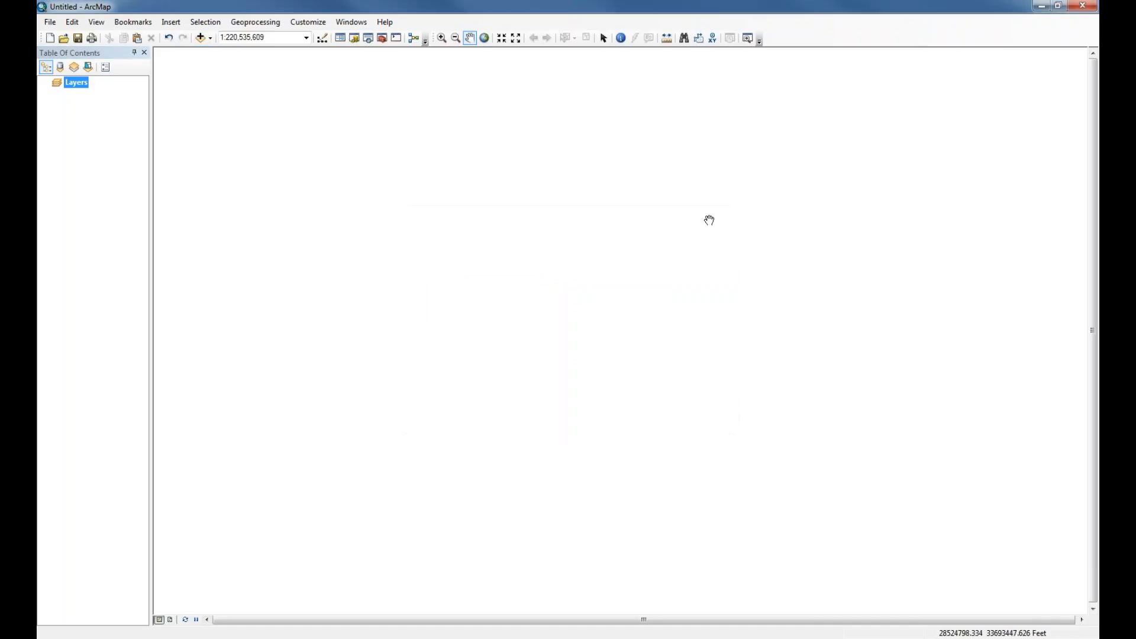
click(211, 39)
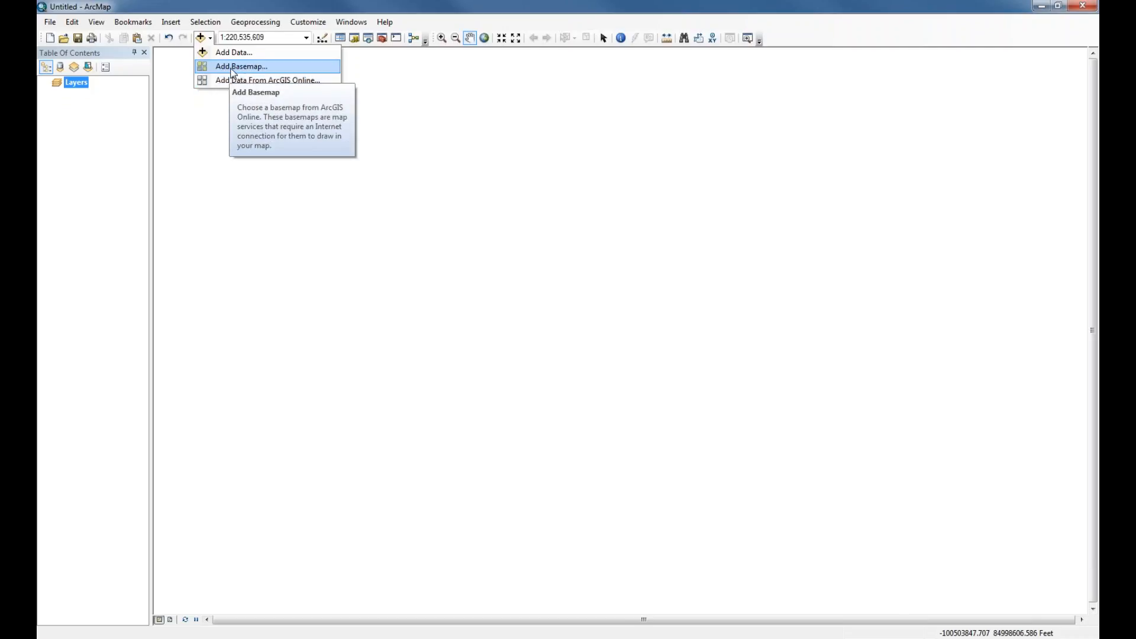
click(232, 66)
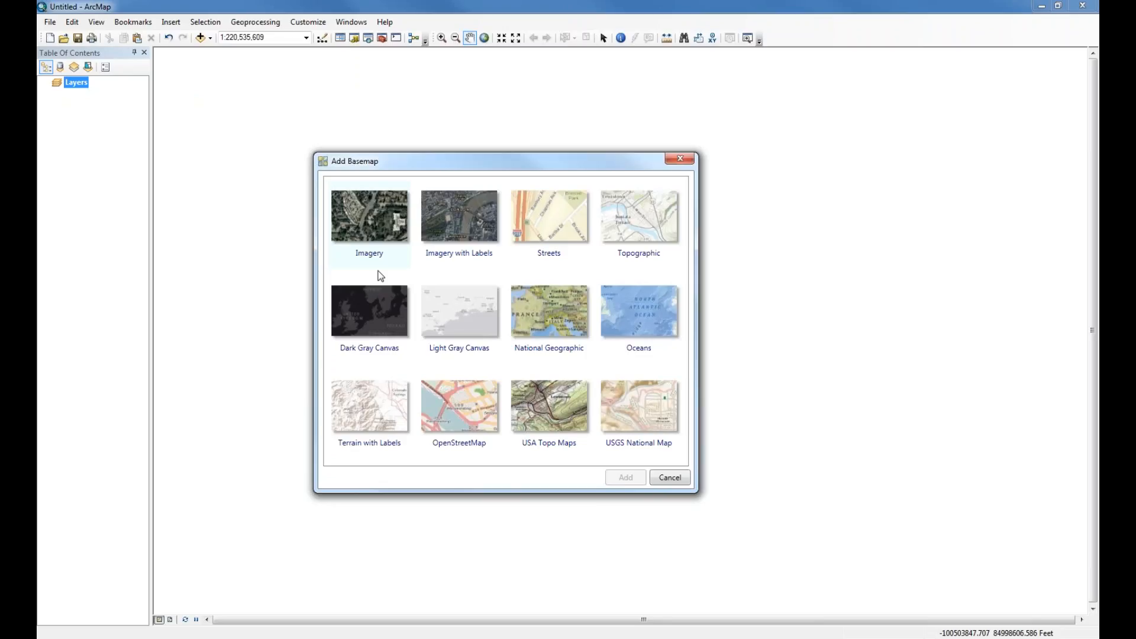
click(377, 225)
click(626, 477)
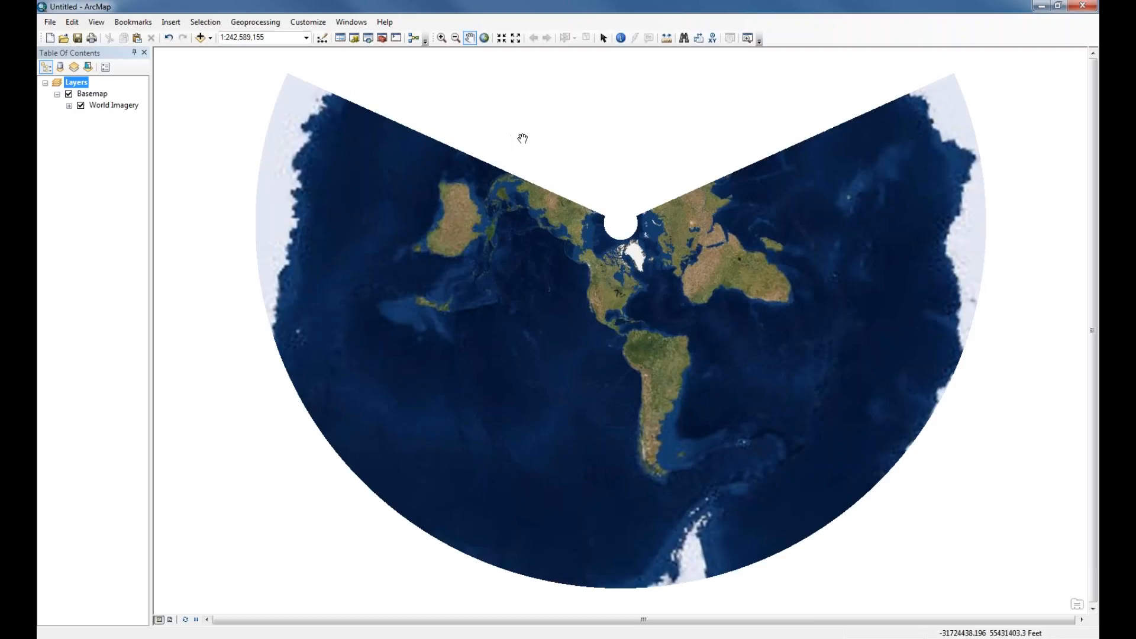
click(441, 39)
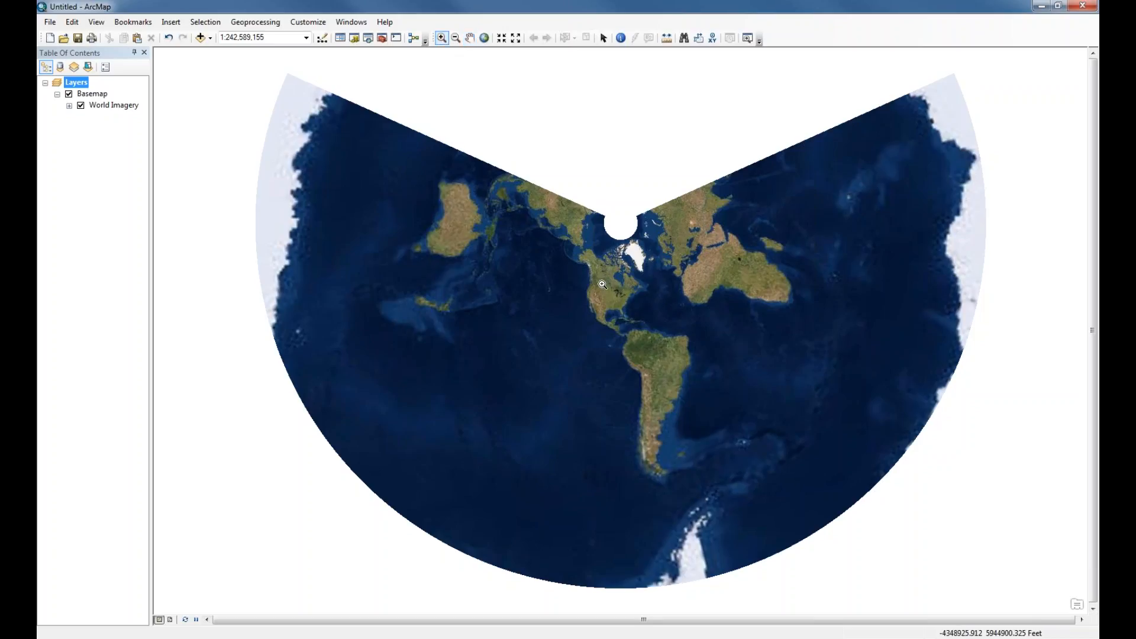
drag(607, 283, 630, 309)
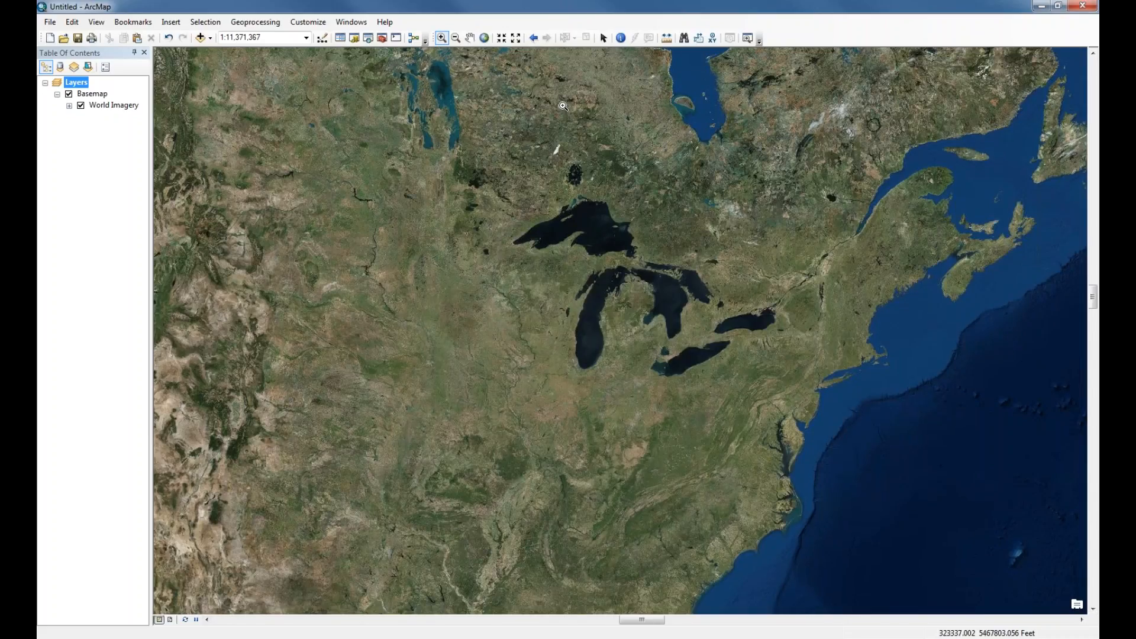
Step: Add the streets_f.shp shapefile from the STREETS folder of the GIS Data connection, dismiss the coordinate system warning, and zoom to the layer
click(210, 39)
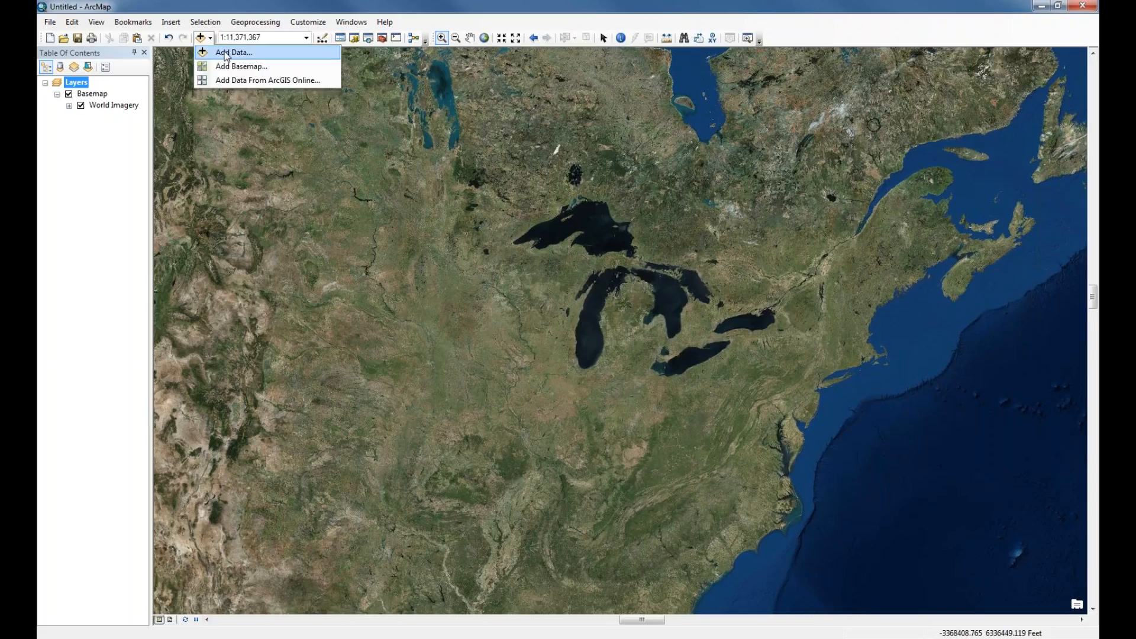
click(249, 58)
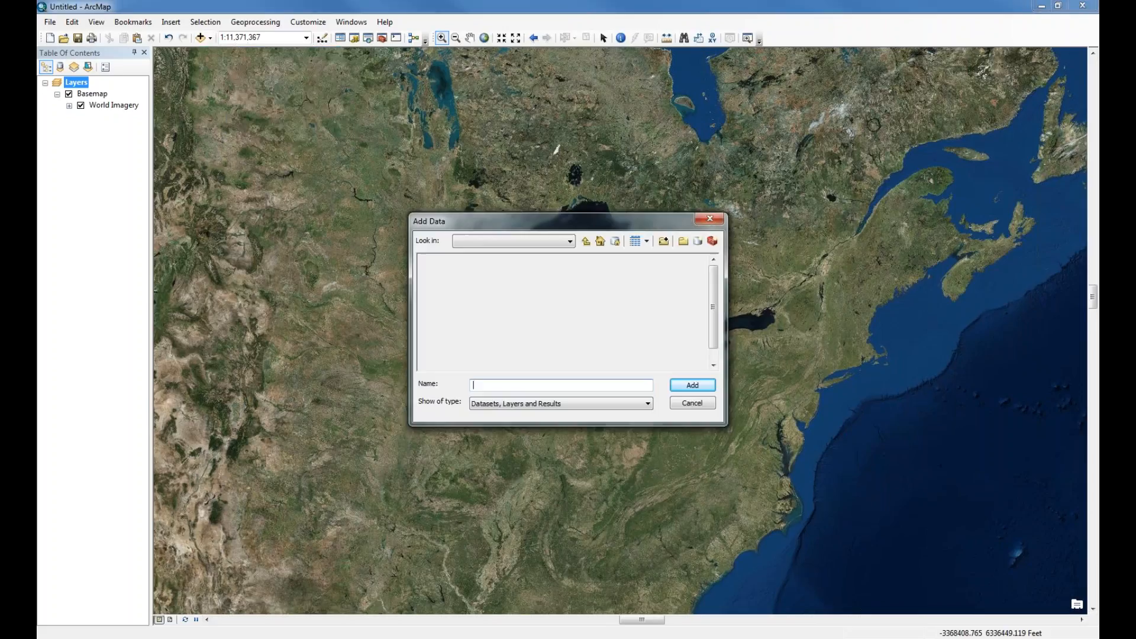
click(570, 242)
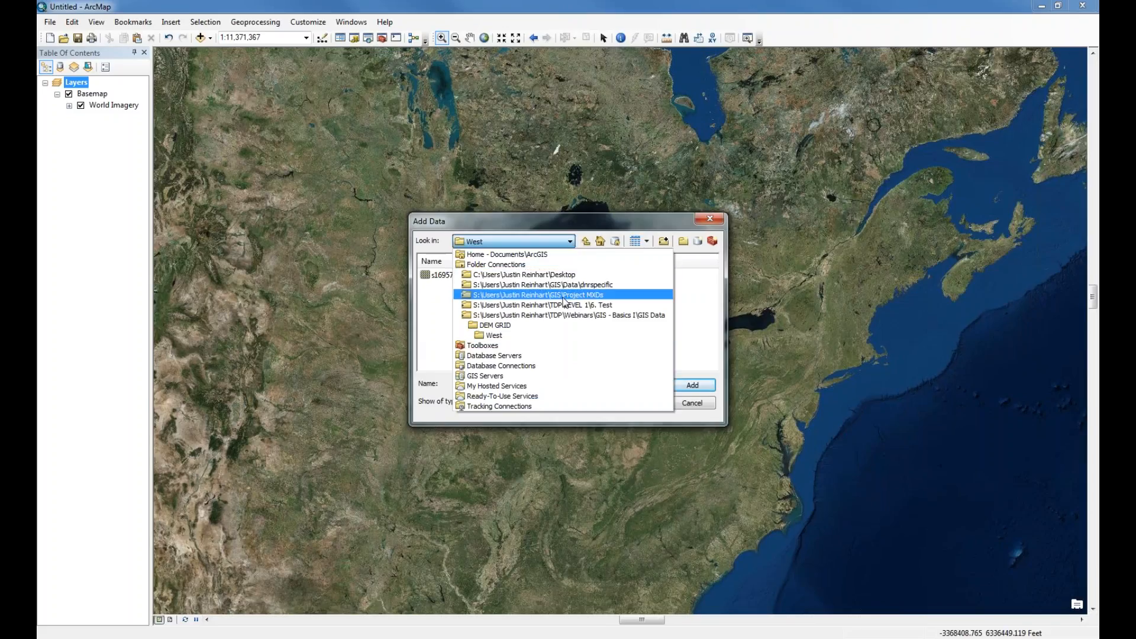
click(556, 315)
click(556, 315)
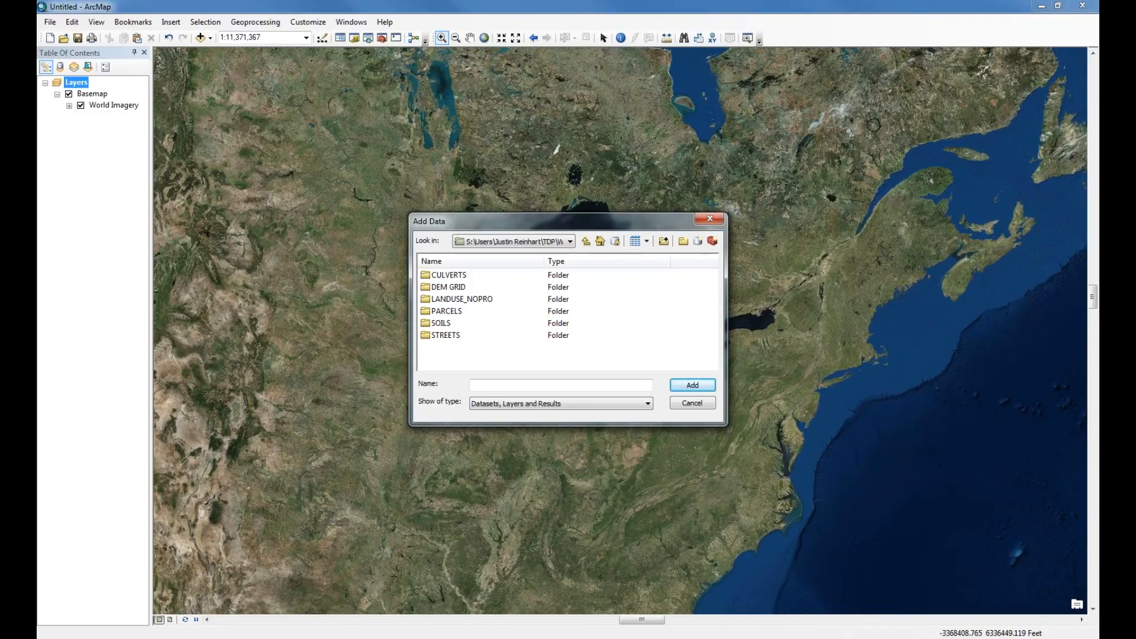
double_click(446, 335)
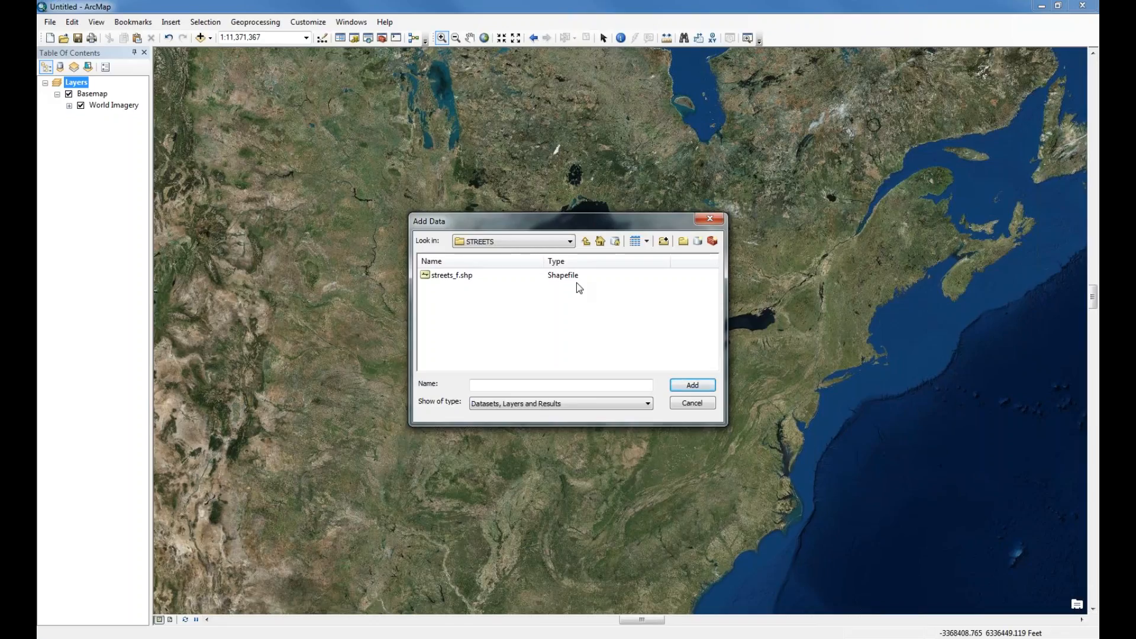
click(455, 277)
click(691, 385)
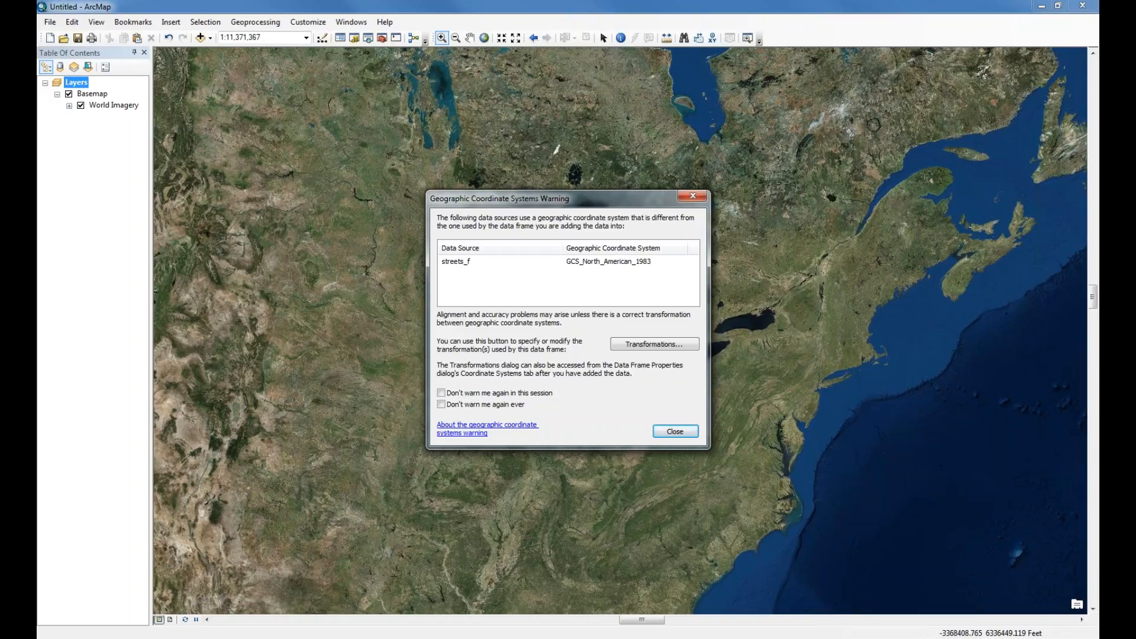
click(678, 436)
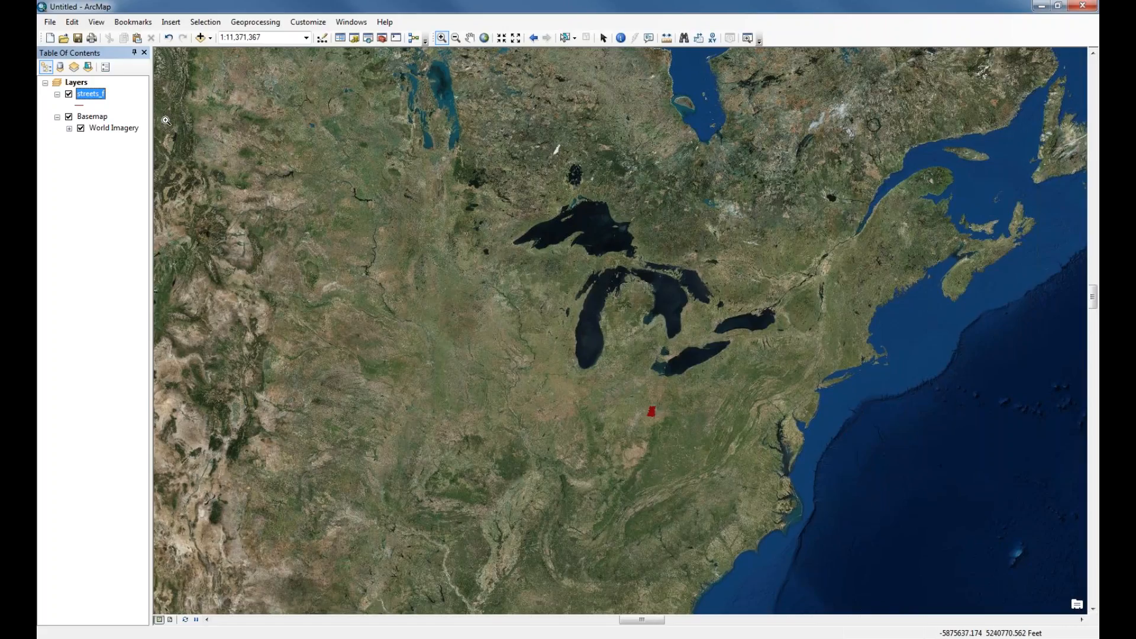
right_click(89, 99)
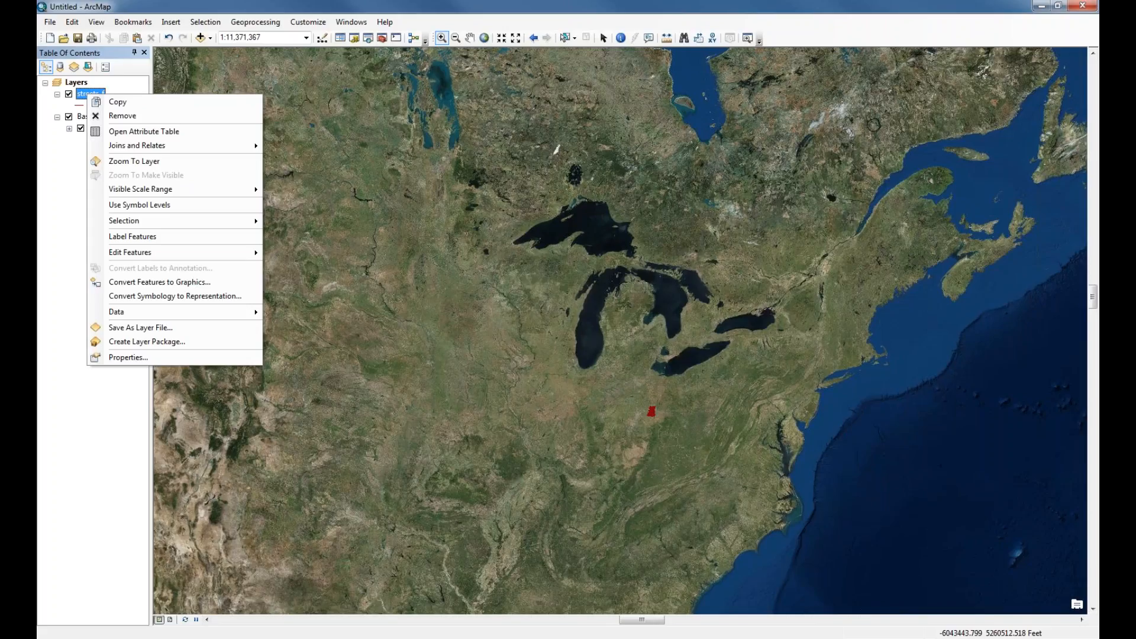
click(129, 166)
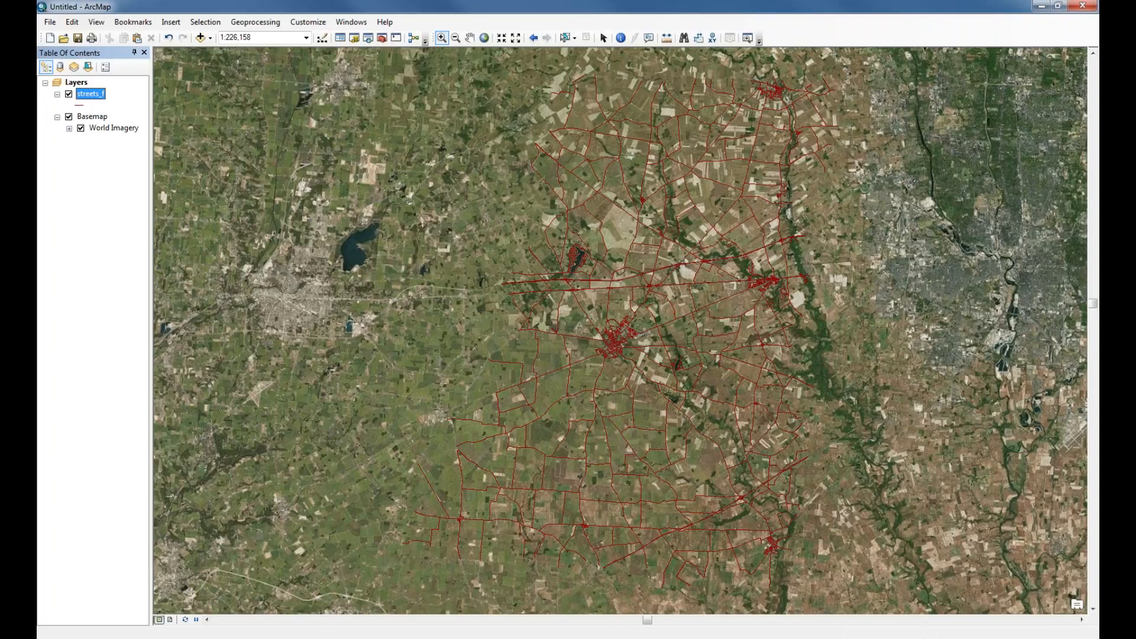
Step: Change the line symbol color of the streets_f layer to yellow
click(80, 106)
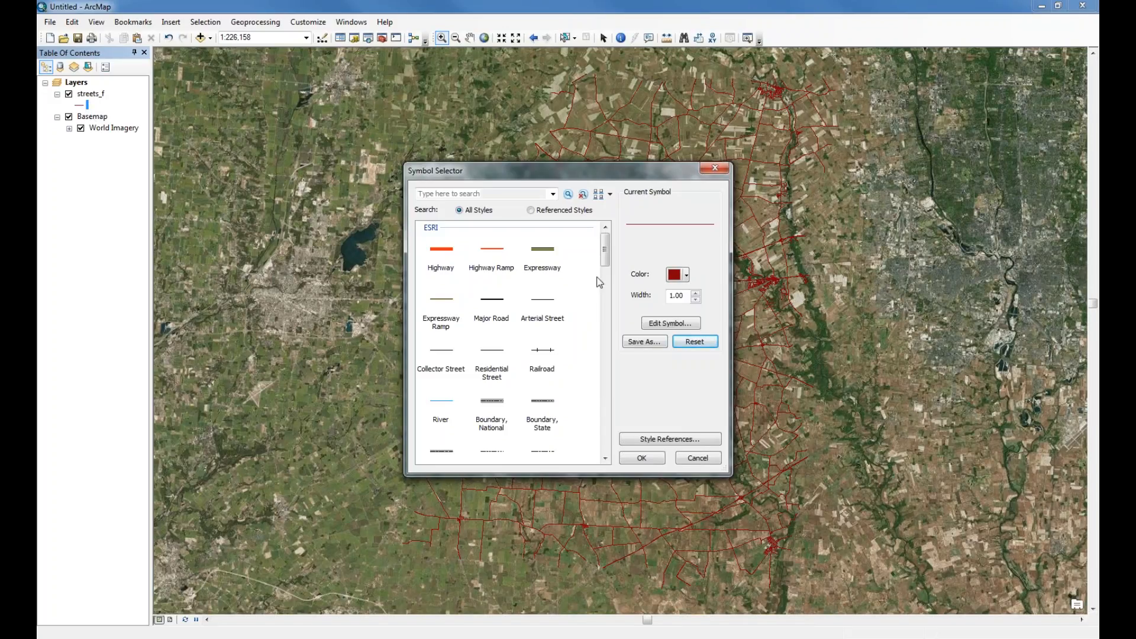
mouse_move(606, 262)
mouse_down()
mouse_move(609, 338)
mouse_move(608, 254)
mouse_up()
click(685, 275)
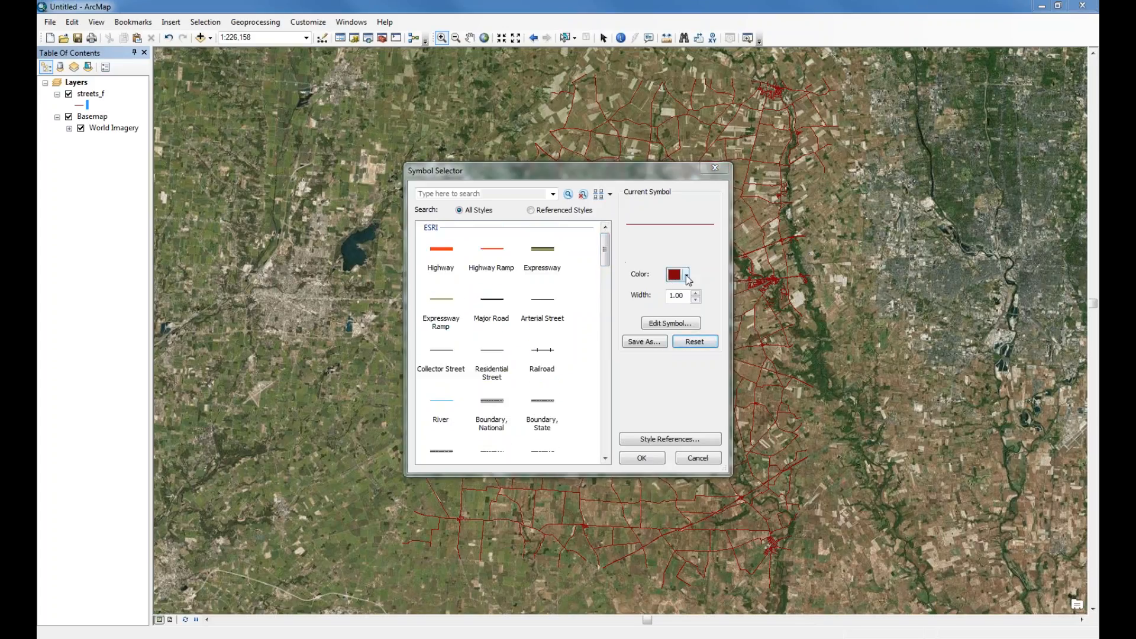
click(717, 330)
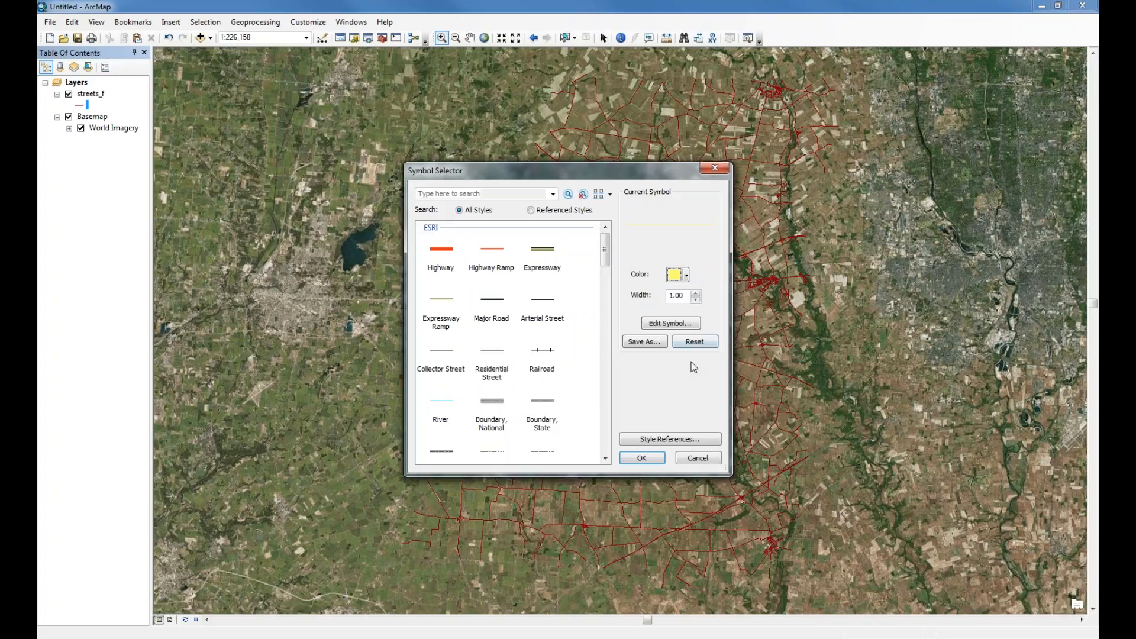
click(641, 458)
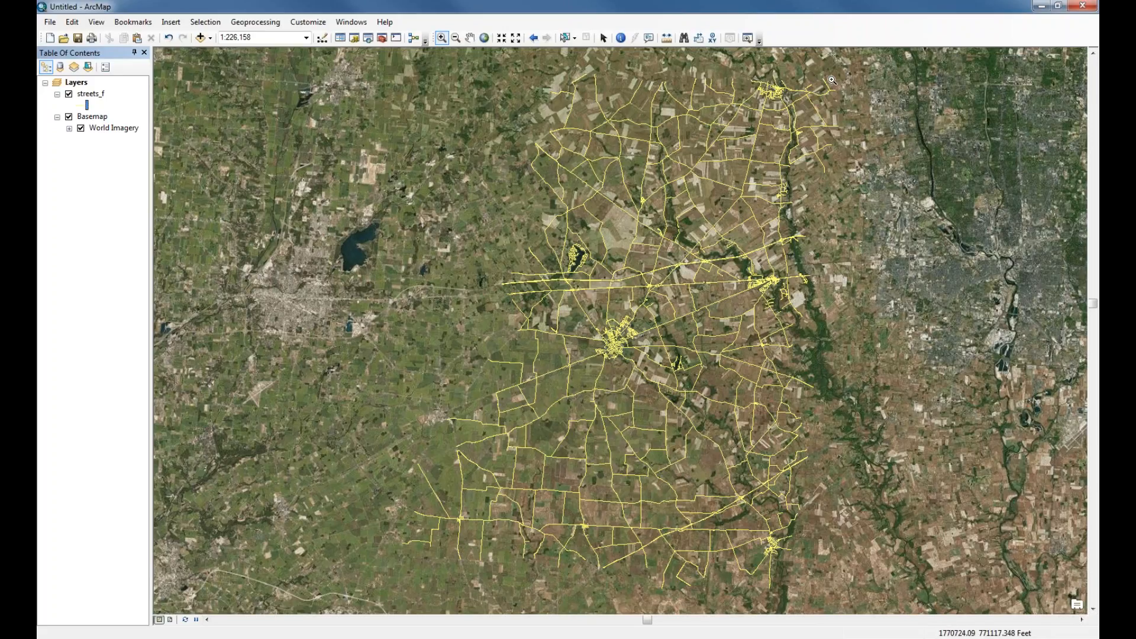
Step: Create a bookmark of the current map extent named Madison County Template
click(135, 23)
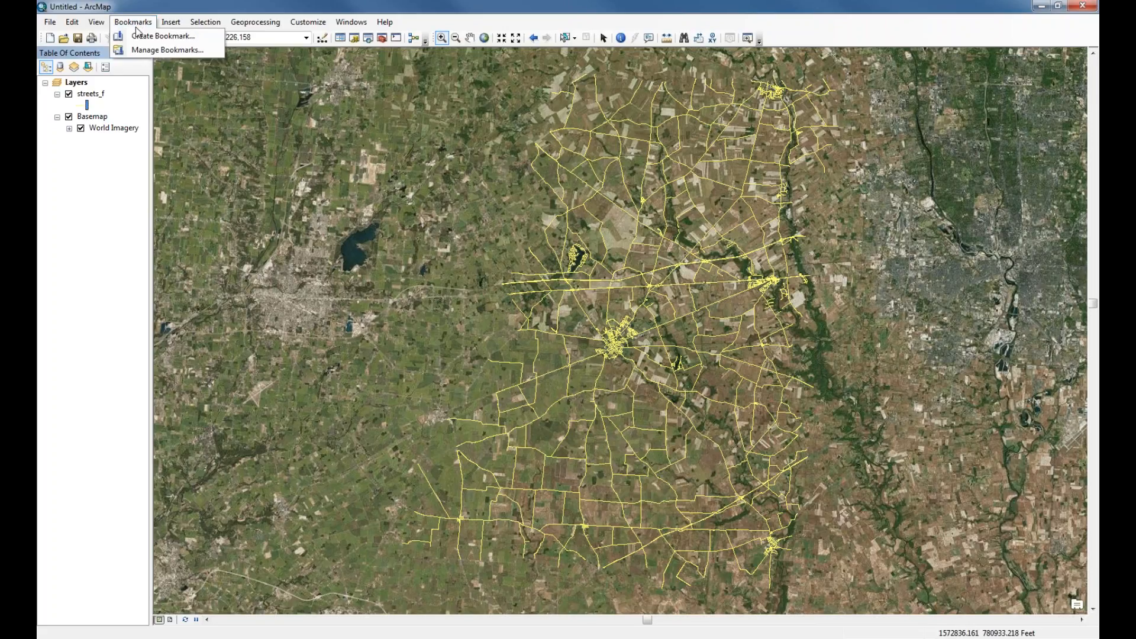
click(148, 38)
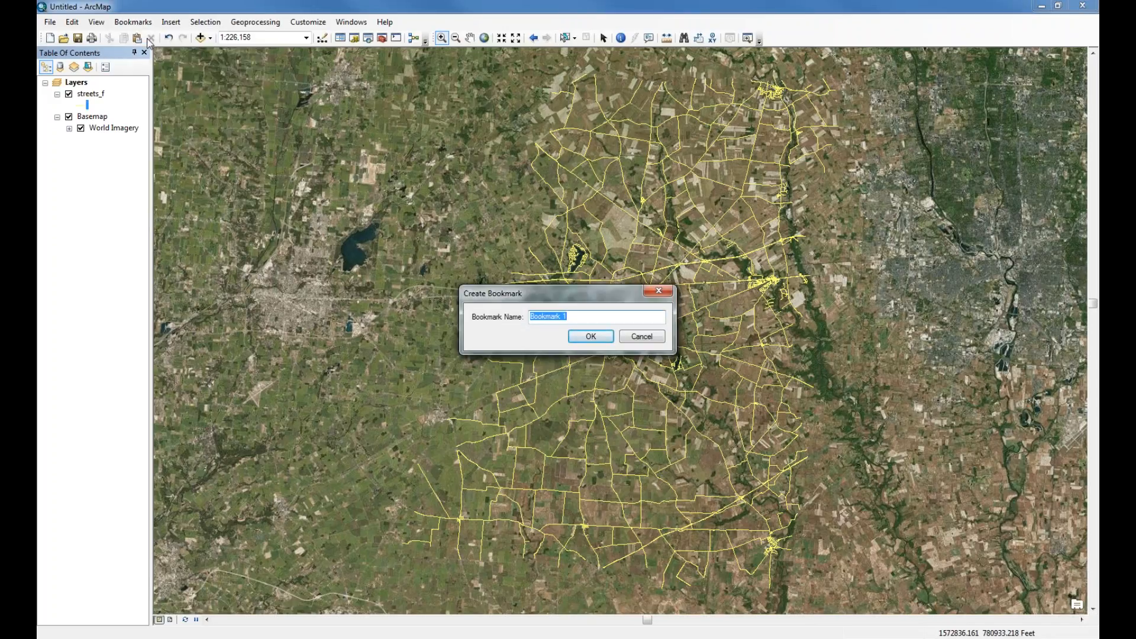
text(Madison County Proj)
key(BackSpace)
key(BackSpace)
key(BackSpace)
key(BackSpace)
text(Template)
click(591, 335)
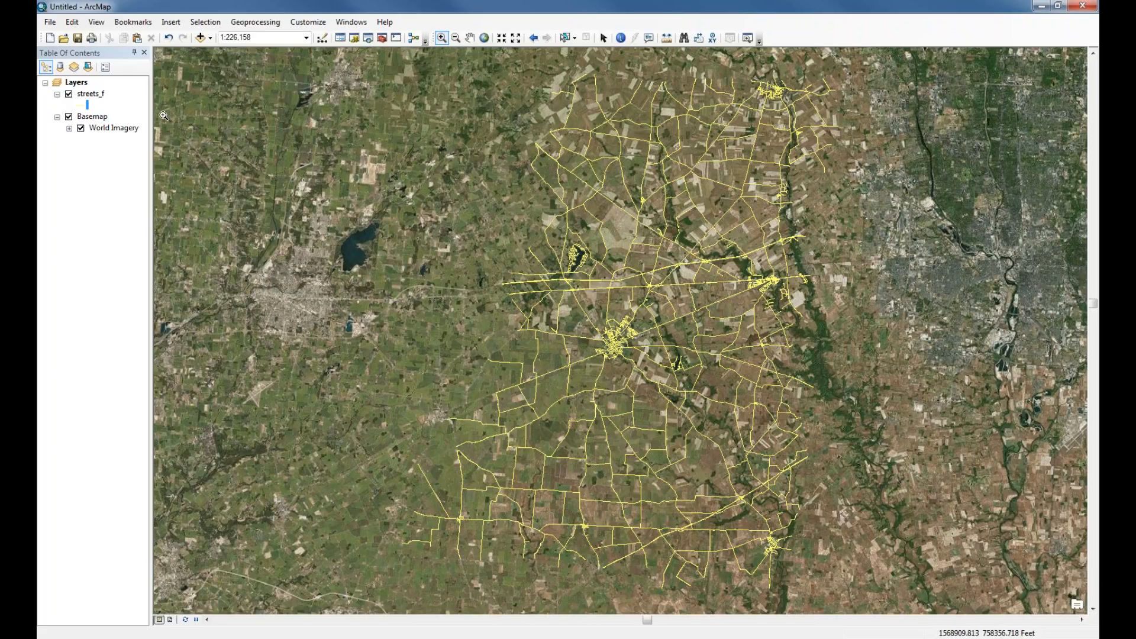
Step: Open the attribute table of the streets_f layer and sort it by ST_NAME in ascending order
right_click(97, 96)
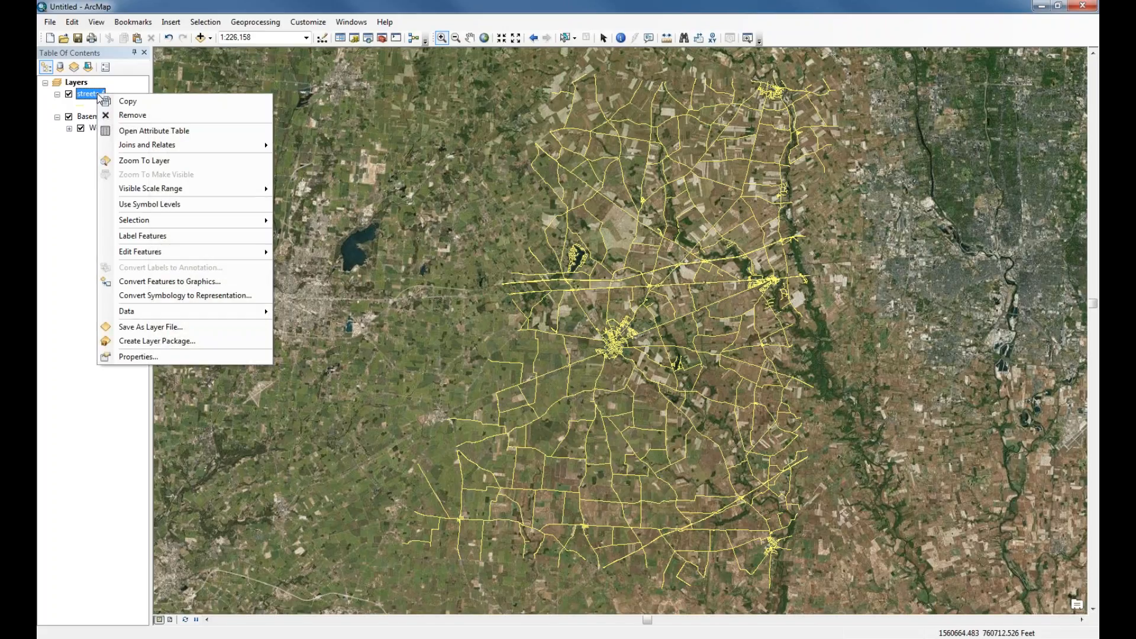
click(142, 130)
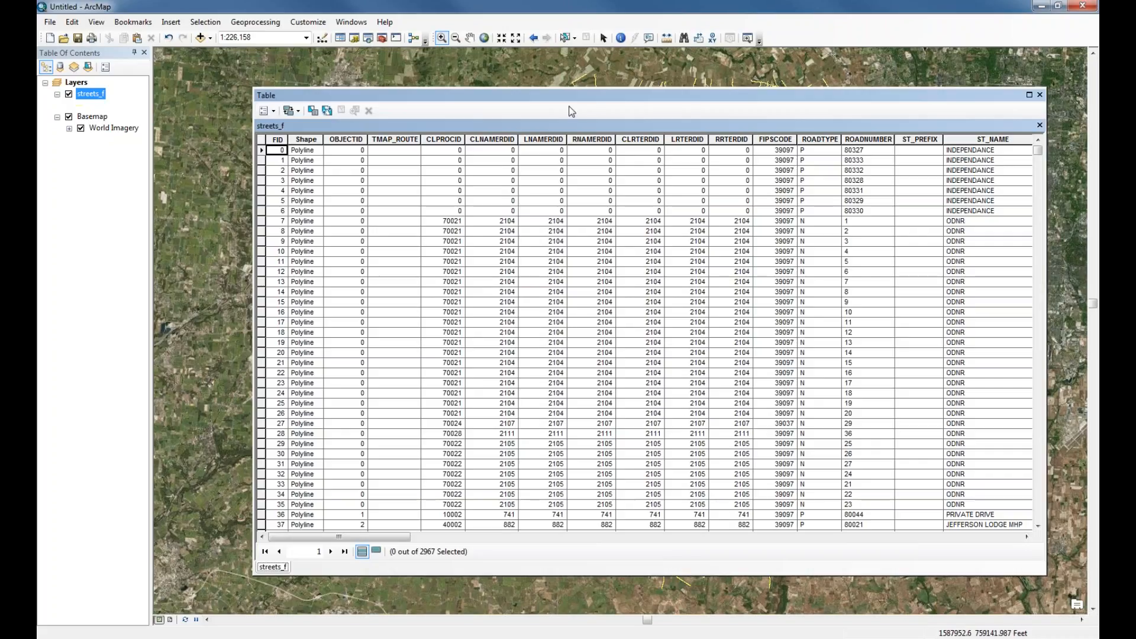
drag(594, 95, 562, 145)
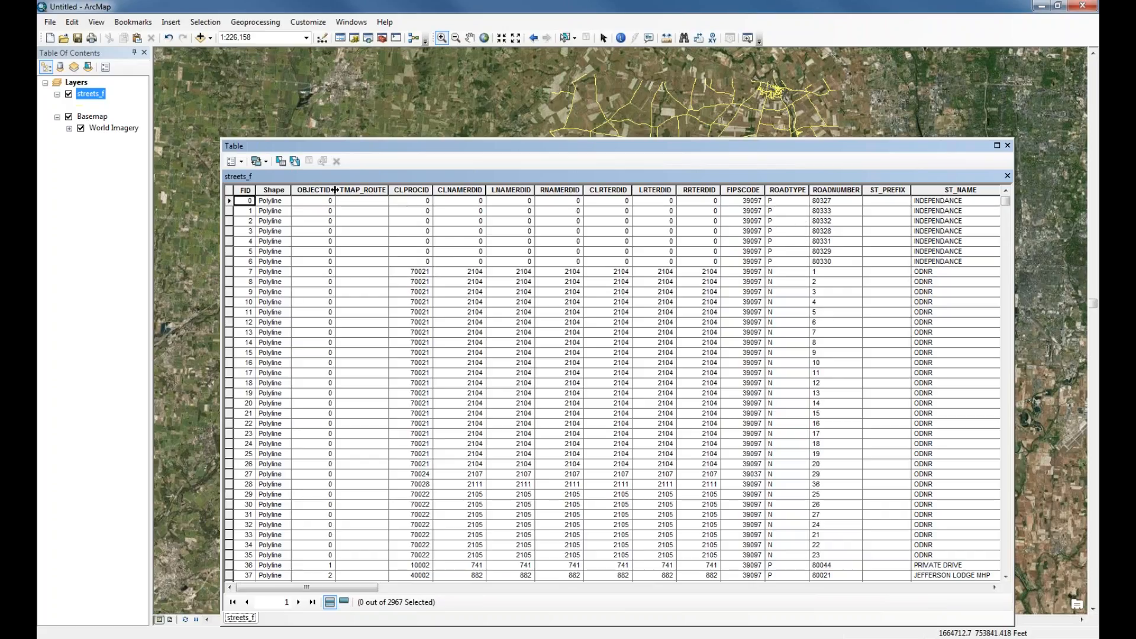
right_click(959, 190)
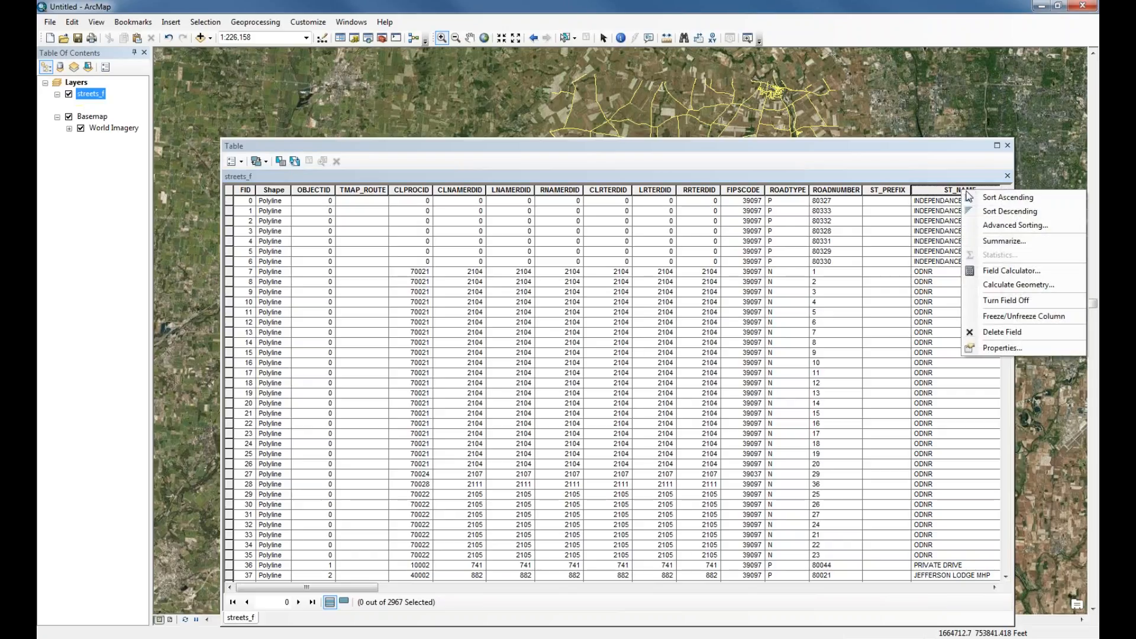
click(1003, 199)
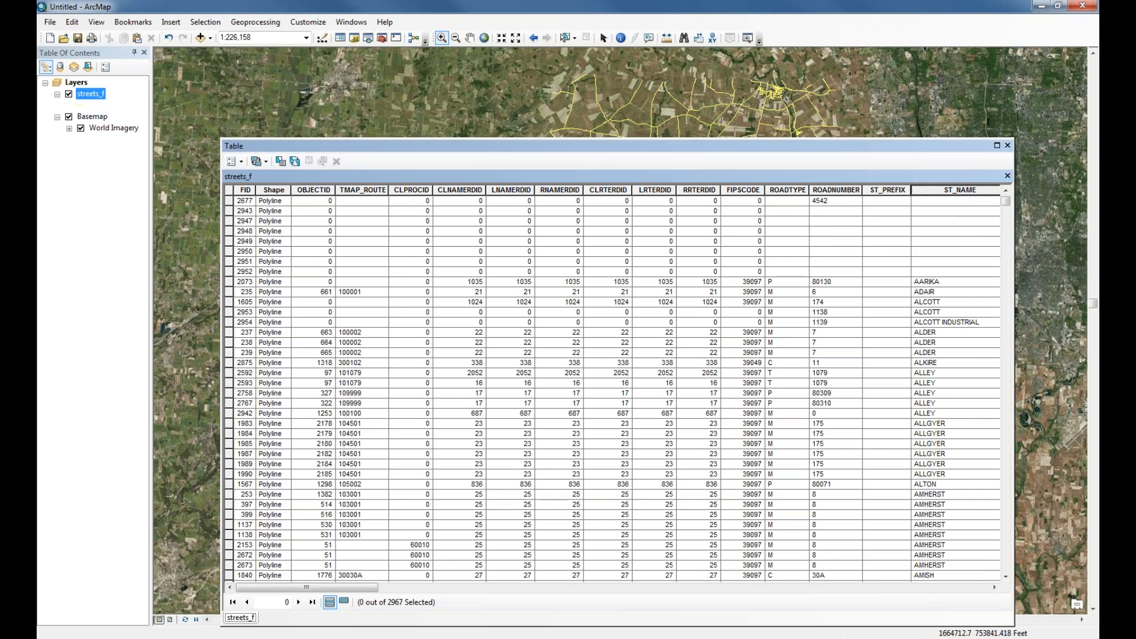
Step: Select the GWYNNE street record with FID 1895, zoom the map to it, and close the attribute table
drag(1007, 206, 1014, 314)
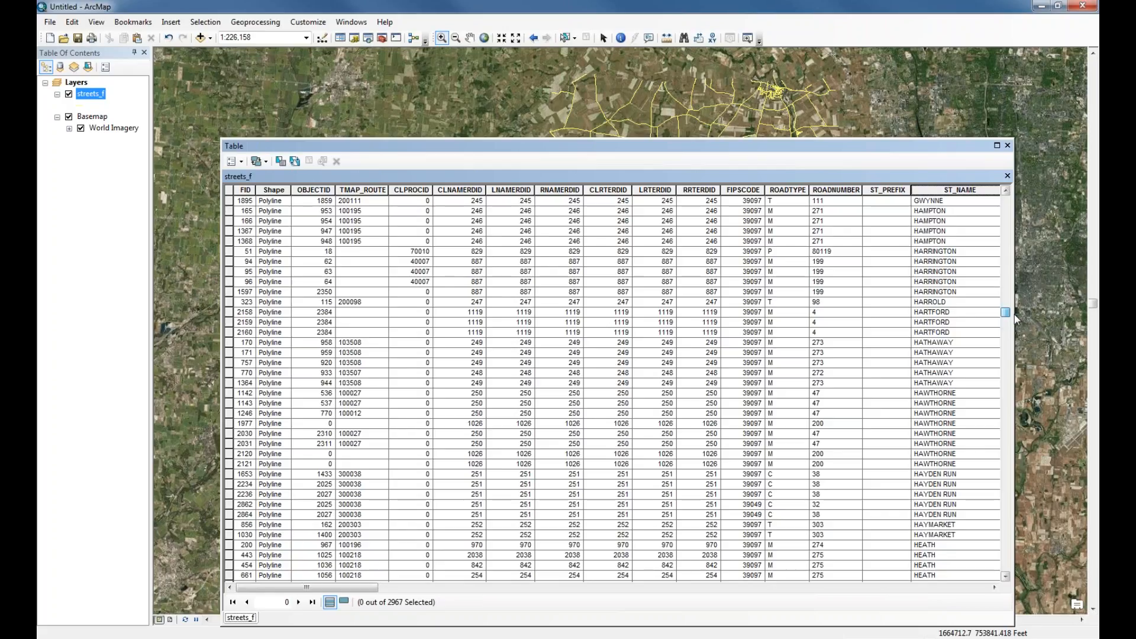
click(1006, 191)
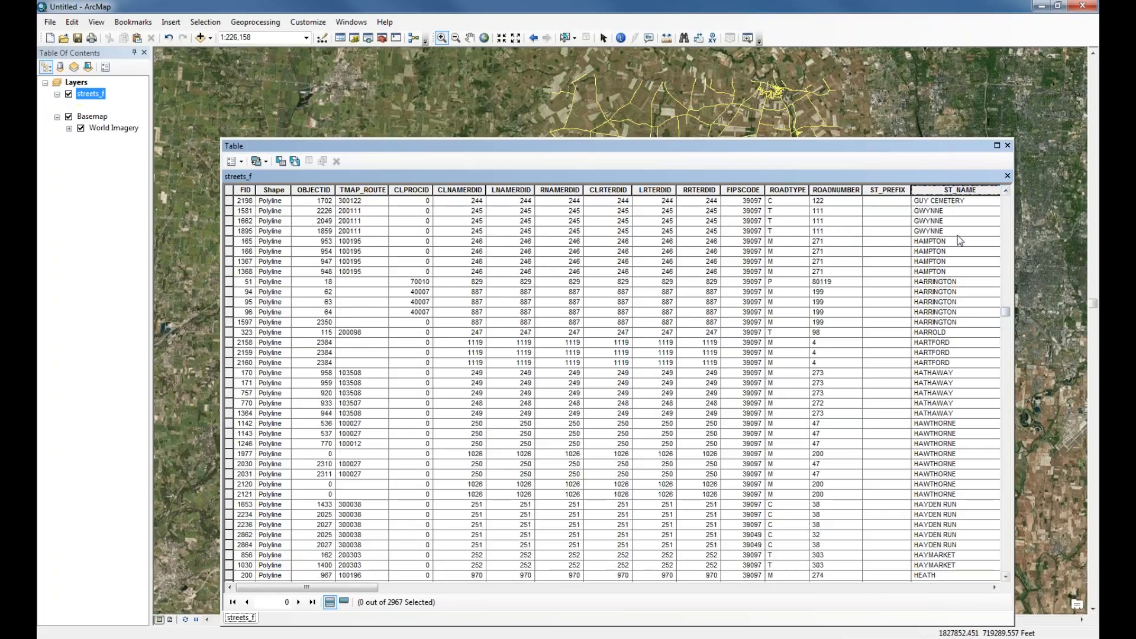
click(229, 231)
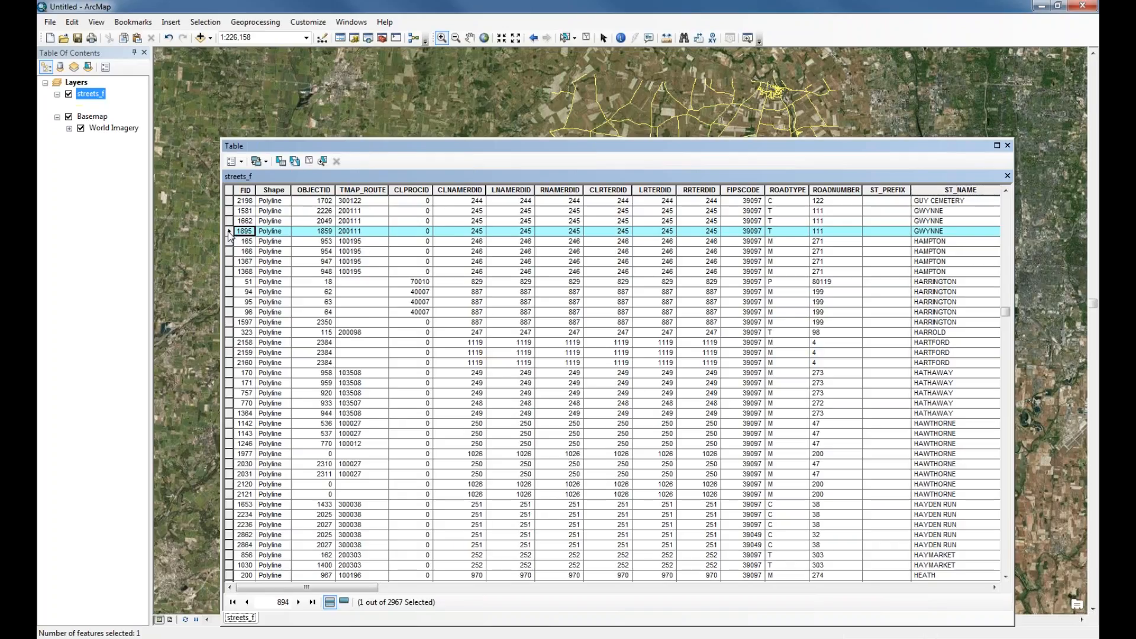
right_click(229, 235)
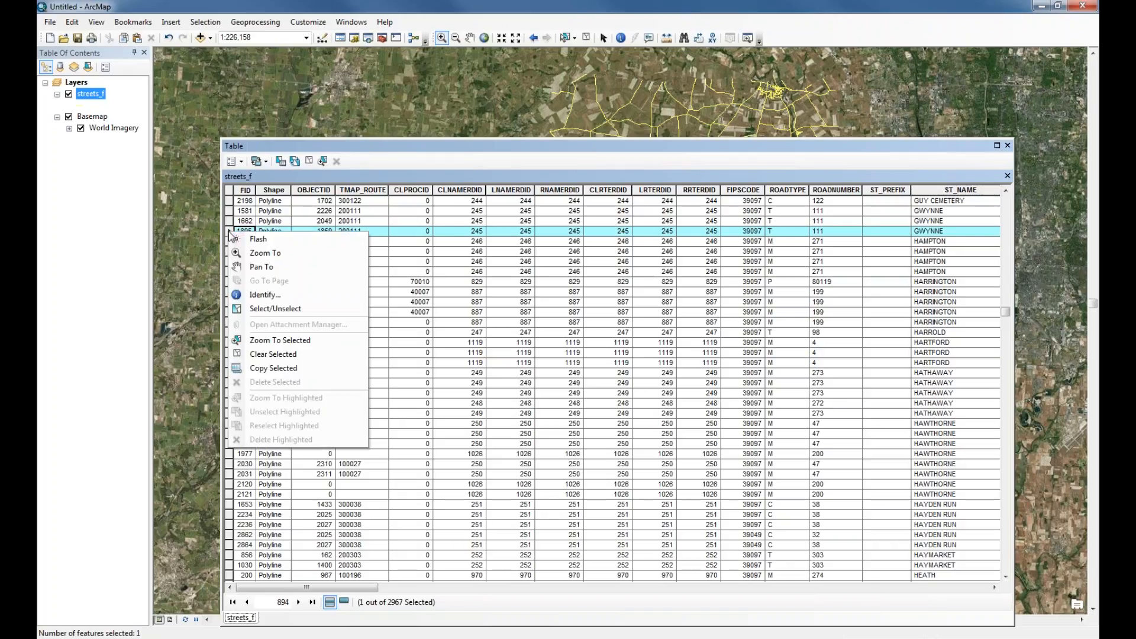
click(268, 255)
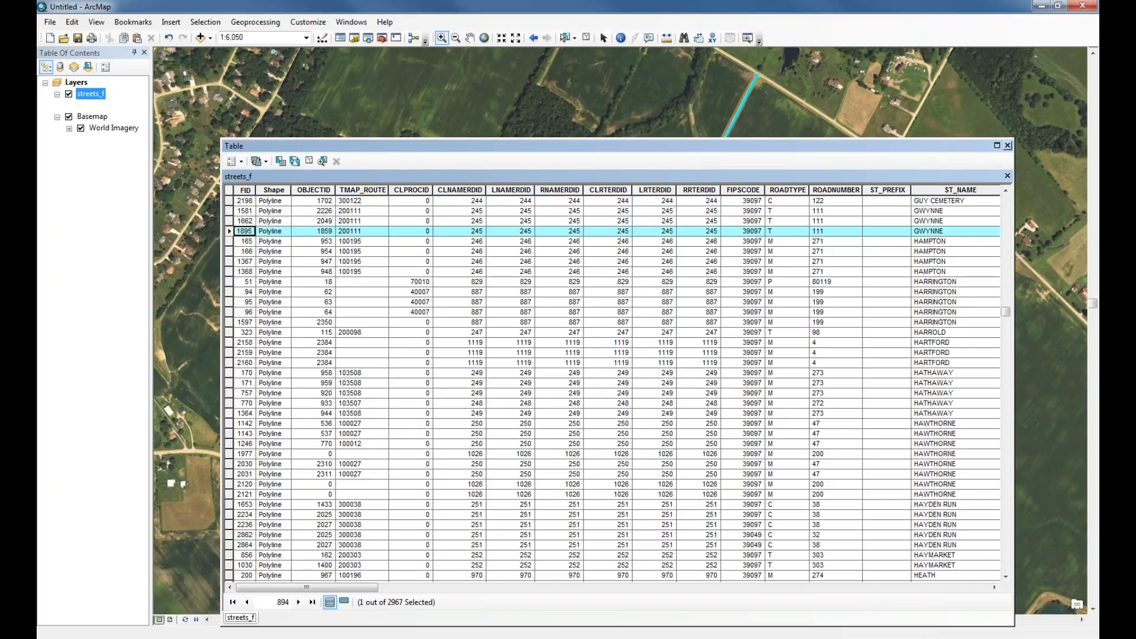
click(1007, 144)
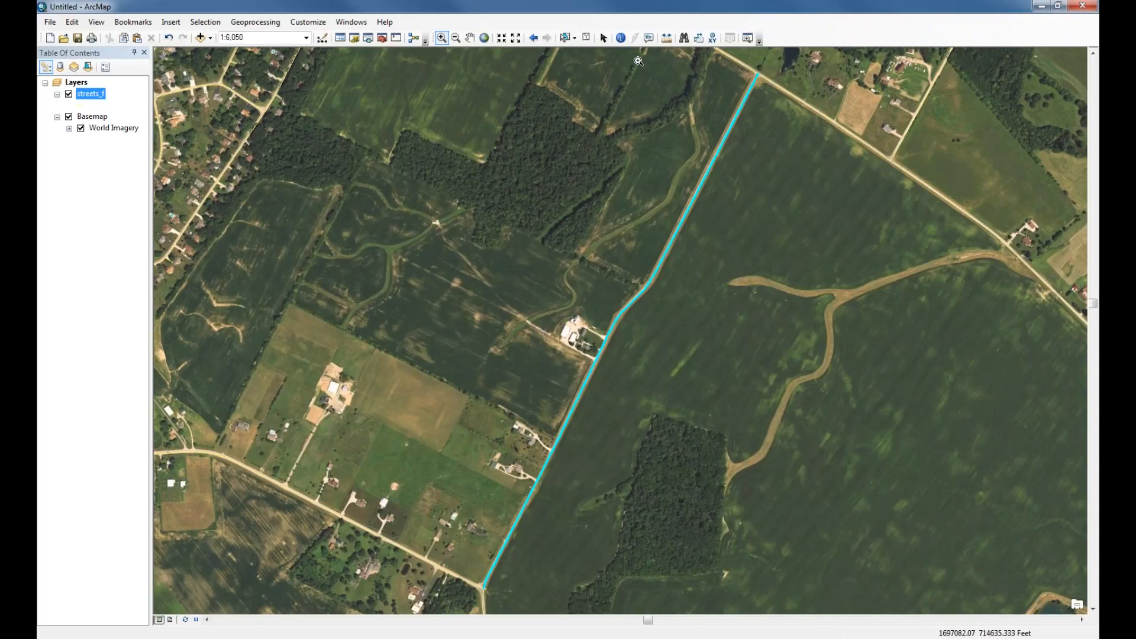
Step: Clear the selected features of the streets_f layer
click(603, 38)
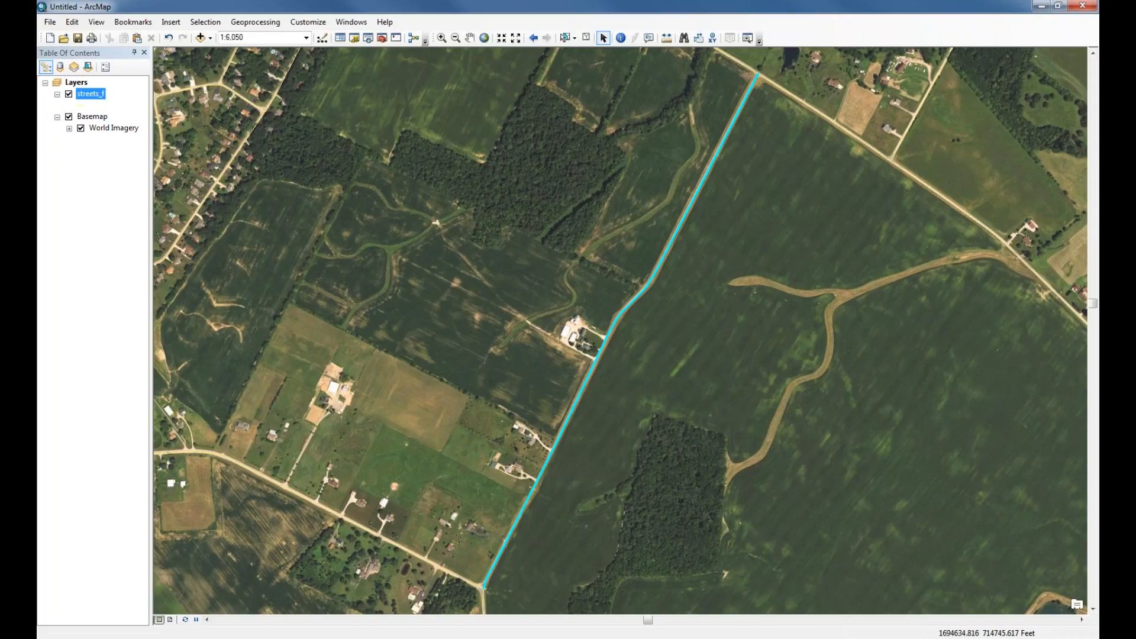
right_click(90, 100)
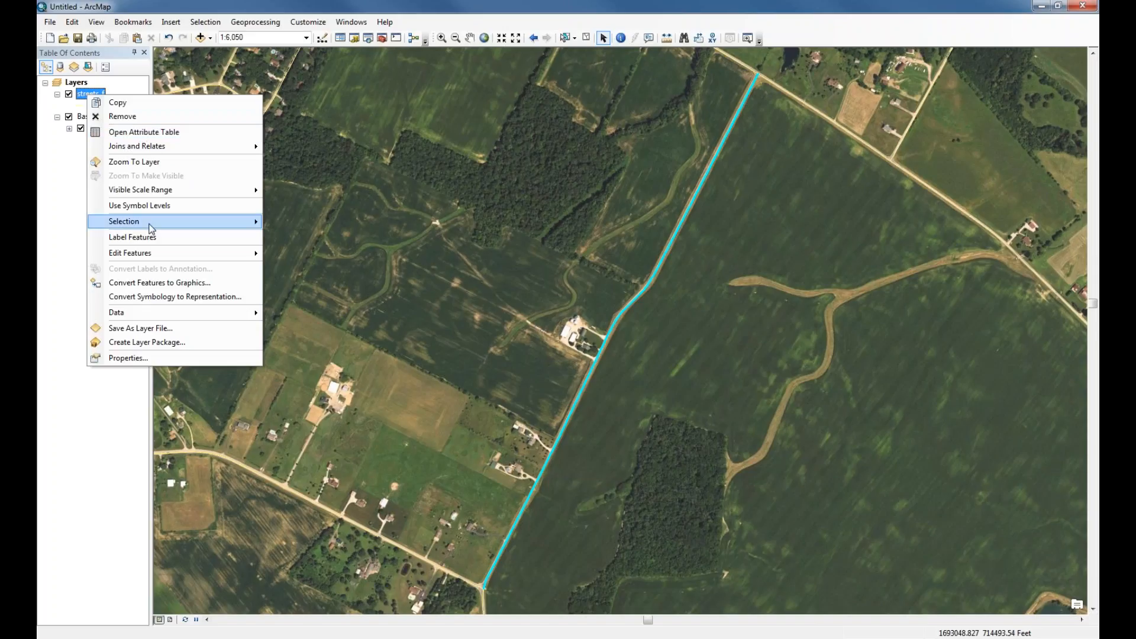
mouse_move(149, 226)
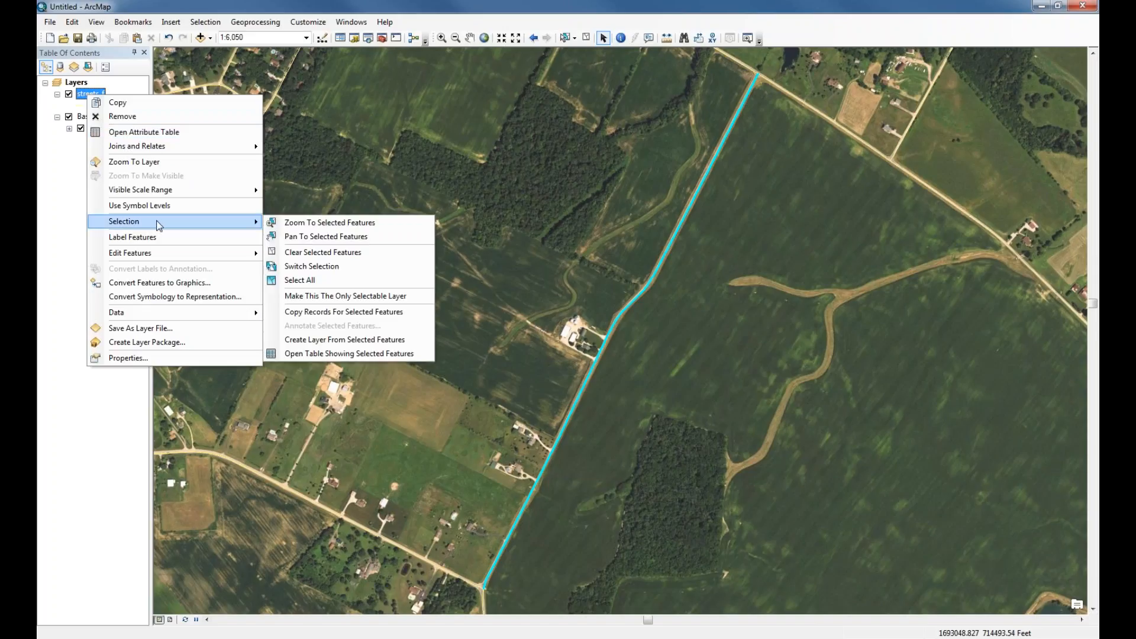
click(328, 253)
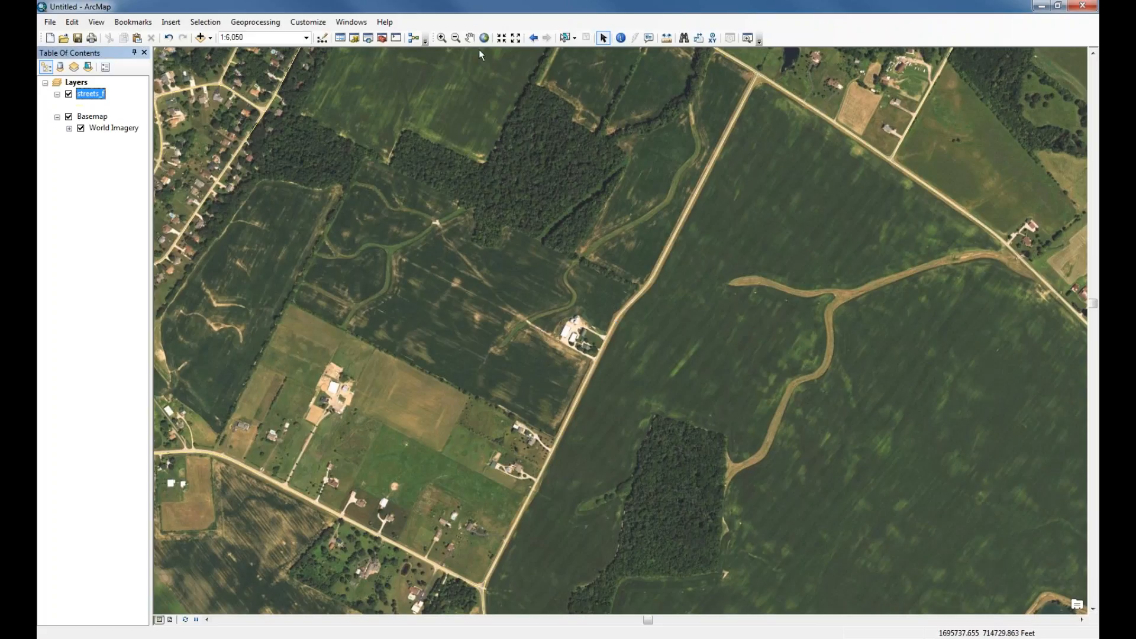
Step: Pan the map southeast to the site with the grid of lanes between the two highways
click(470, 37)
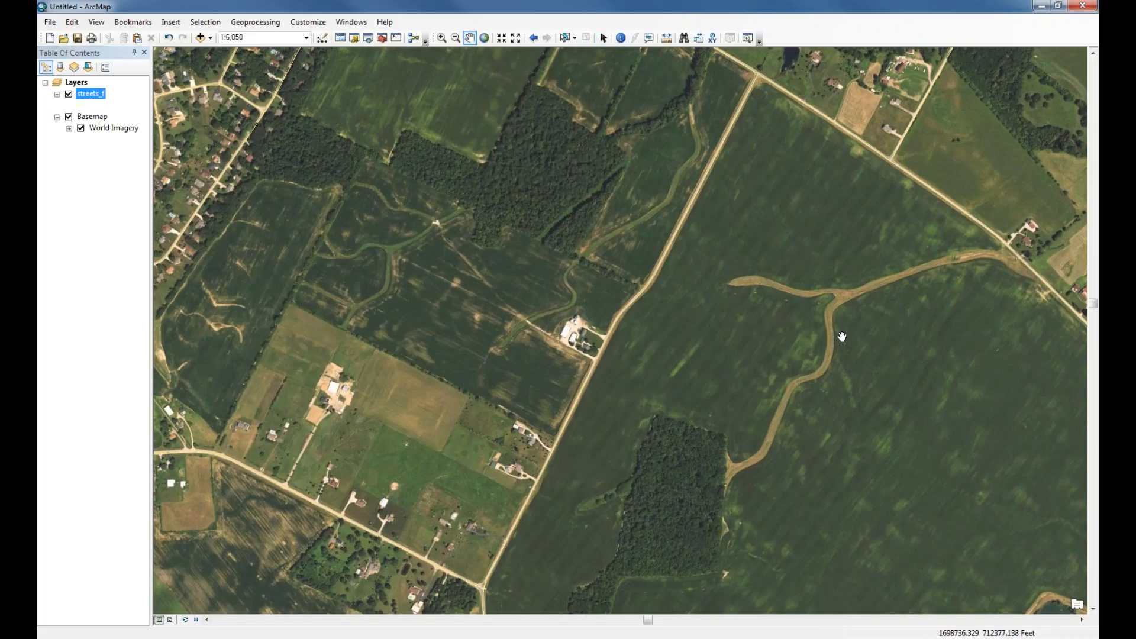
drag(837, 343, 509, 201)
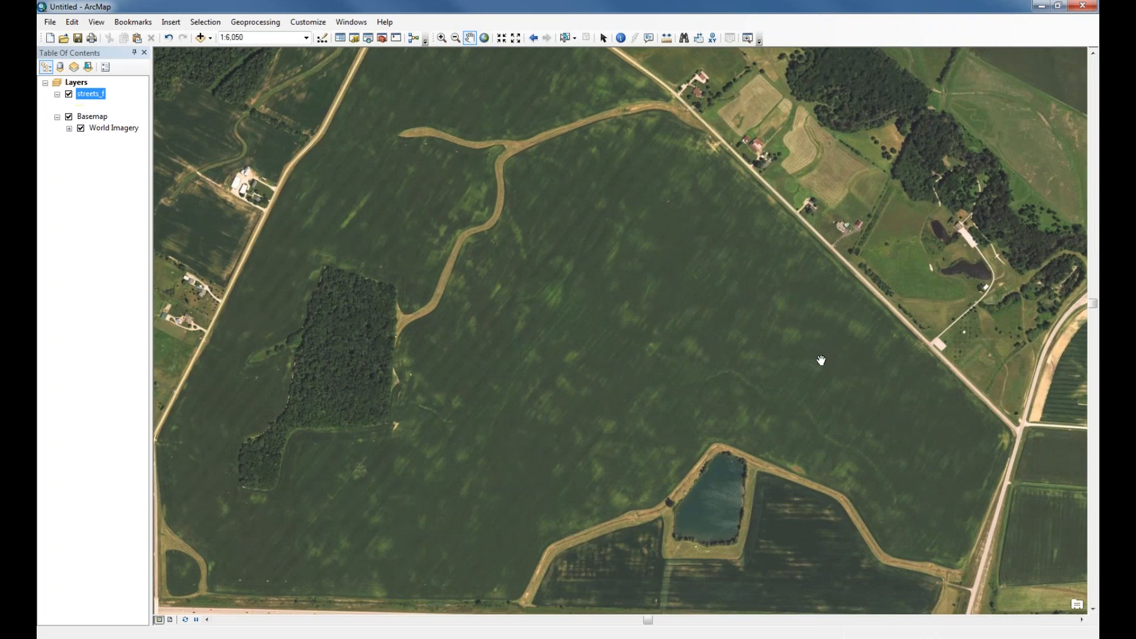
mouse_move(846, 401)
mouse_down()
mouse_move(665, 213)
mouse_move(637, 160)
mouse_move(593, 137)
mouse_up()
drag(784, 453, 661, 265)
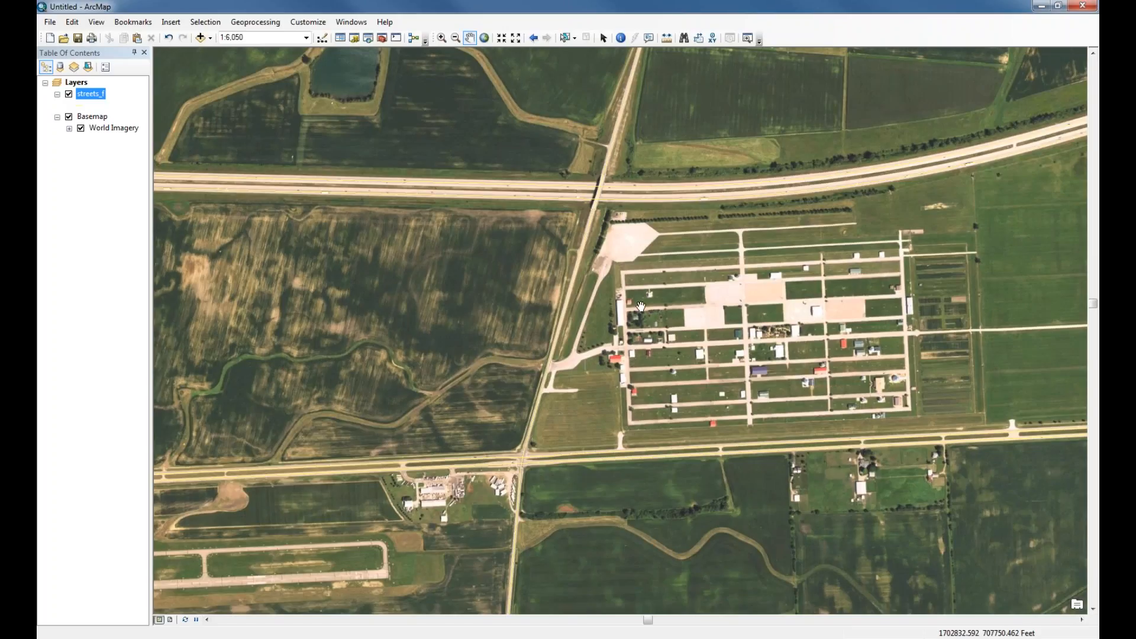
drag(634, 309, 635, 296)
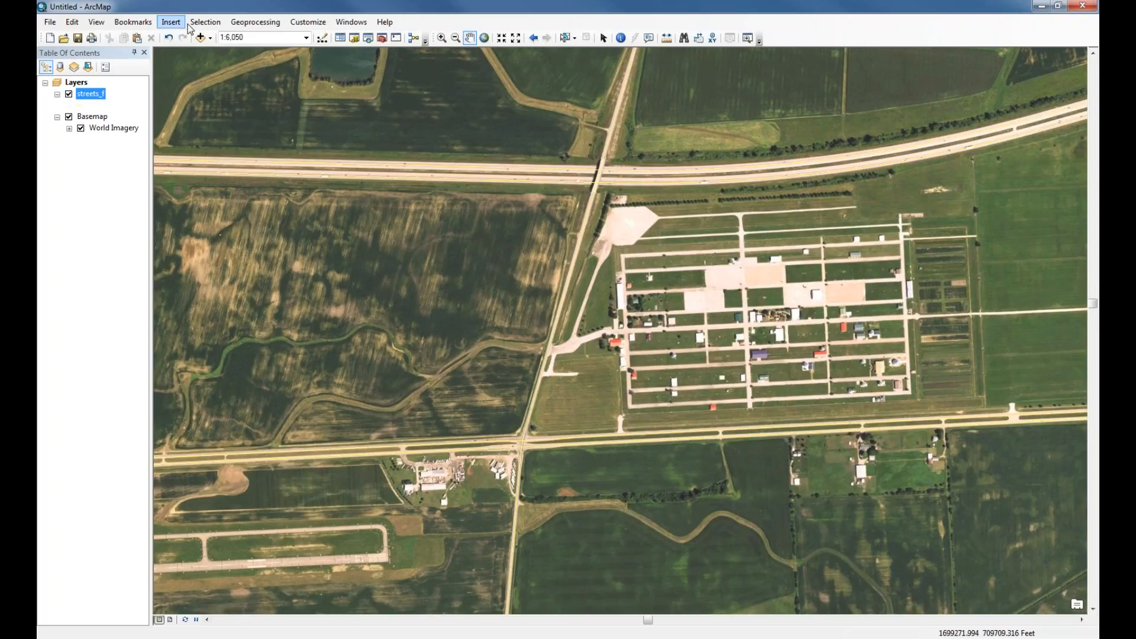
Step: Create a spatial bookmark named Project at FSR for the current map extent
click(140, 23)
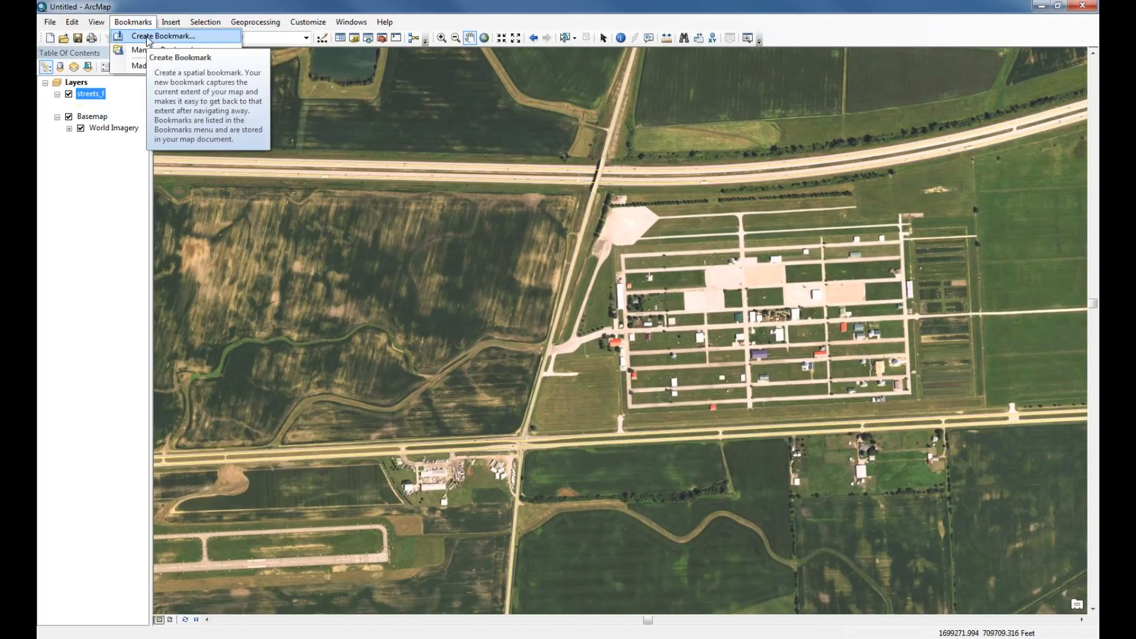
click(149, 39)
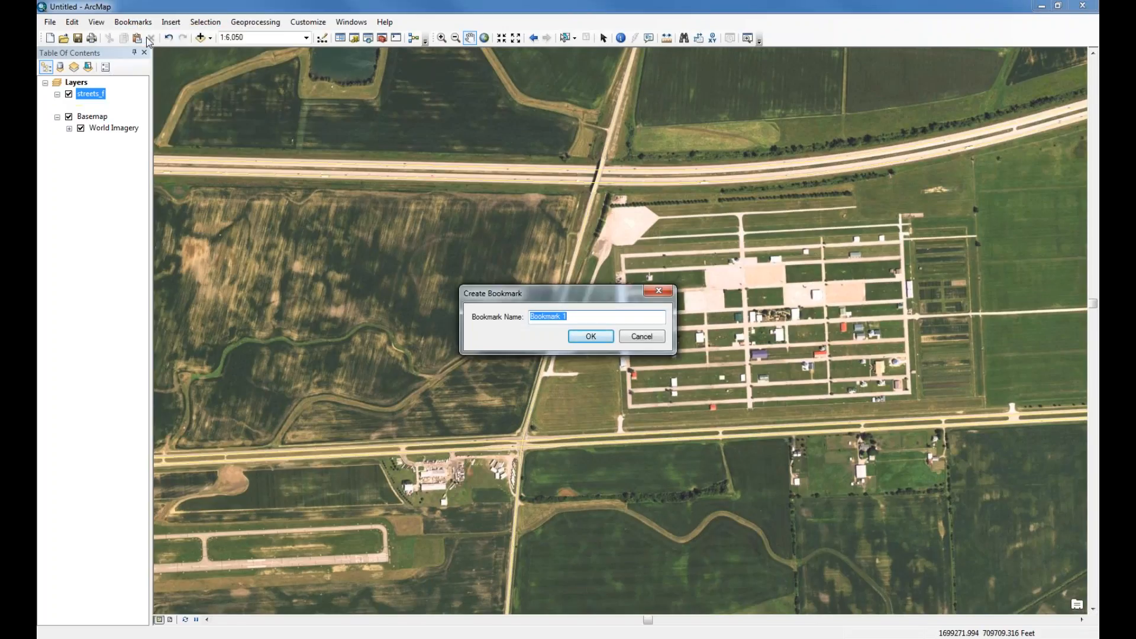
text(Project at FSR)
click(591, 337)
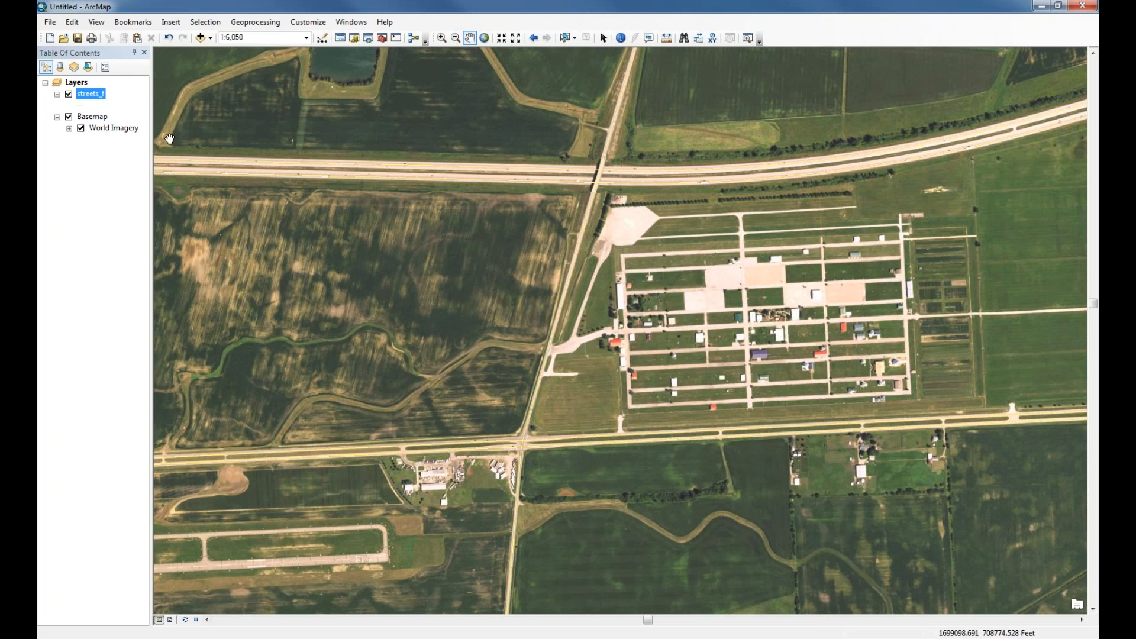
Step: Jump to the Madison County Template bookmark, then return to the Project at FSR bookmark
click(134, 23)
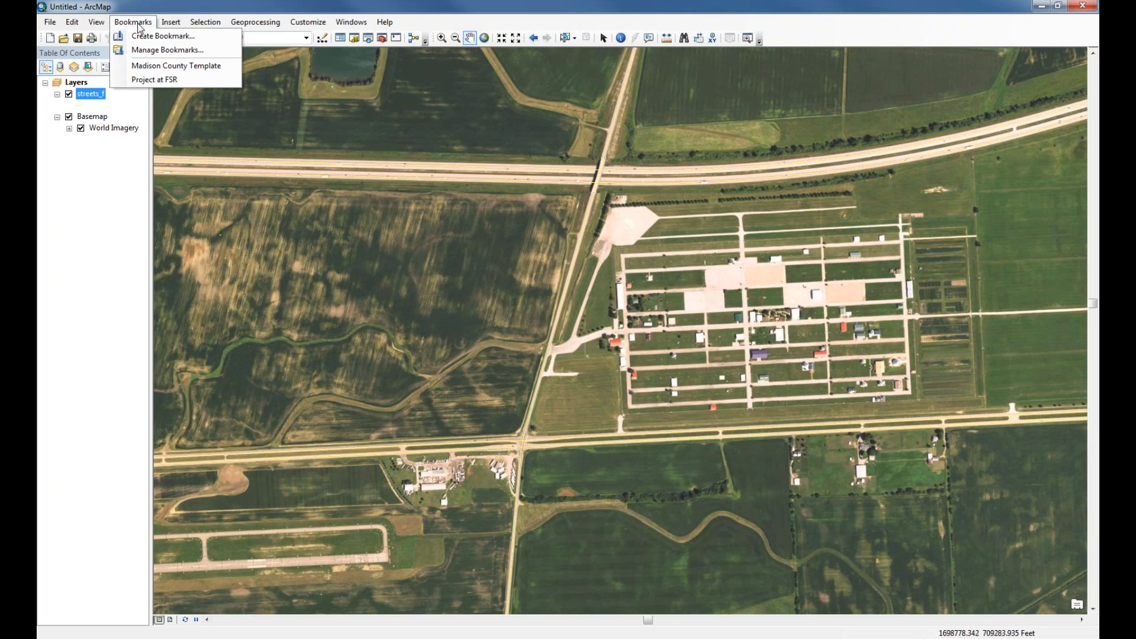
click(148, 66)
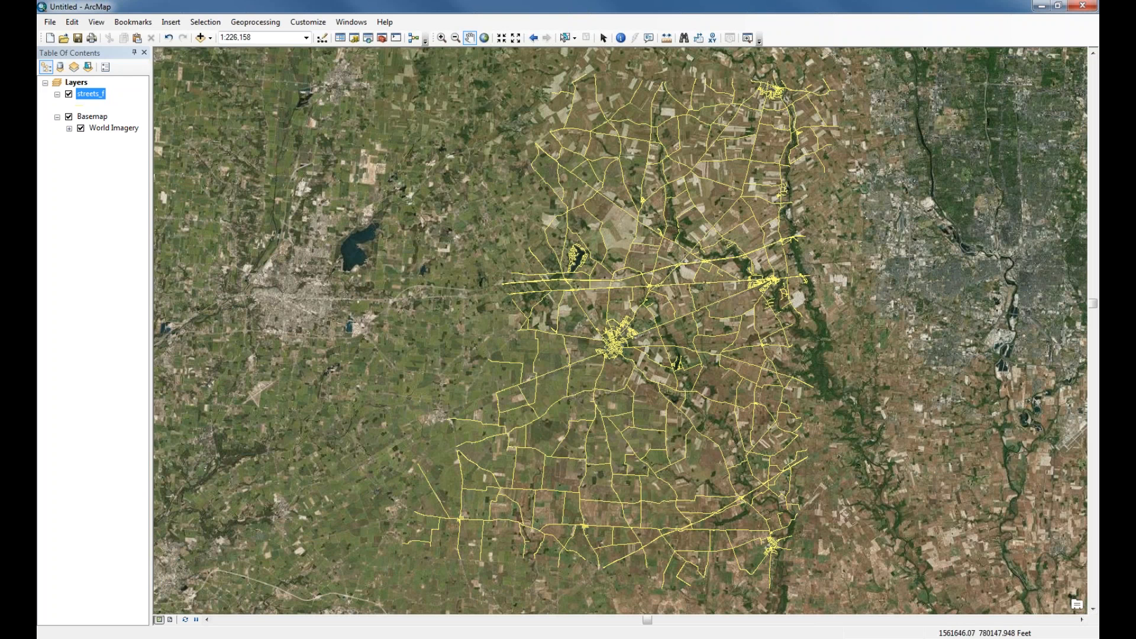
click(134, 22)
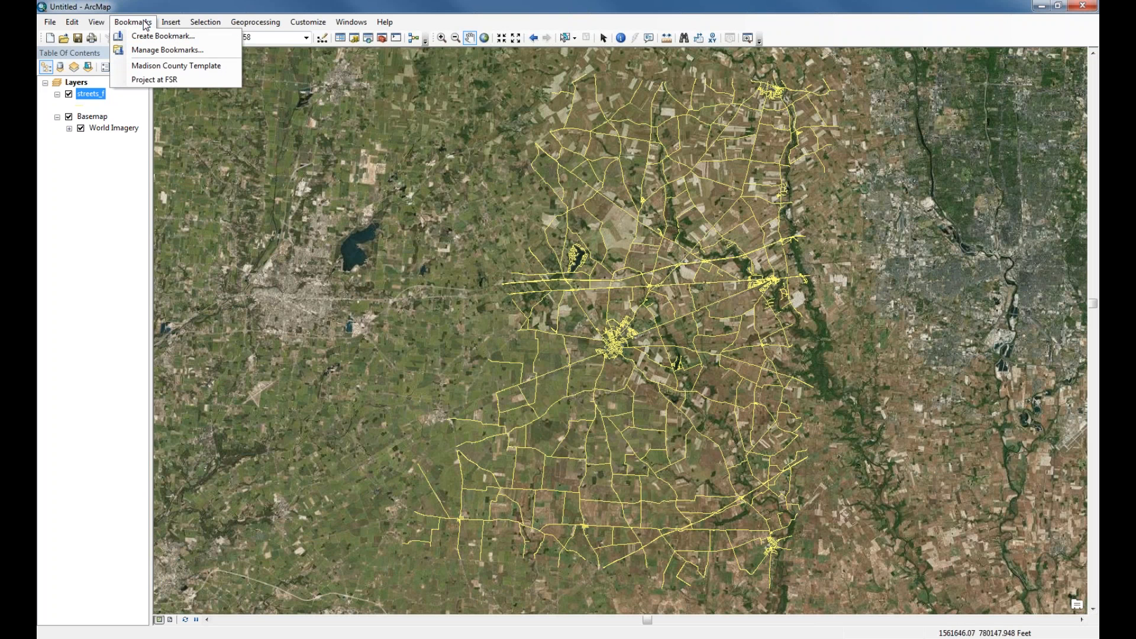
click(158, 80)
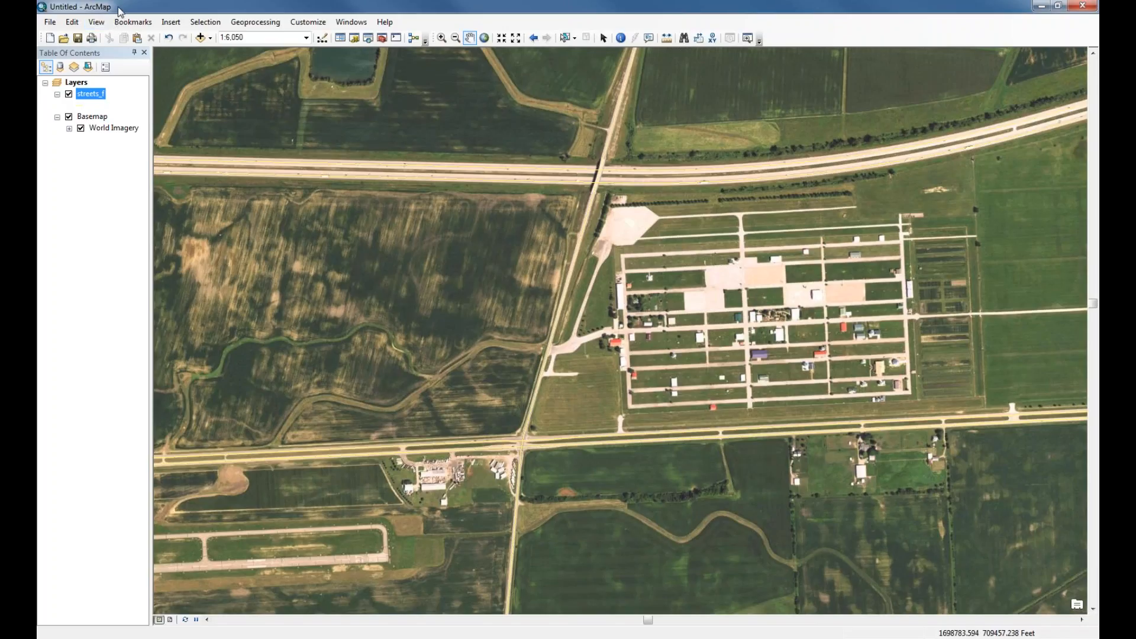
Step: Save the map document to the Desktop as Madison Template
click(51, 24)
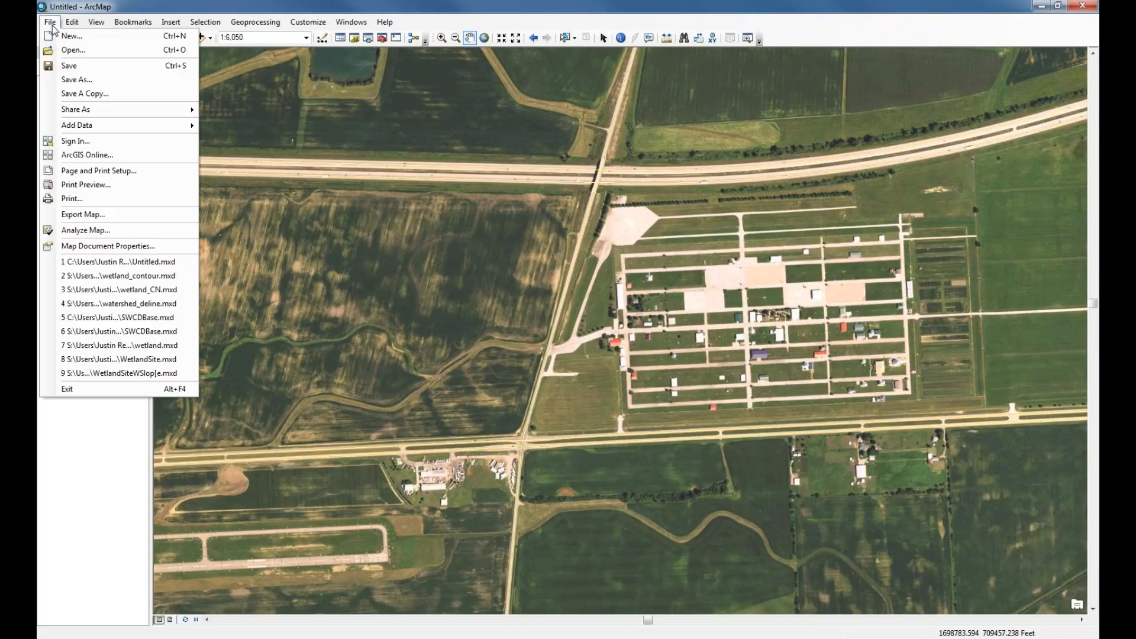
click(70, 66)
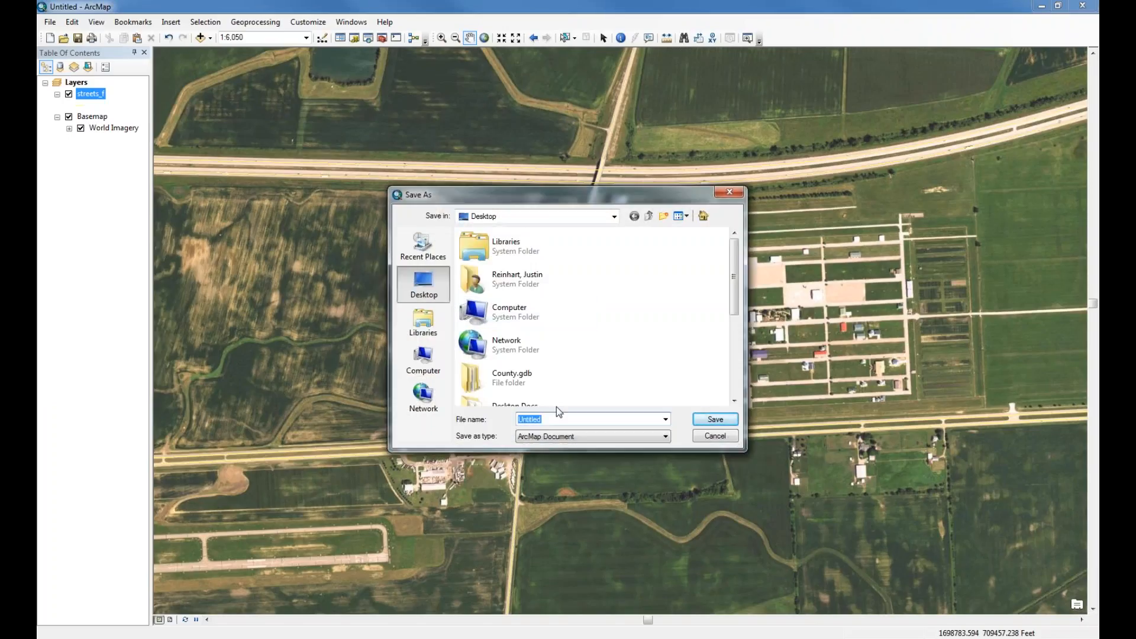
text(Madison Template)
click(712, 420)
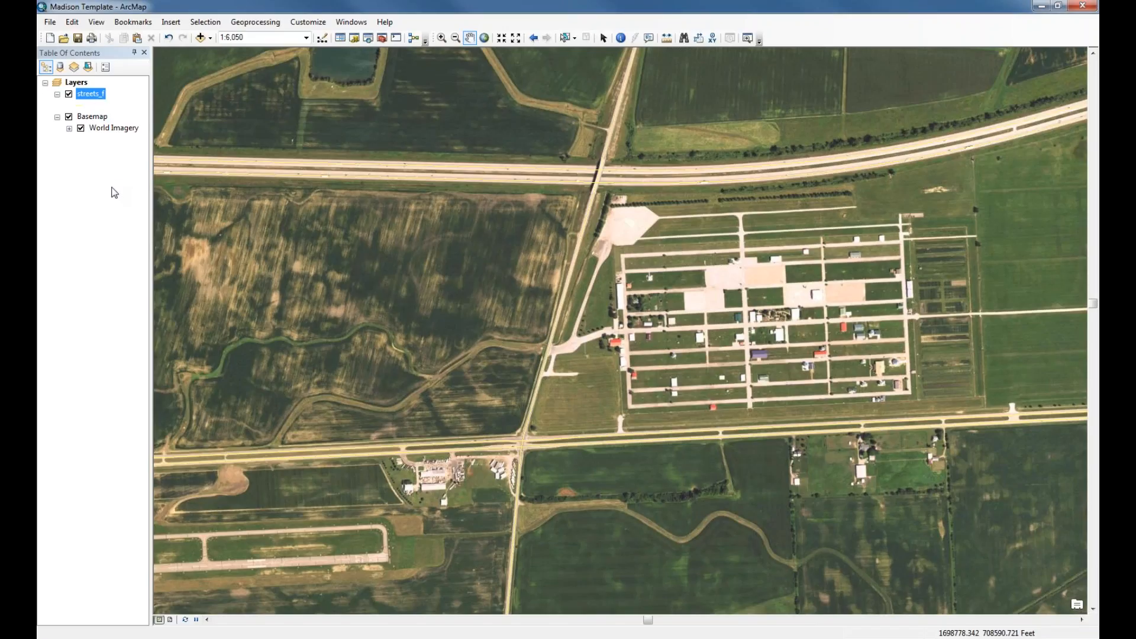
Step: Check the source details of the streets_f layer in its properties and look at where its data source is set
right_click(88, 96)
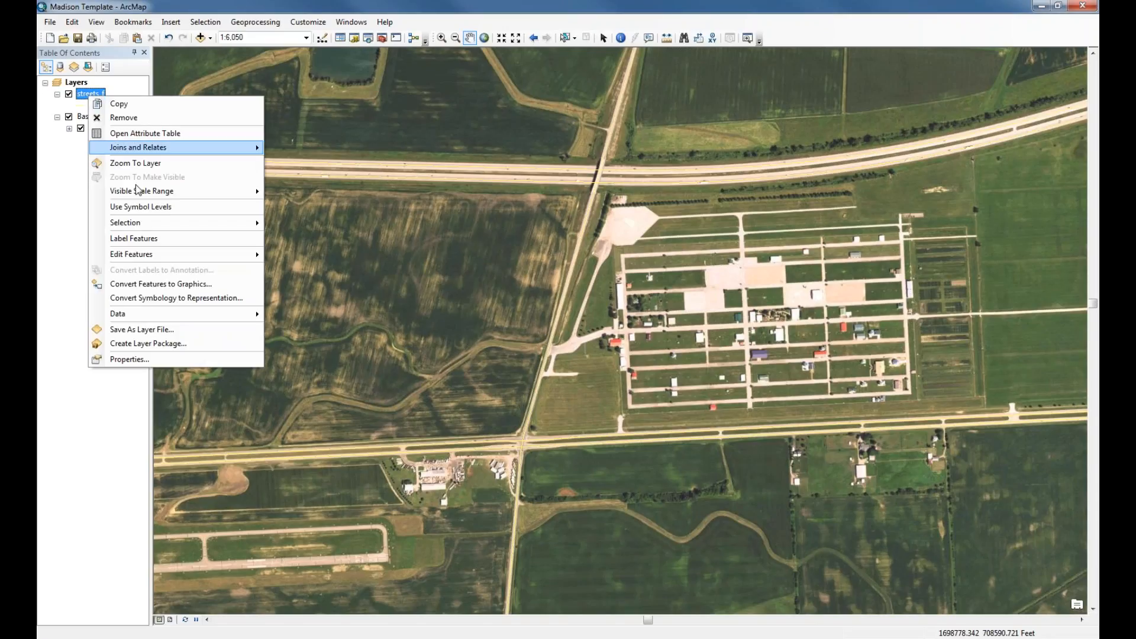
click(141, 359)
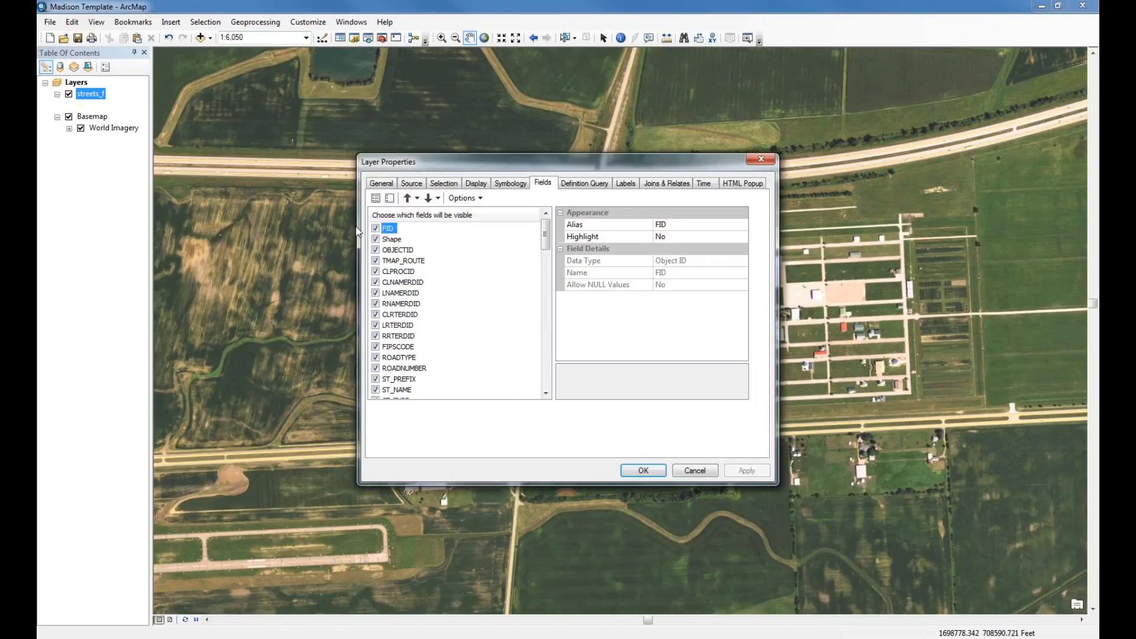
click(409, 185)
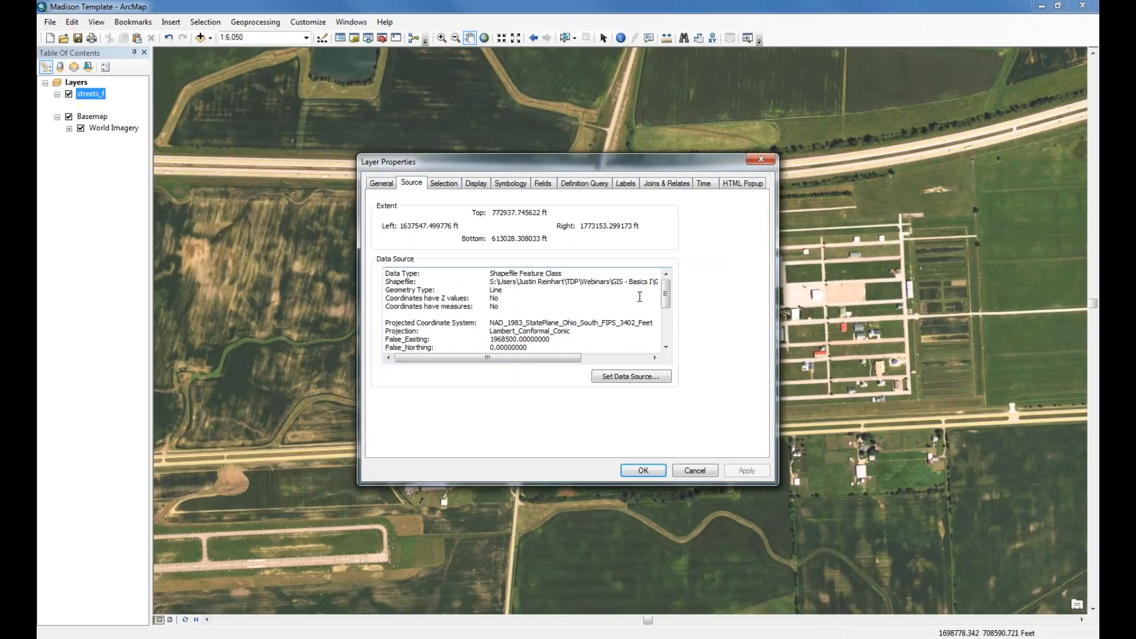
click(639, 376)
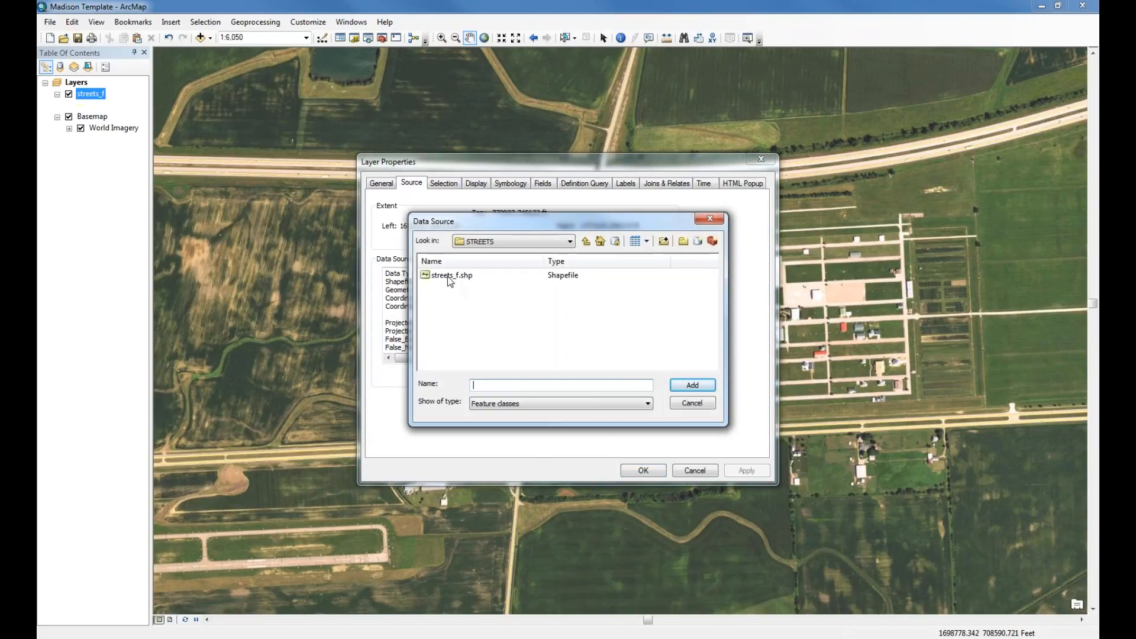
click(701, 406)
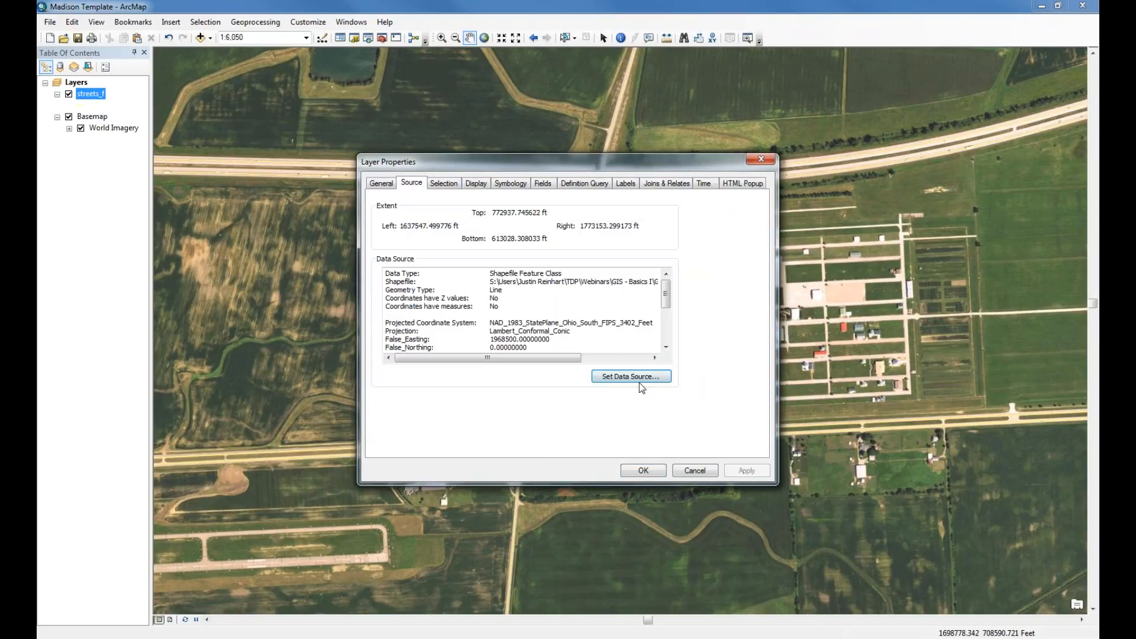
click(643, 471)
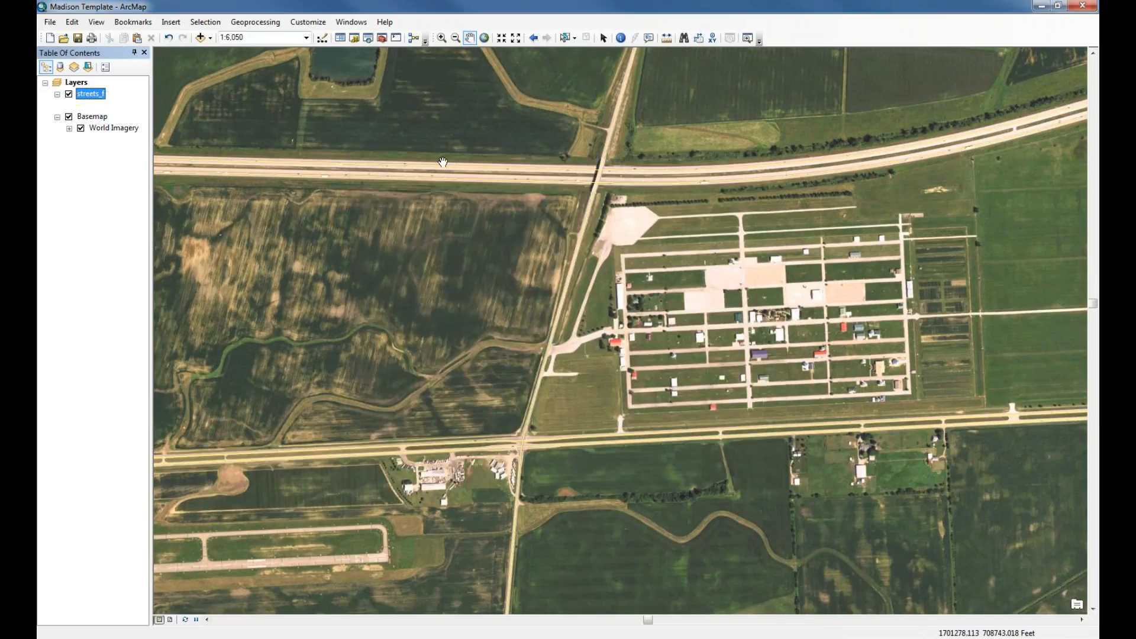
Step: Close the table of contents window and bring it back
click(144, 52)
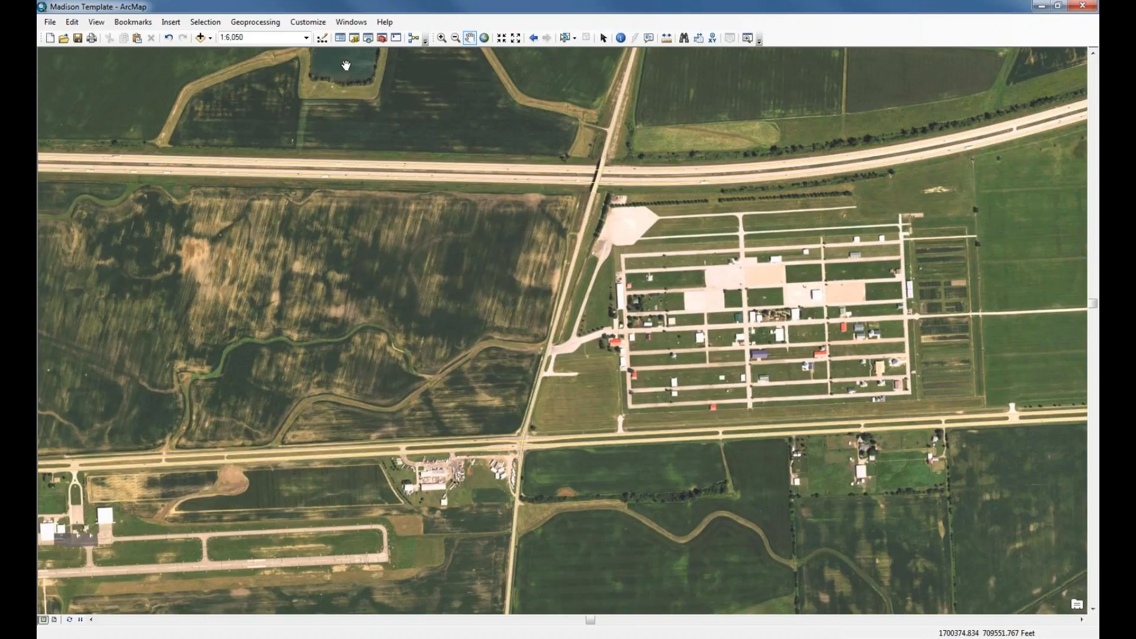
click(357, 21)
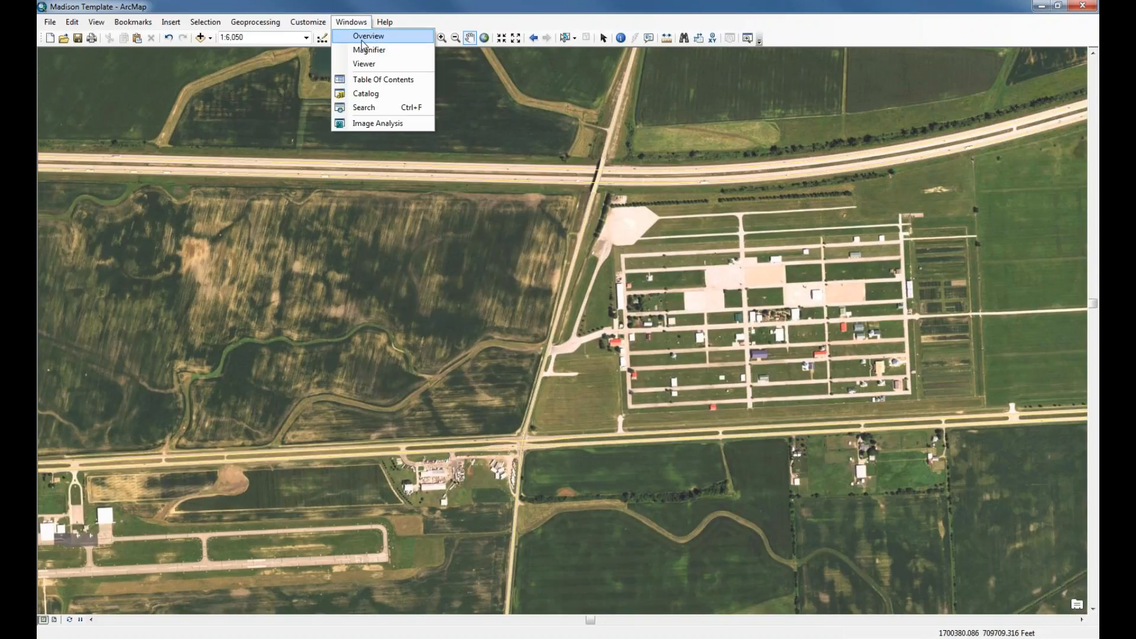
click(371, 80)
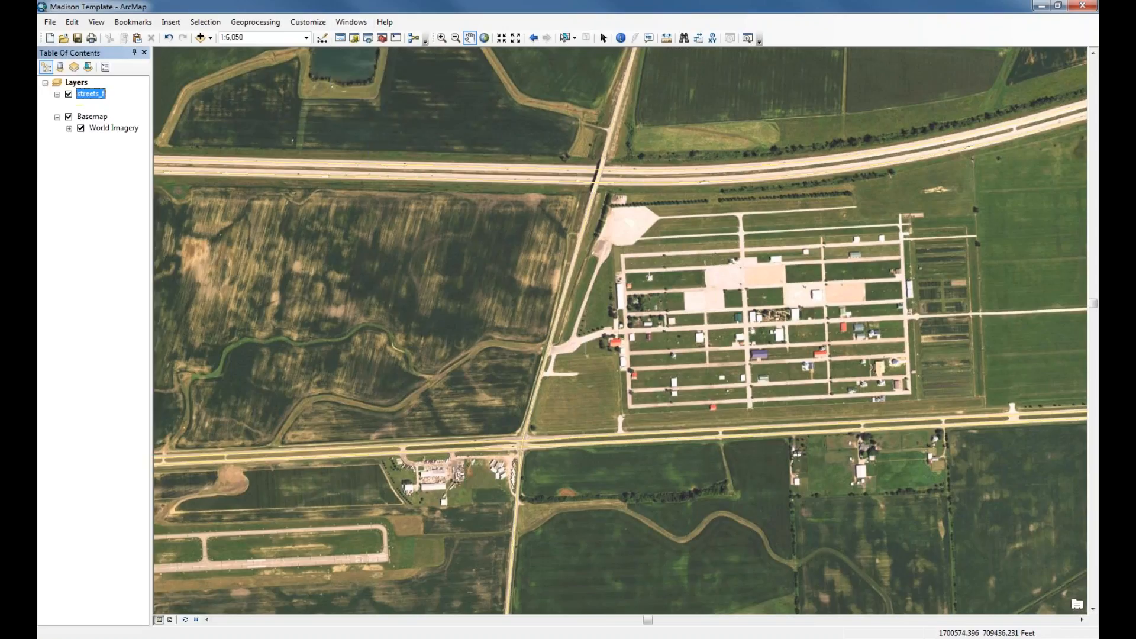
click(360, 25)
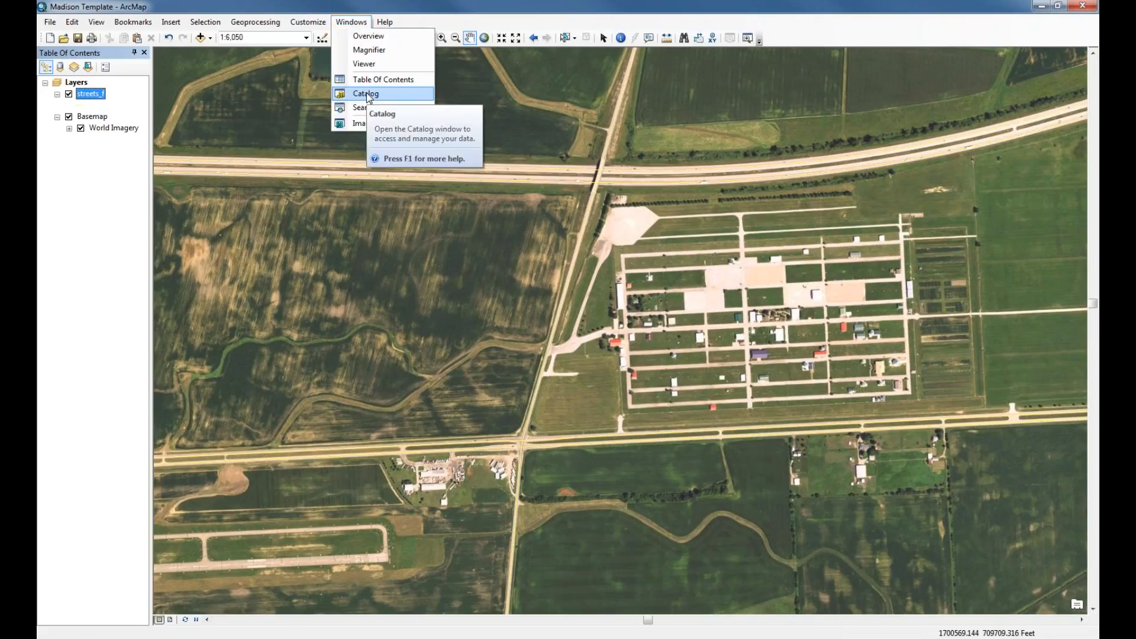
click(417, 15)
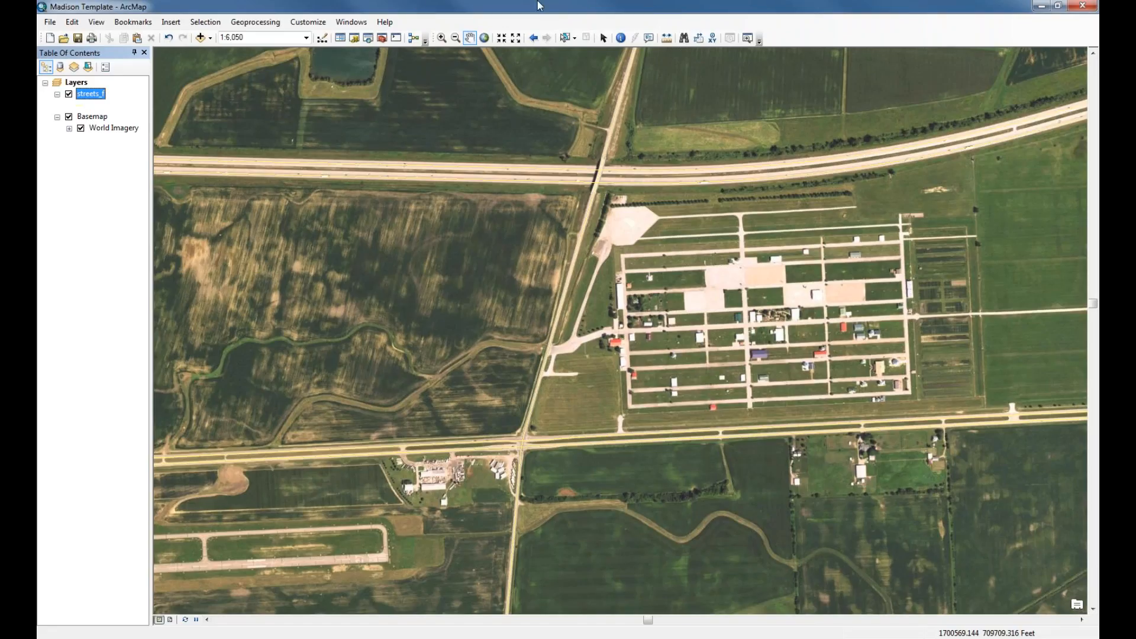
Step: Add the WGIS_CULVERT feature class from output.gdb in the CULVERTS folder and dismiss the coordinate system warning
click(200, 38)
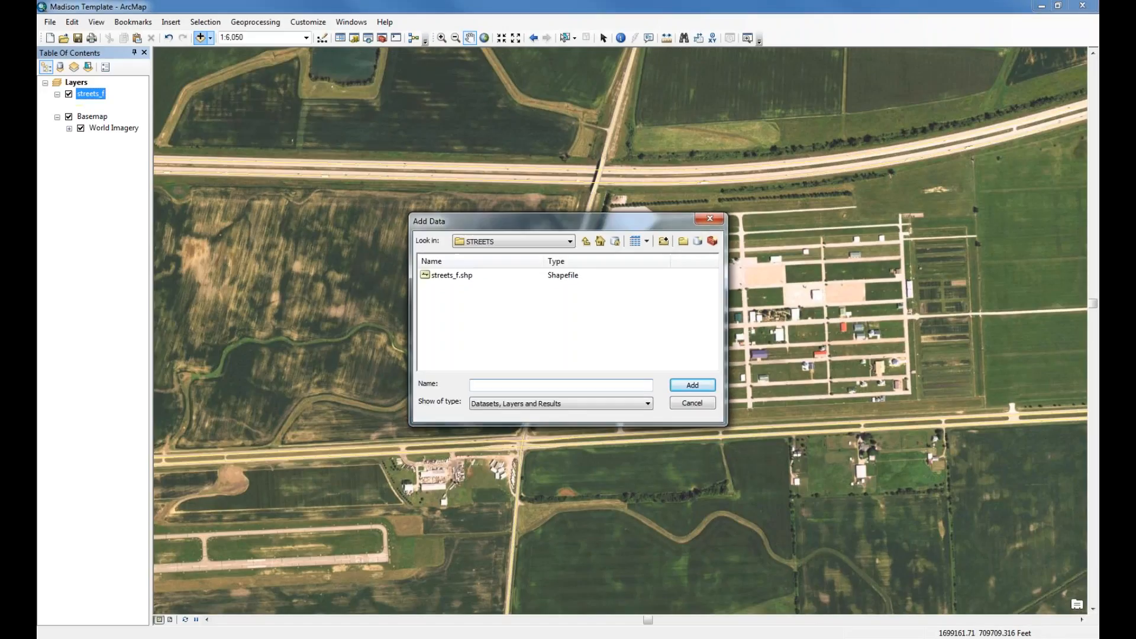
click(586, 241)
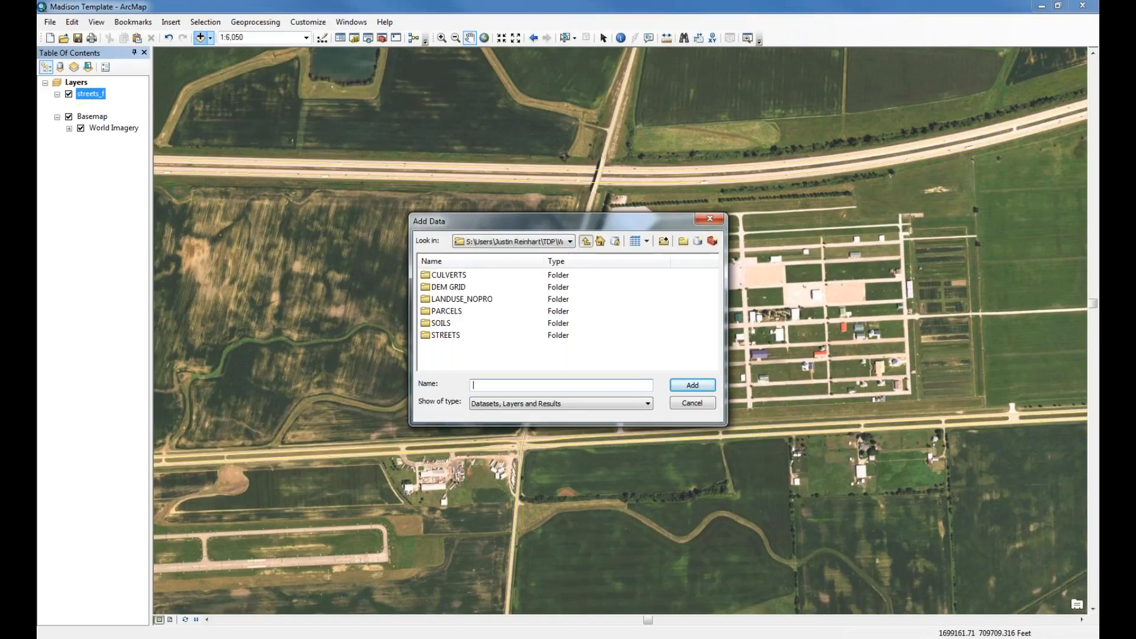
double_click(461, 276)
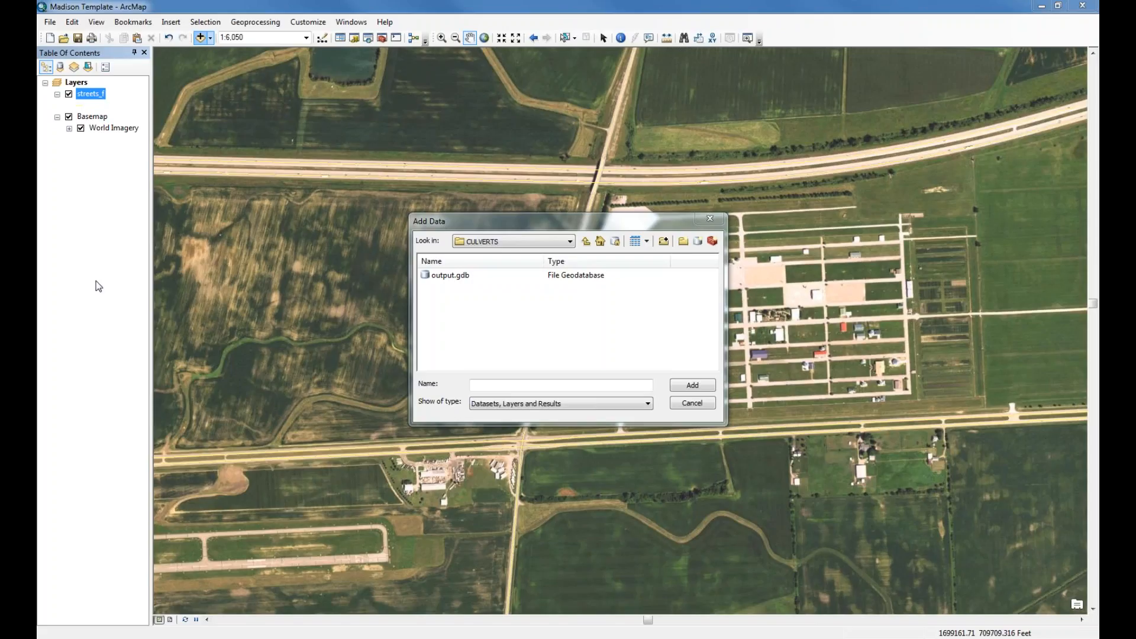
double_click(454, 279)
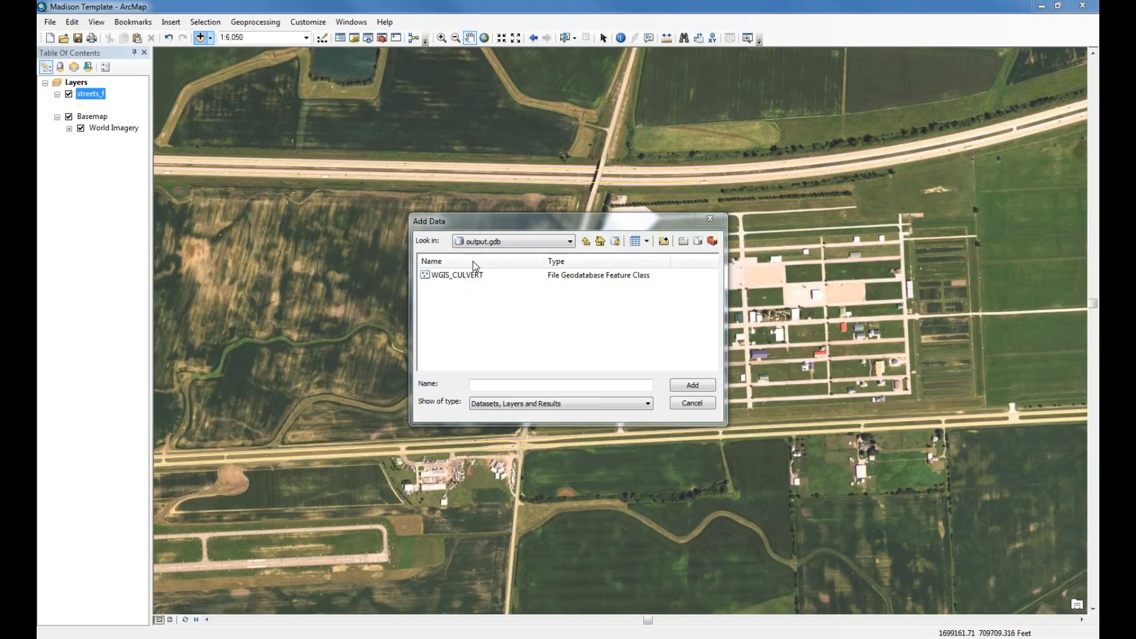
click(454, 275)
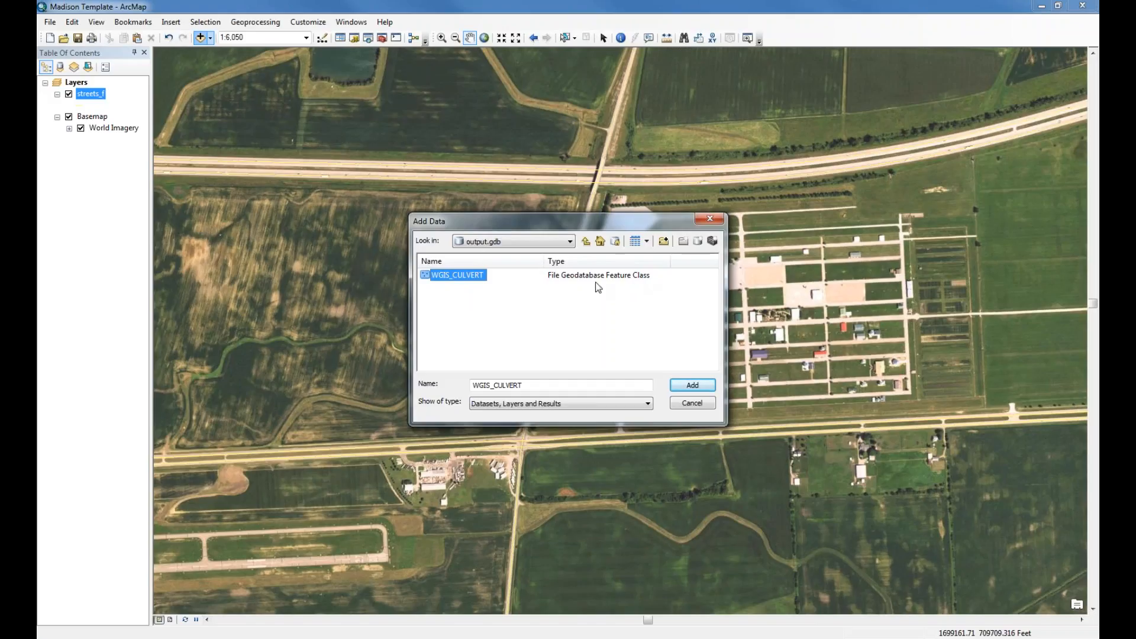
click(692, 385)
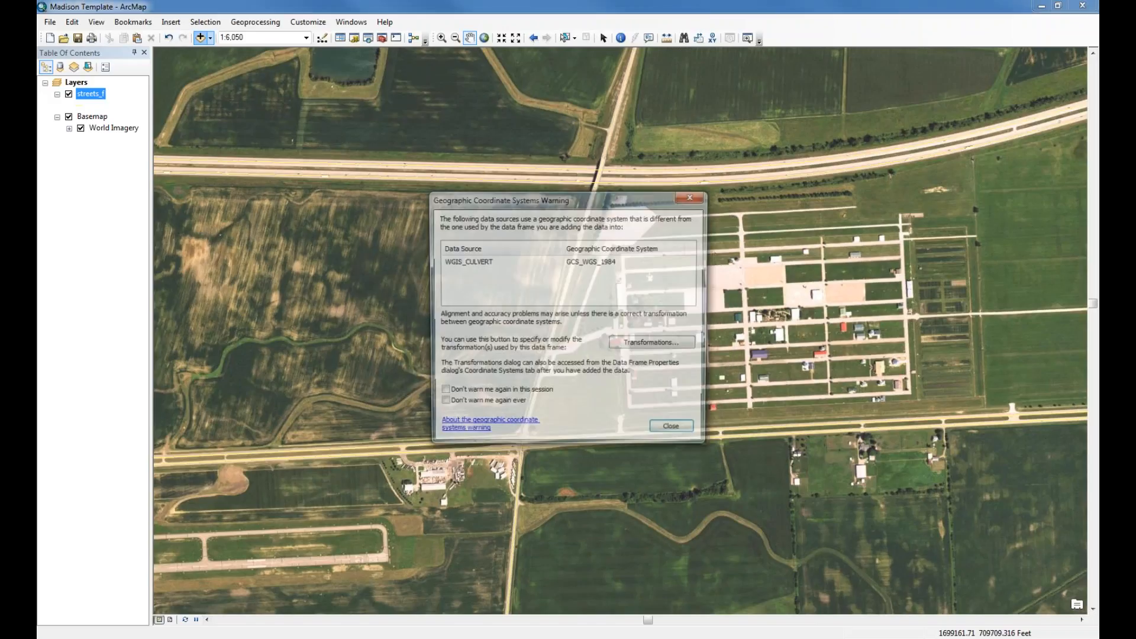
click(675, 431)
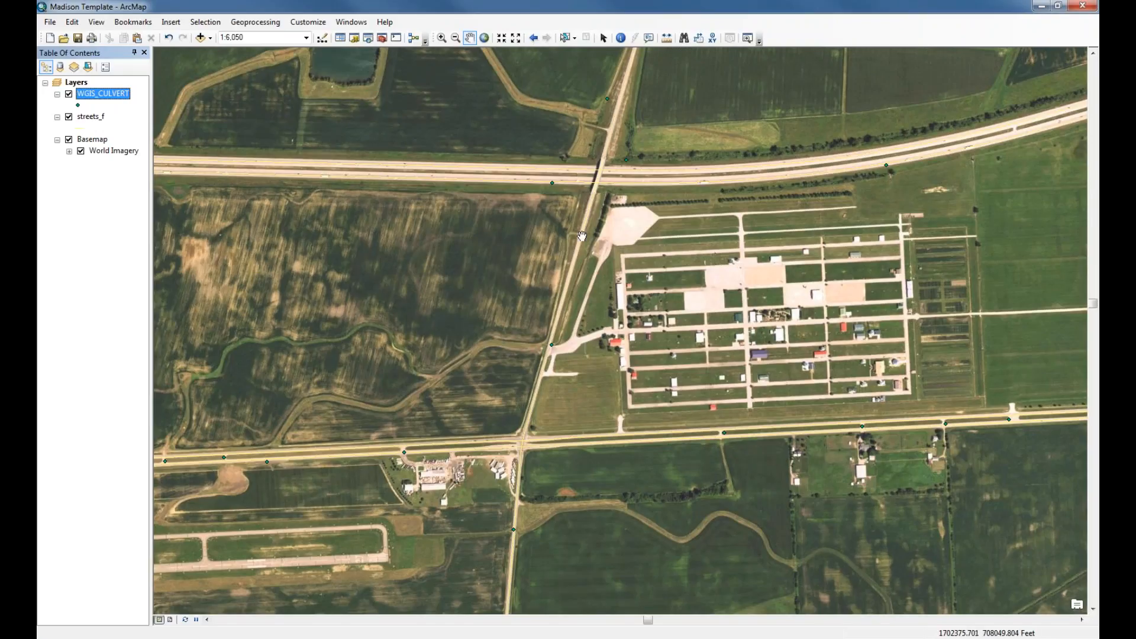
Step: Change the WGIS_CULVERT point symbol's color to blue
click(77, 105)
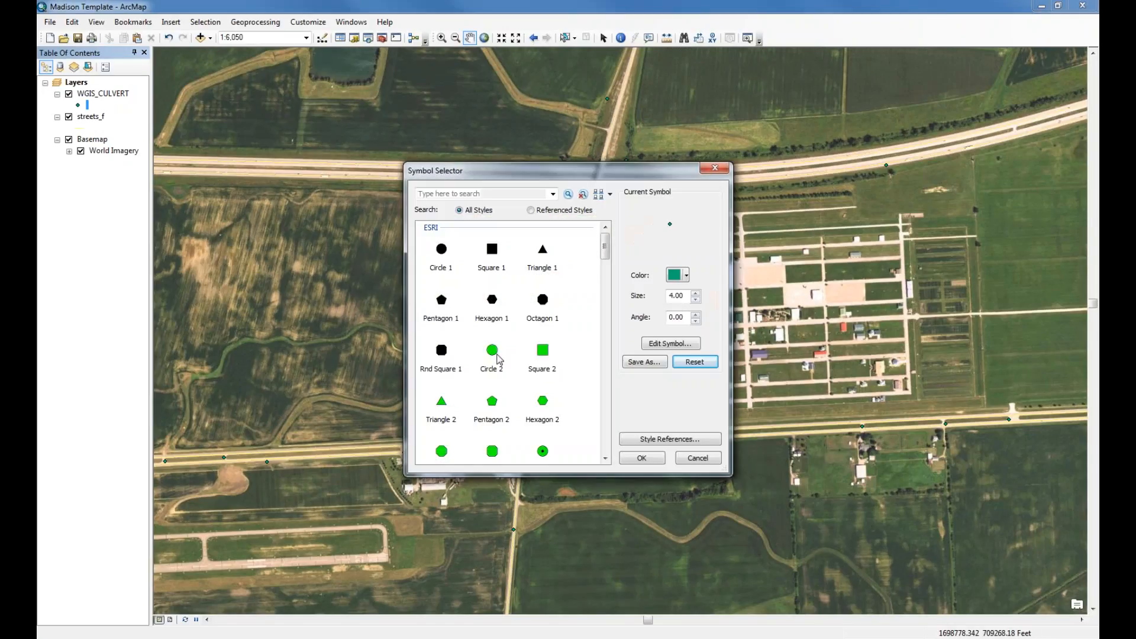
click(685, 275)
click(752, 332)
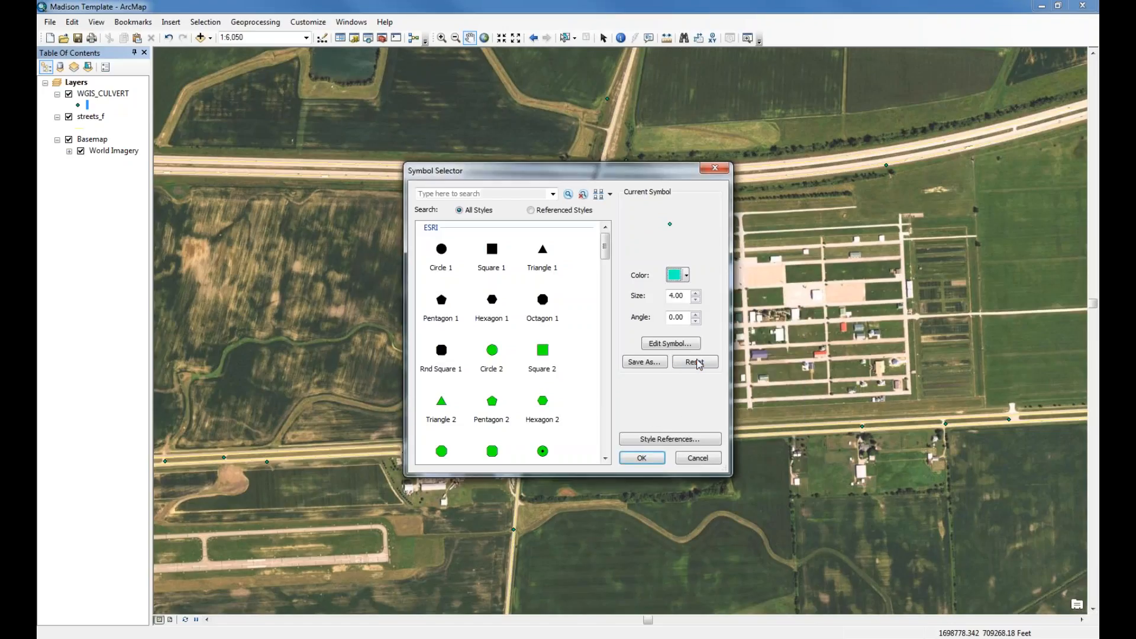
click(686, 275)
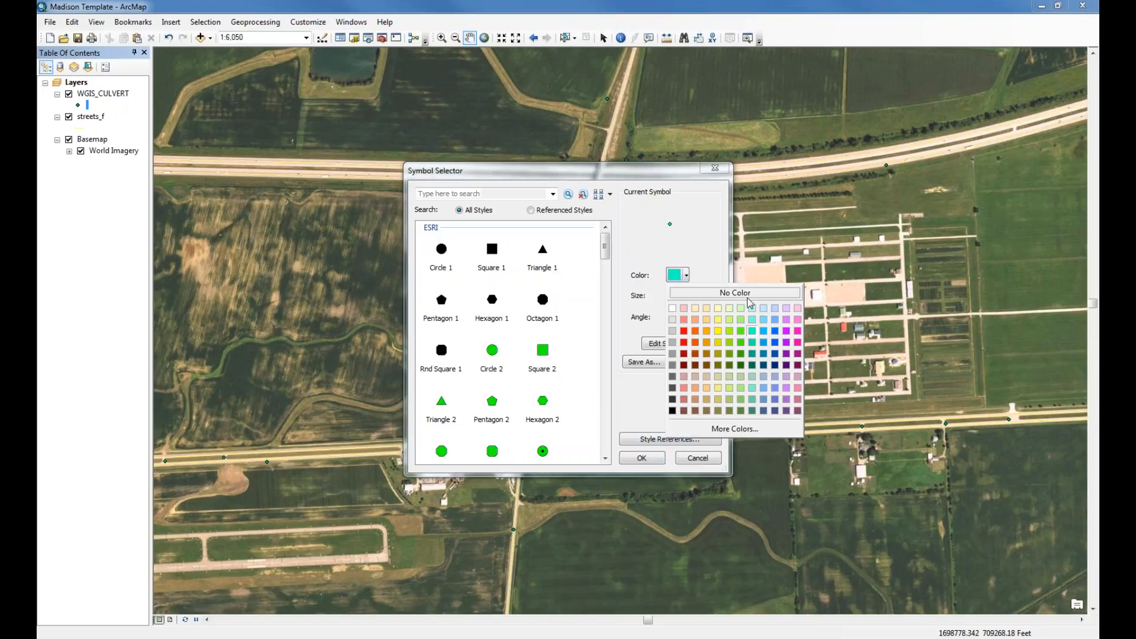
click(763, 330)
click(641, 458)
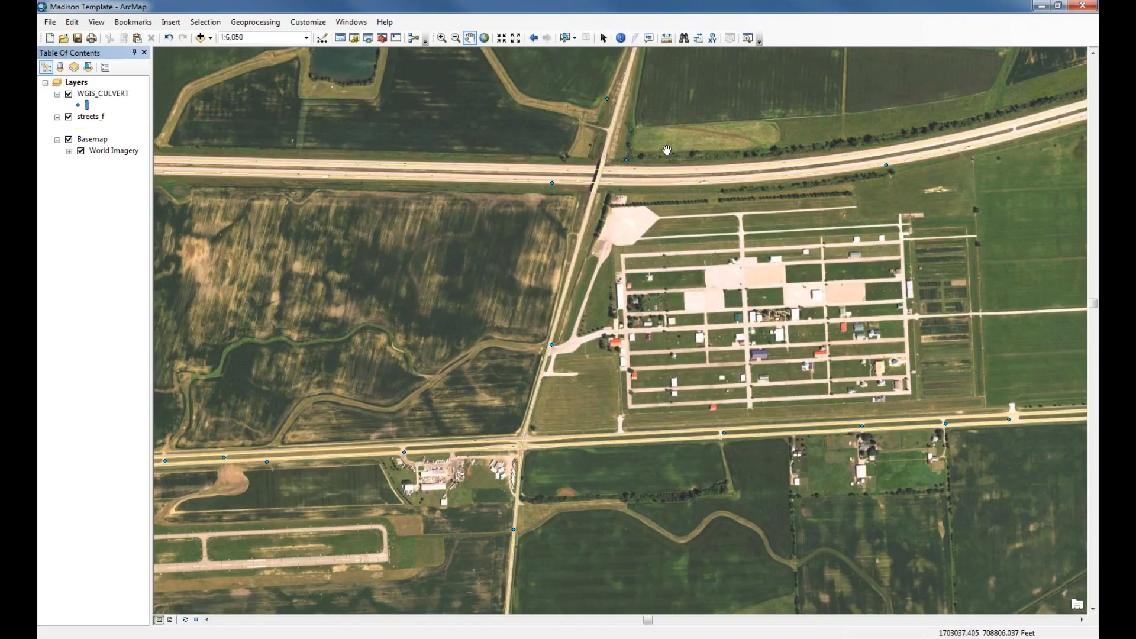
Step: Identify the culvert point just north of the interstate beside the overpass to view its attributes
click(621, 38)
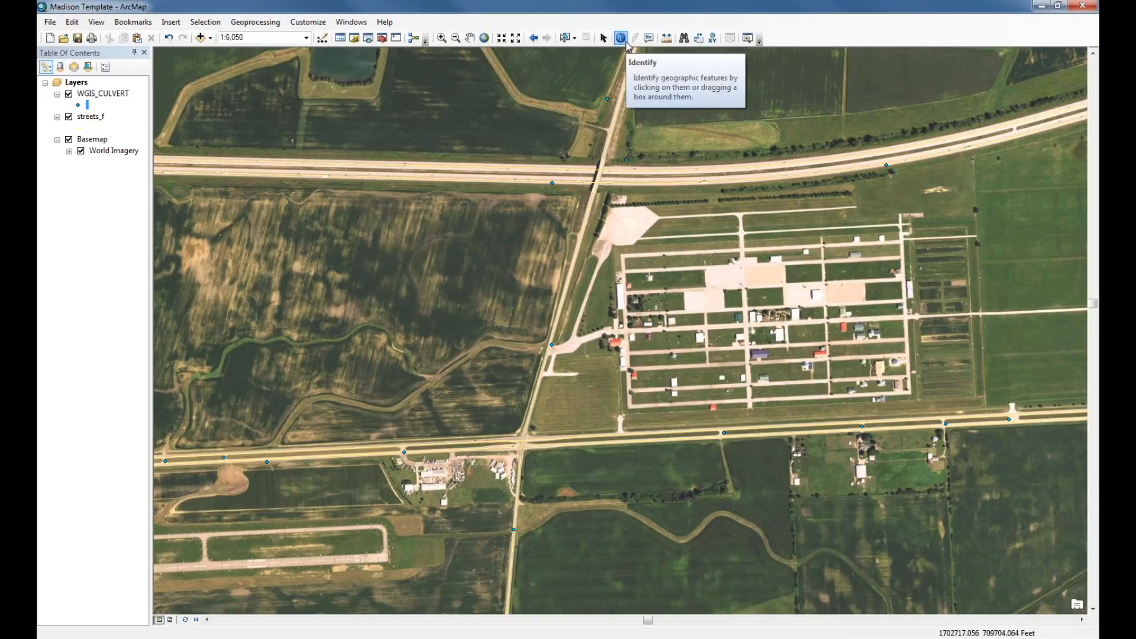
click(627, 160)
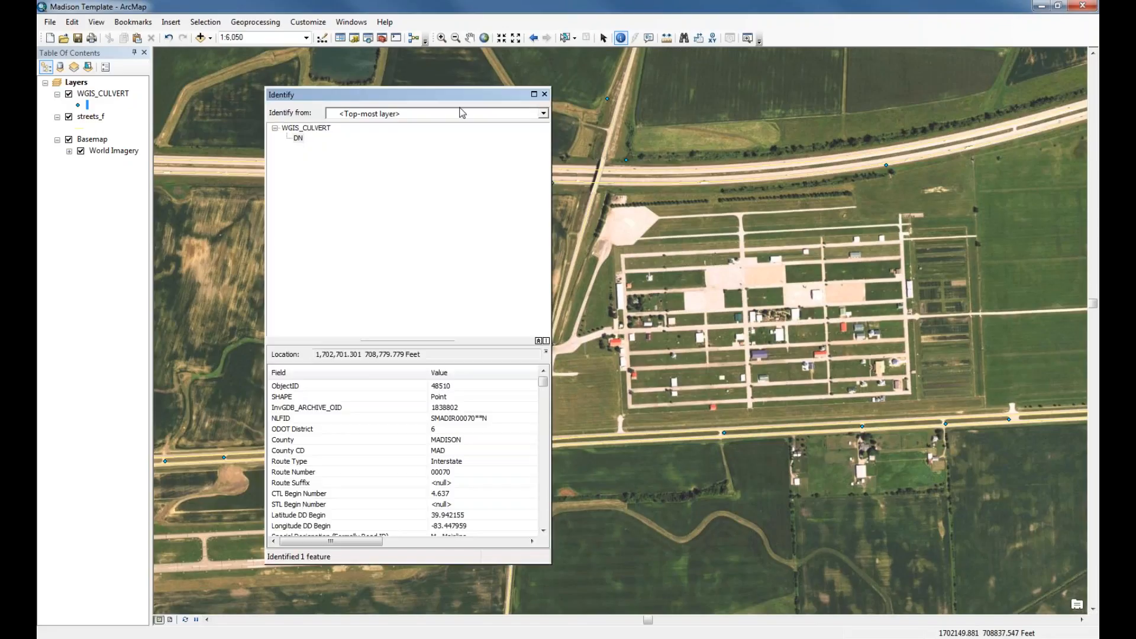
drag(457, 92, 454, 78)
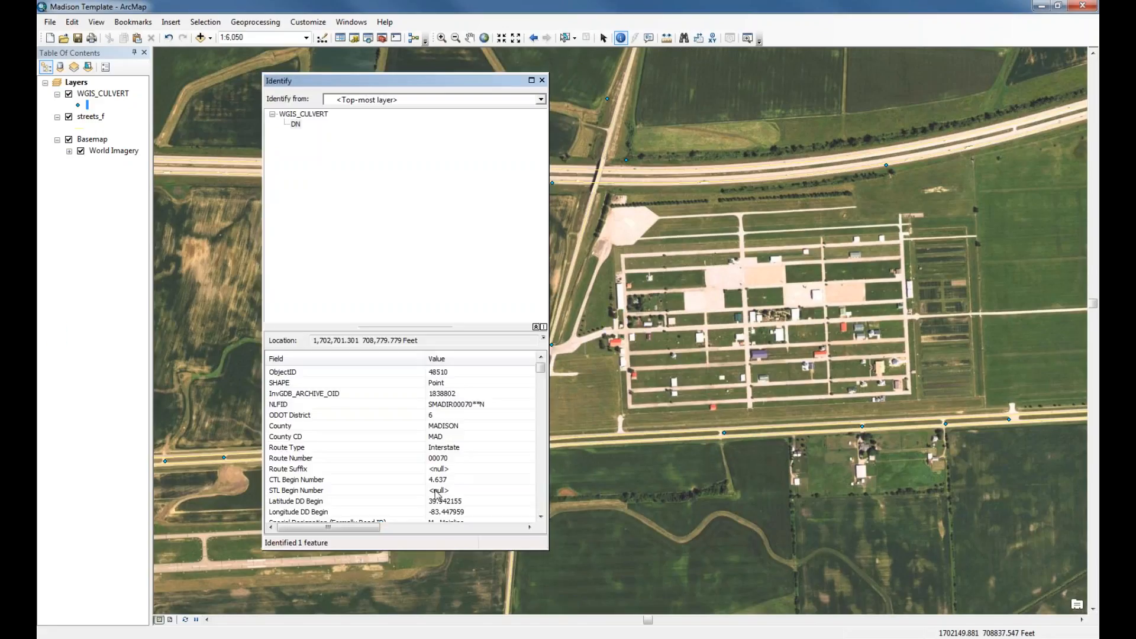
Step: Enlarge the Identify results, review the culvert's remaining attributes such as shape, material and span, and close the results
drag(441, 550, 441, 582)
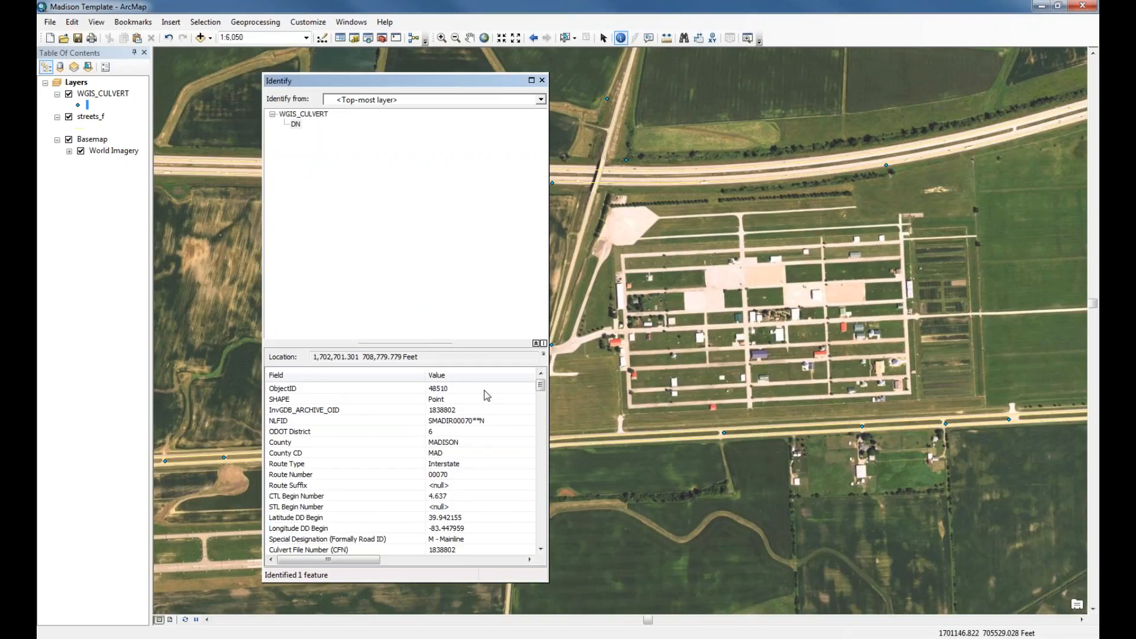
scroll(542, 391, down, 1)
drag(542, 391, 540, 405)
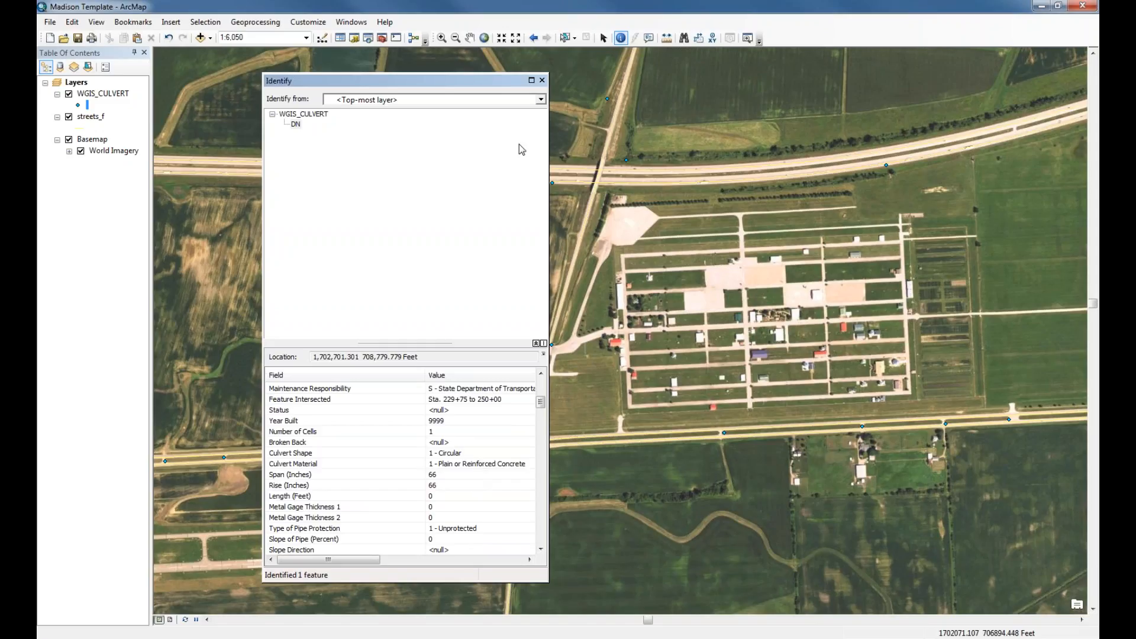
click(542, 81)
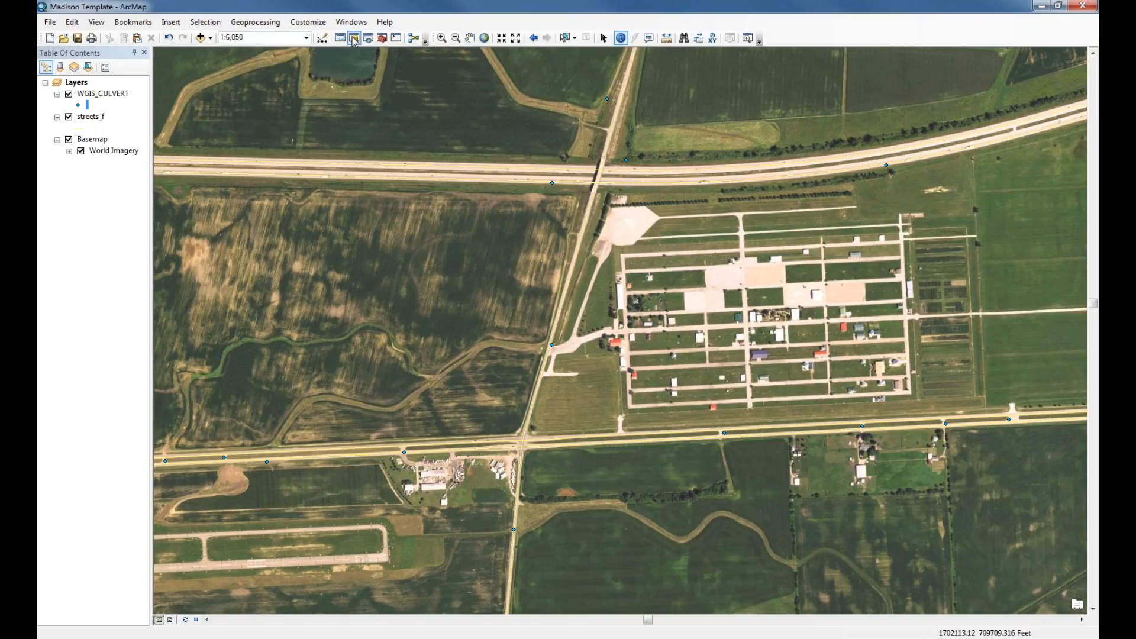
Step: Add the lu2002.shp shapefile from the LANDUSE_NOPRO folder and dismiss the unknown spatial reference warning
click(200, 37)
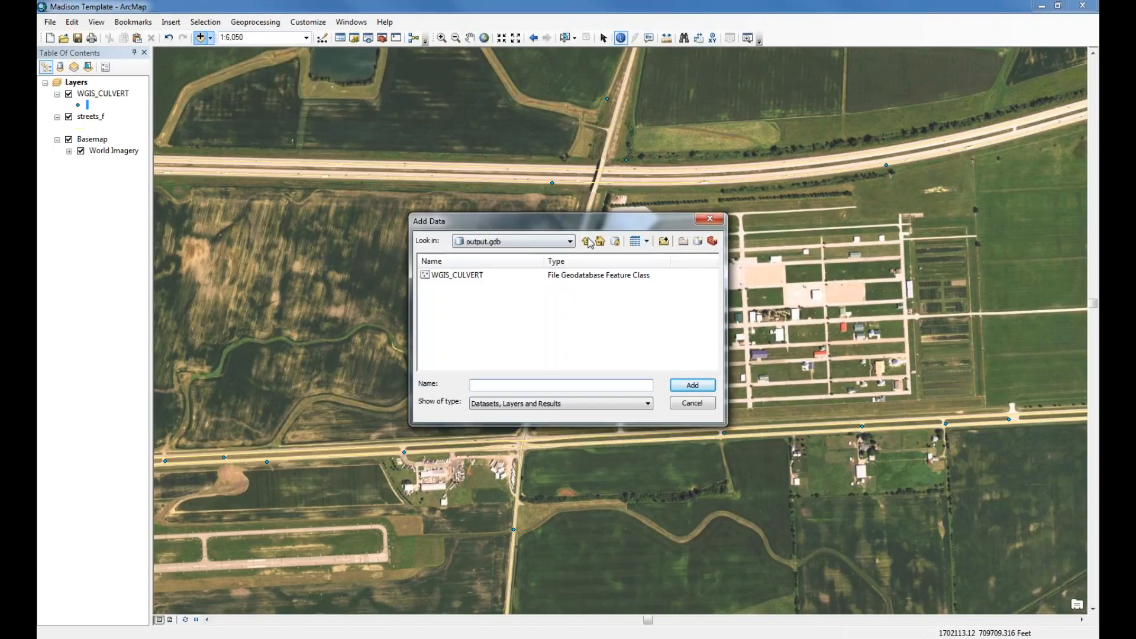
click(586, 242)
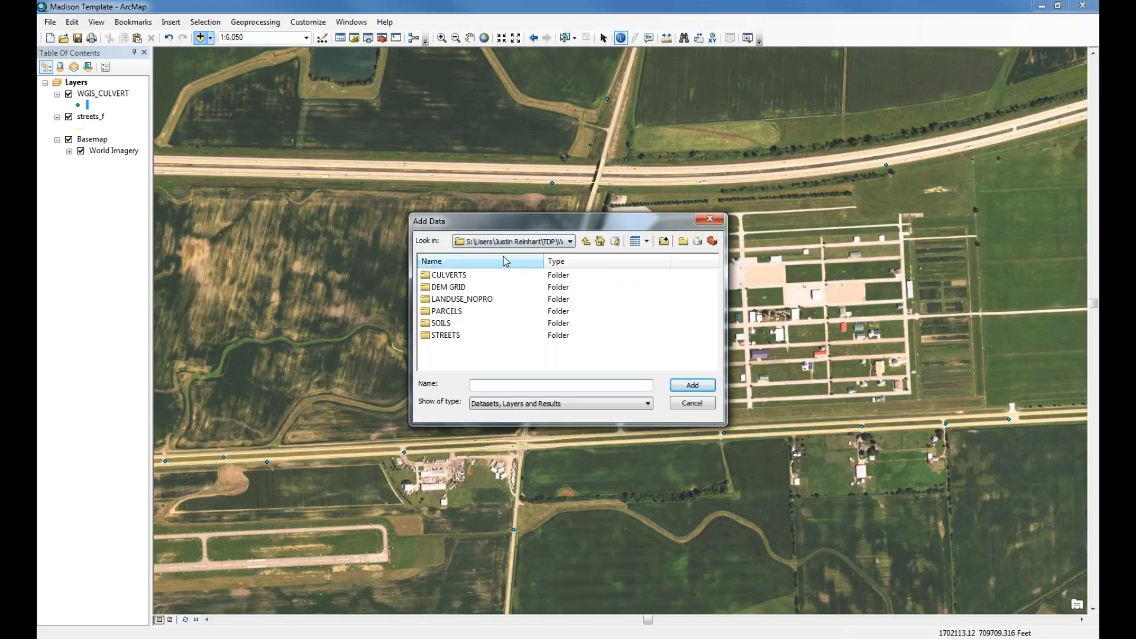
double_click(433, 300)
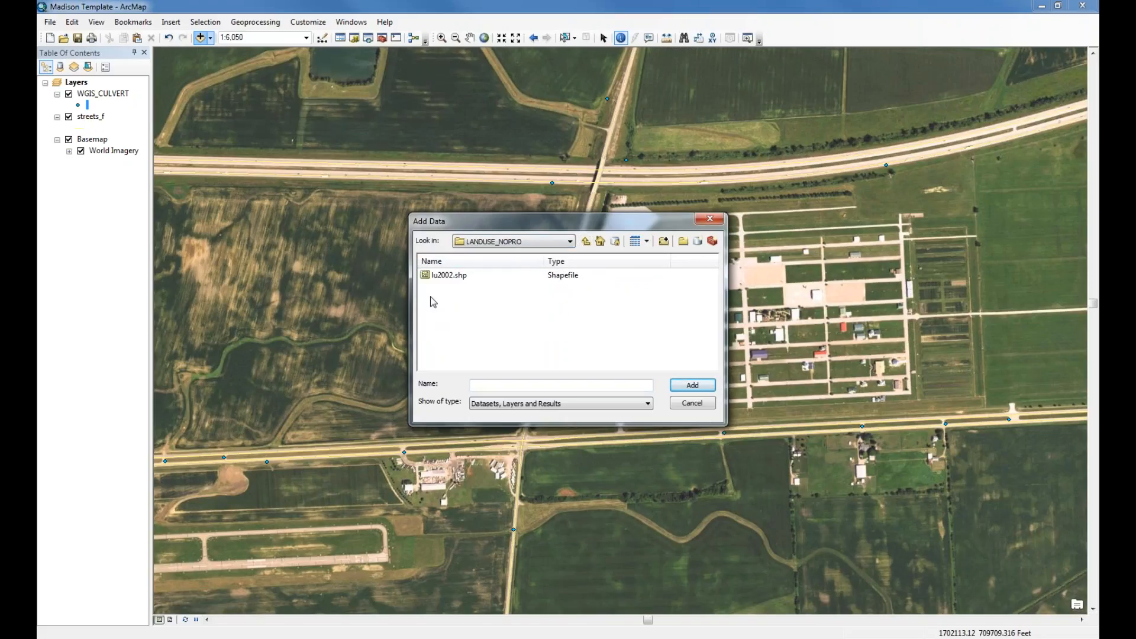
click(442, 276)
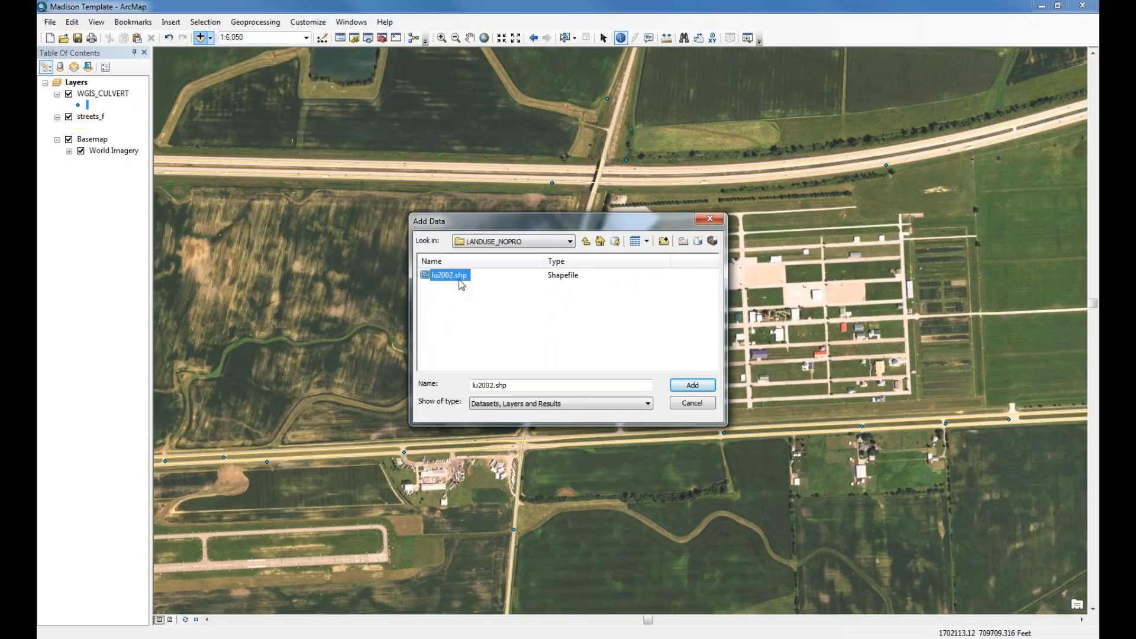
click(693, 386)
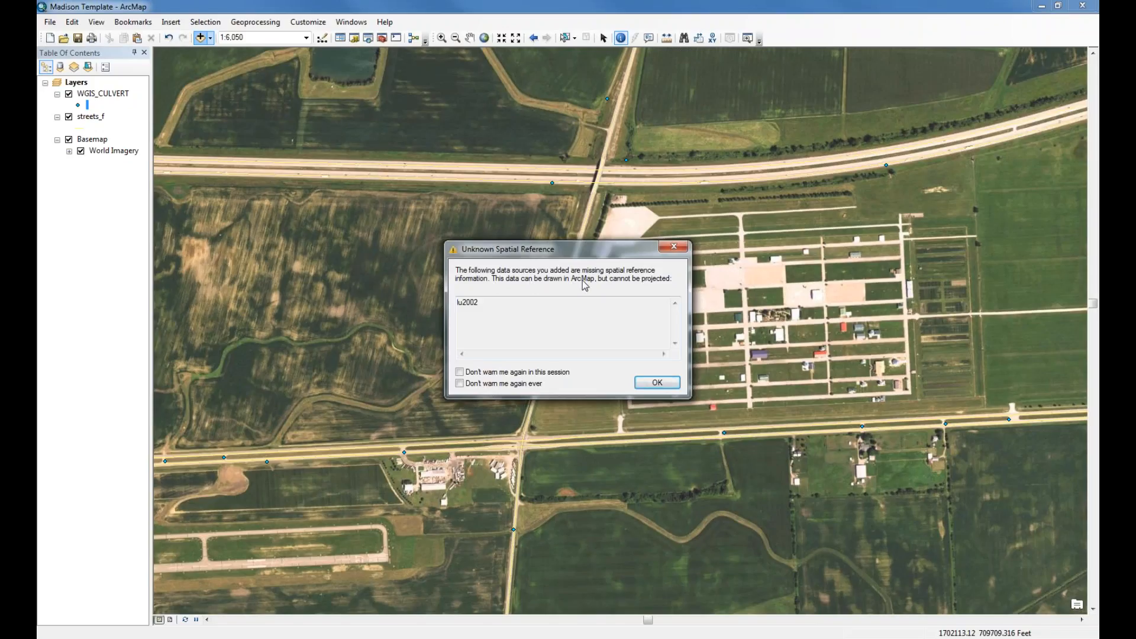
click(664, 387)
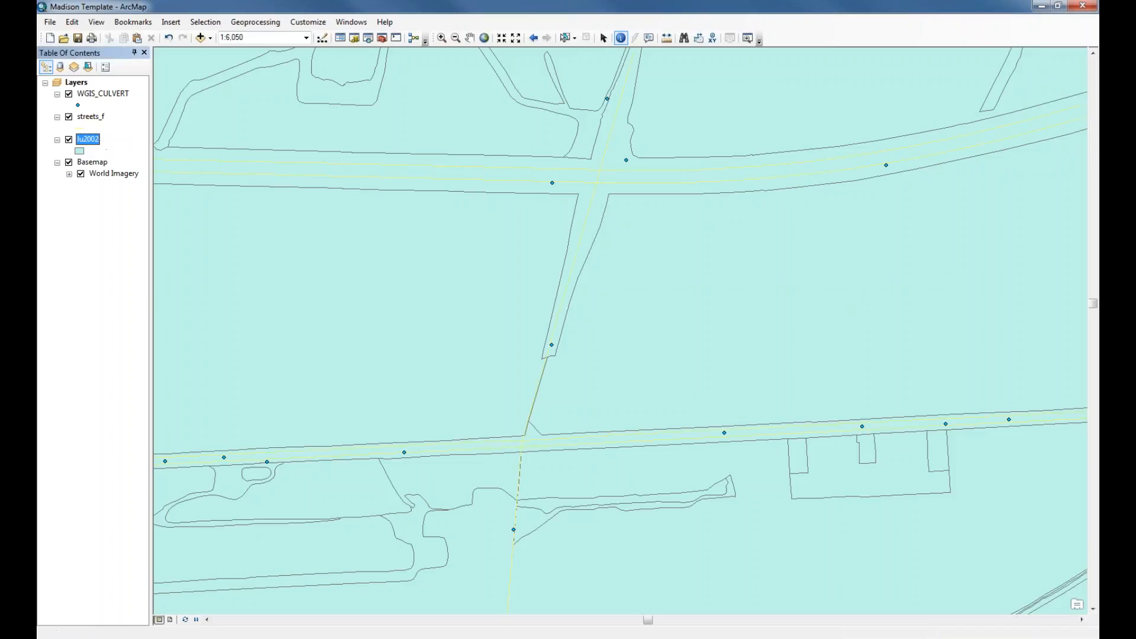
Step: Check the lu2002 layer's source and general properties, including its coordinate system, and close them without changes
right_click(94, 140)
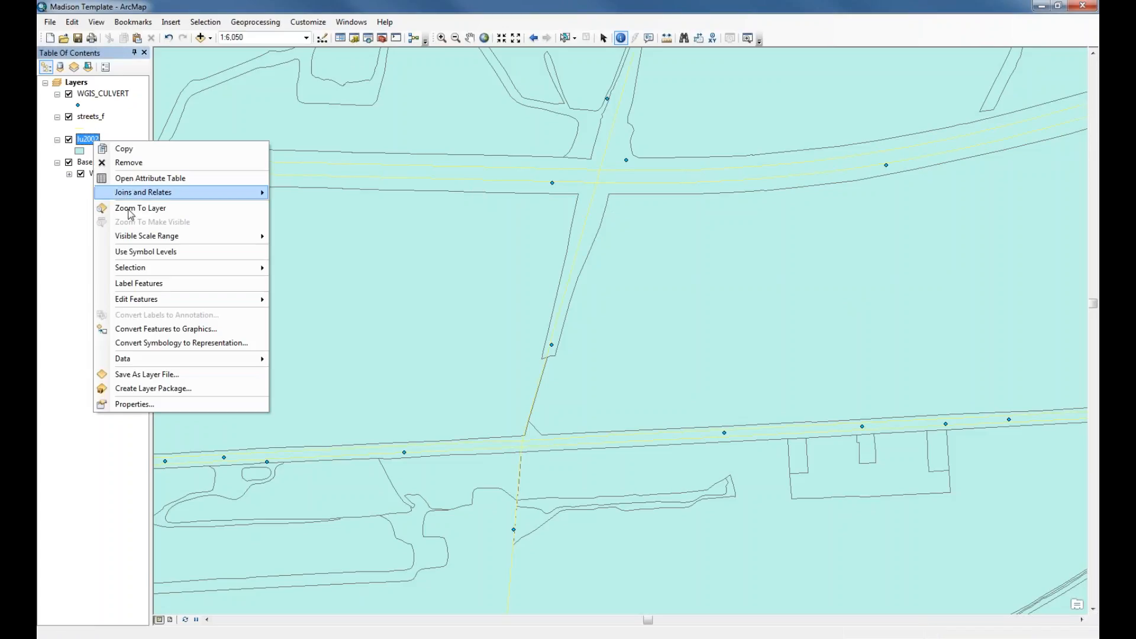
click(153, 407)
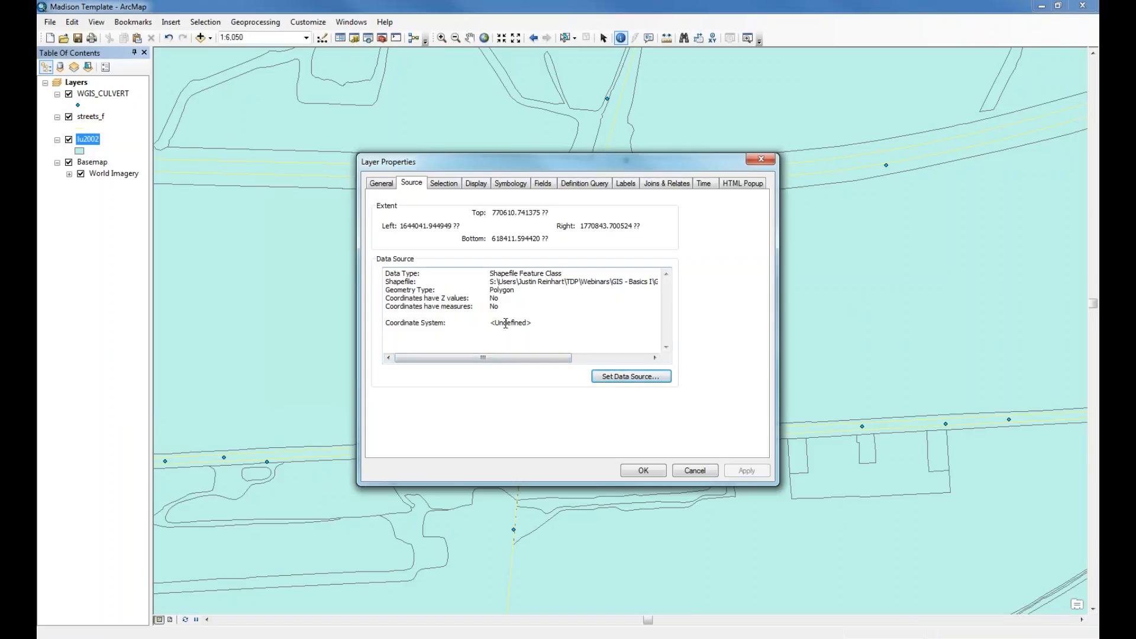
click(382, 183)
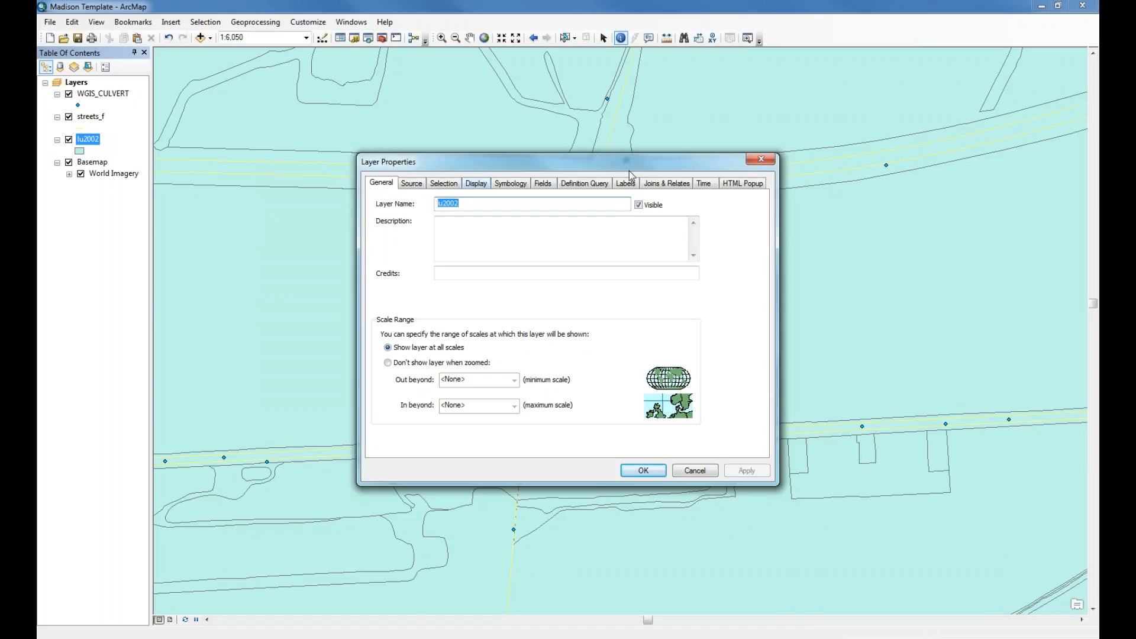
click(760, 159)
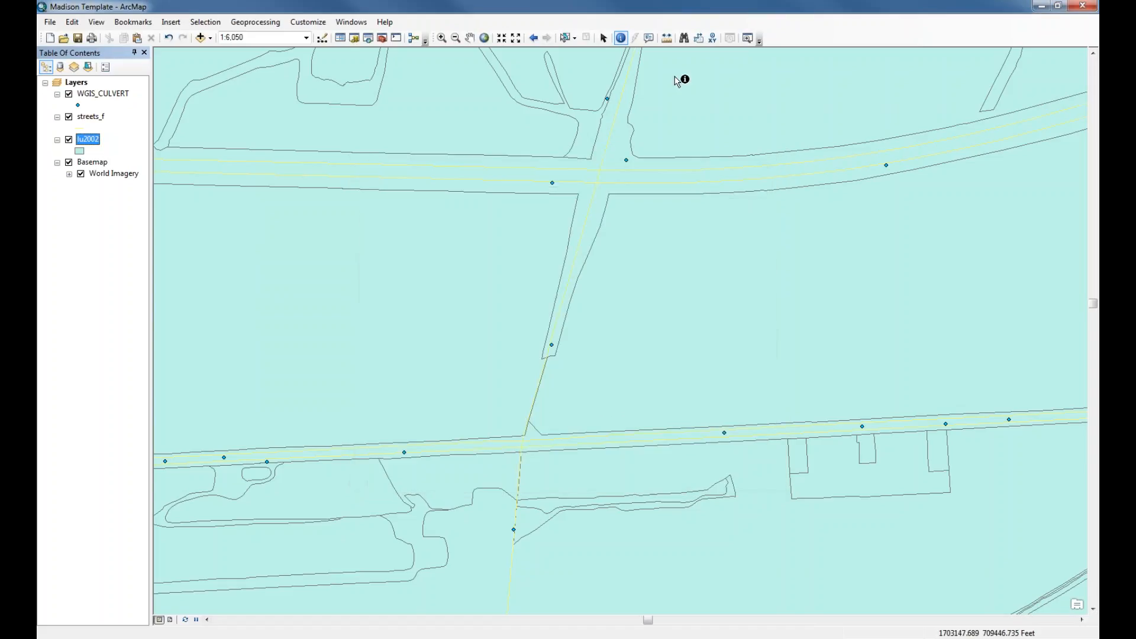
Step: Browse the Catalog to the LANDUSE_NOPRO folder in the GIS Data connection and open the properties of lu2002.shp
click(354, 38)
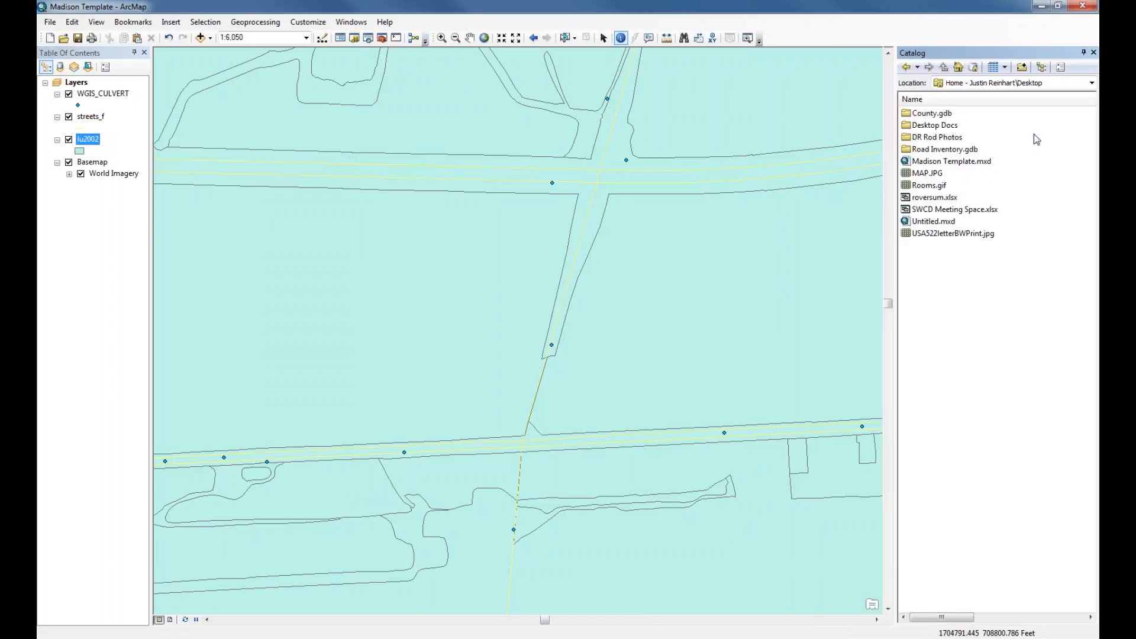
click(1091, 83)
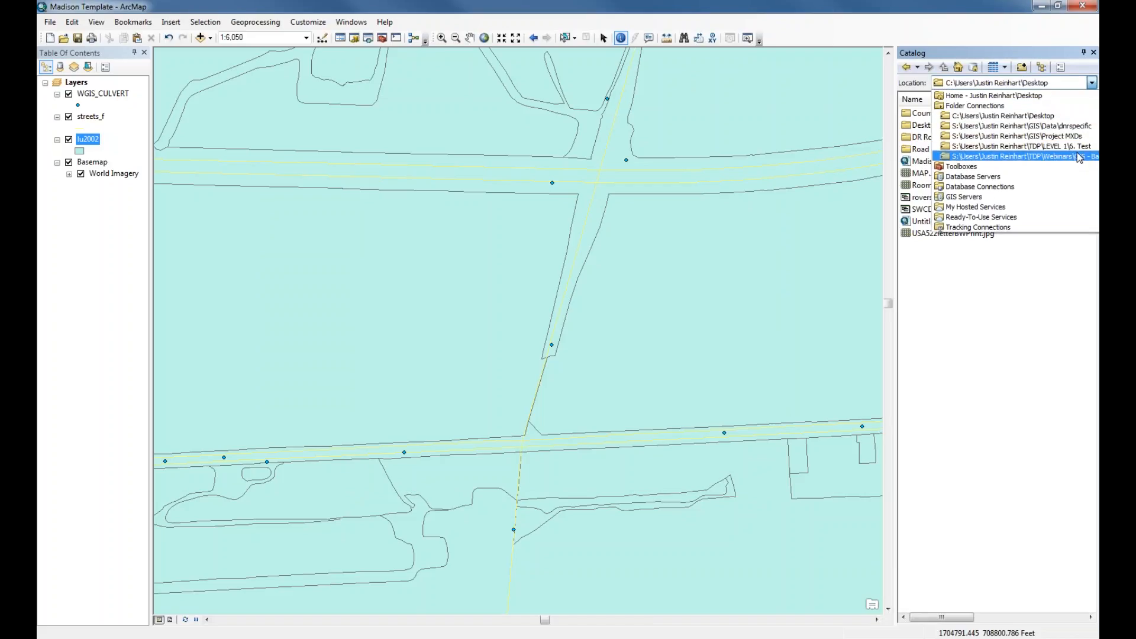
click(1080, 156)
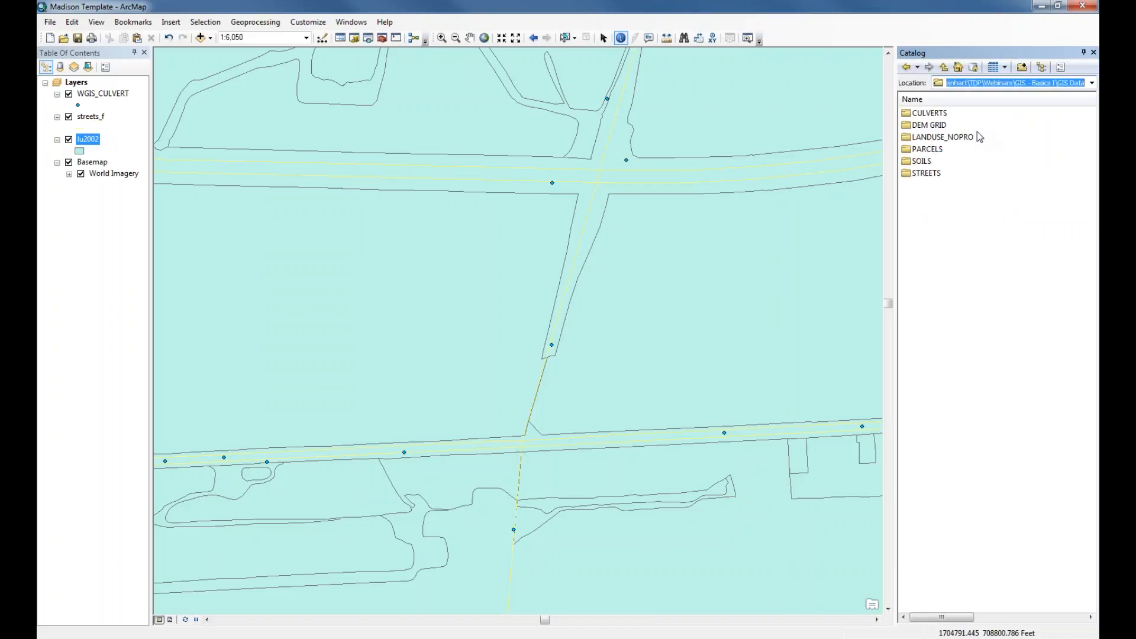
double_click(936, 138)
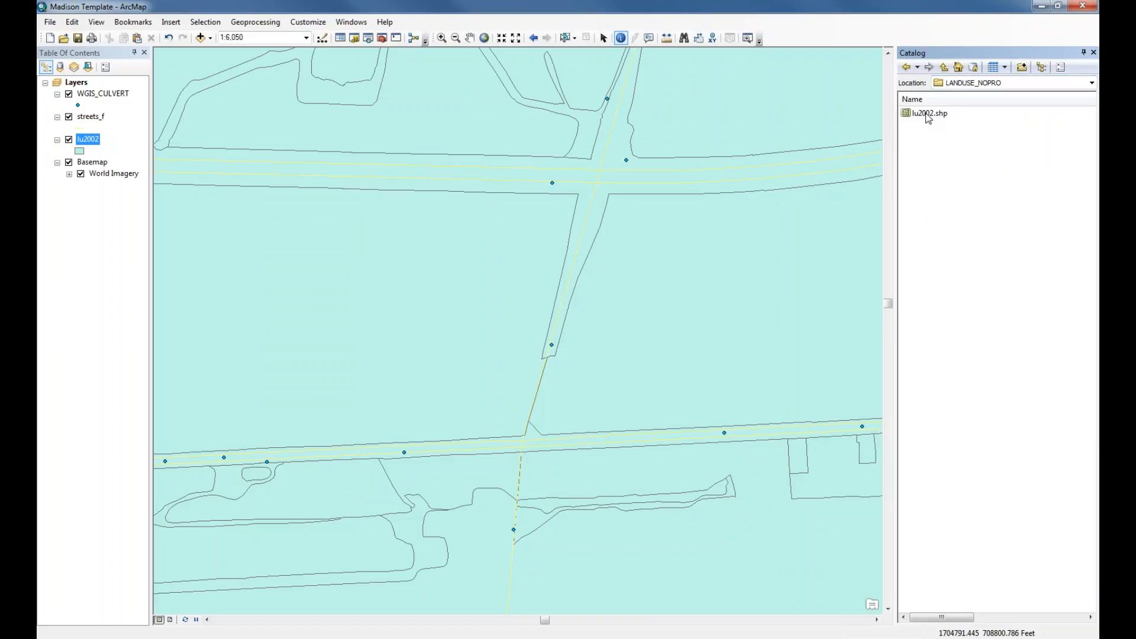
click(928, 114)
double_click(928, 115)
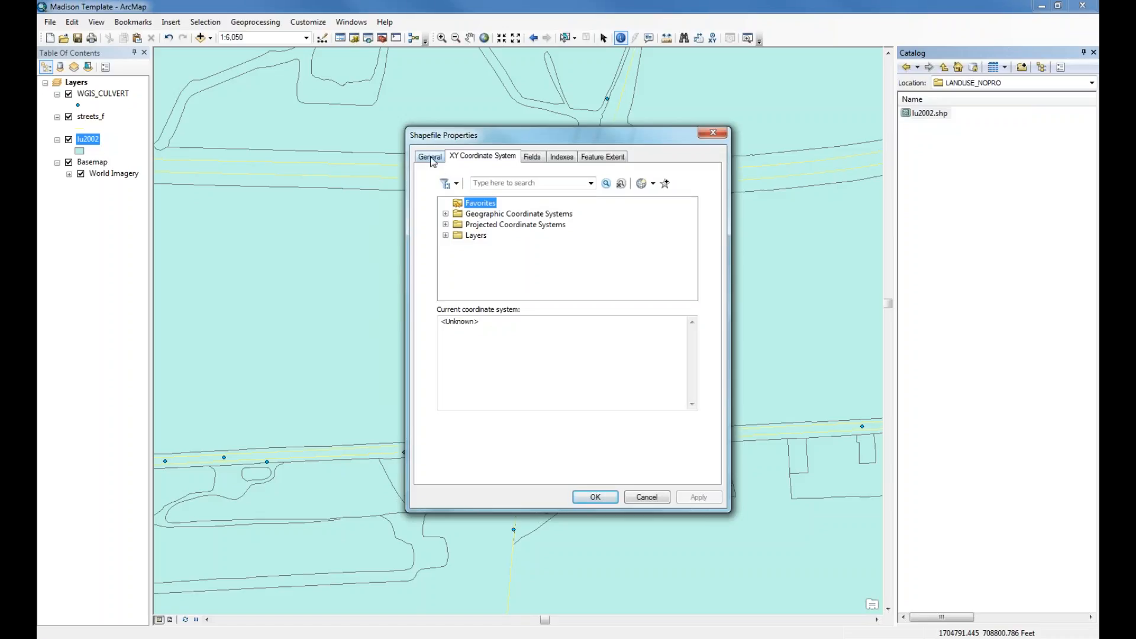
Step: Assign the NAD 1983 HARN StatePlane Ohio South FIPS 3402 (US Feet) coordinate system to lu2002.shp and close the Catalog
click(446, 227)
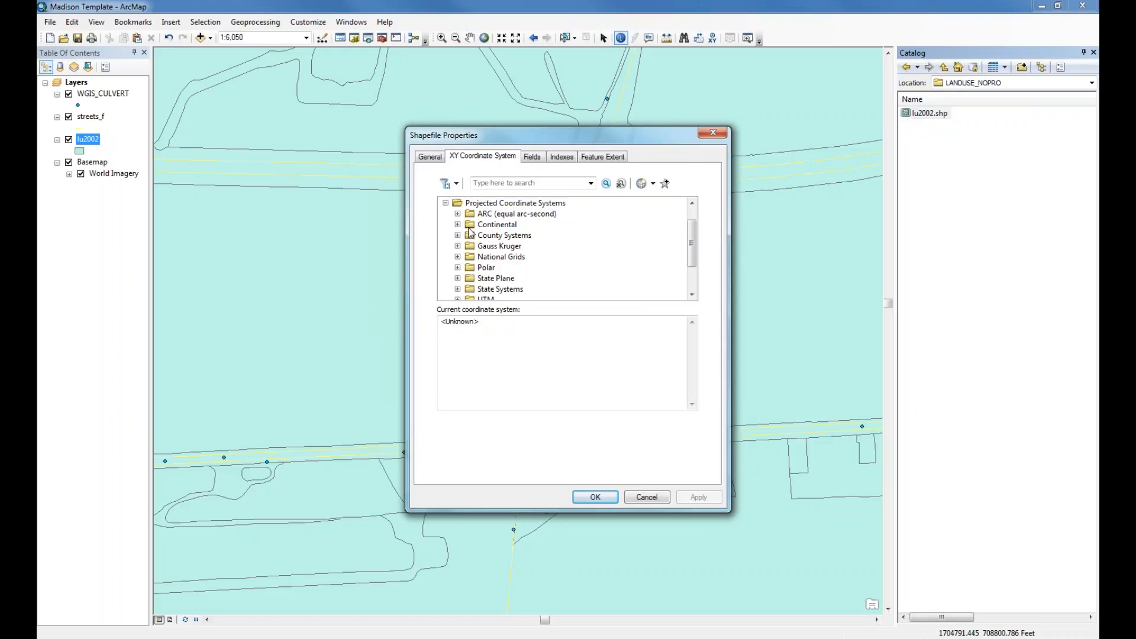
click(458, 278)
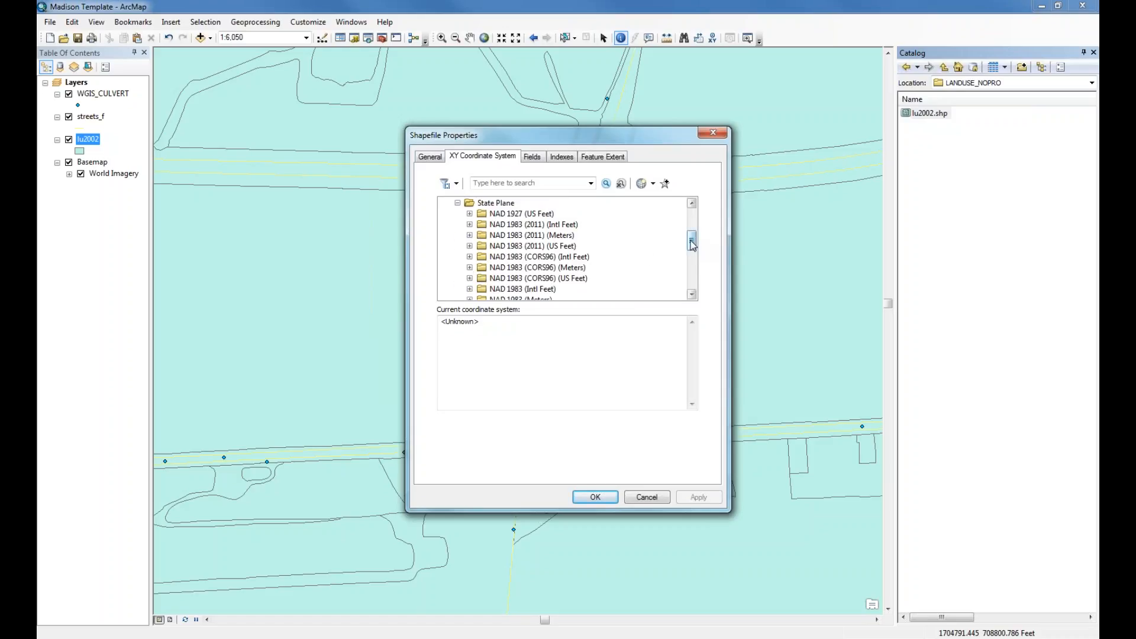
drag(692, 245, 692, 262)
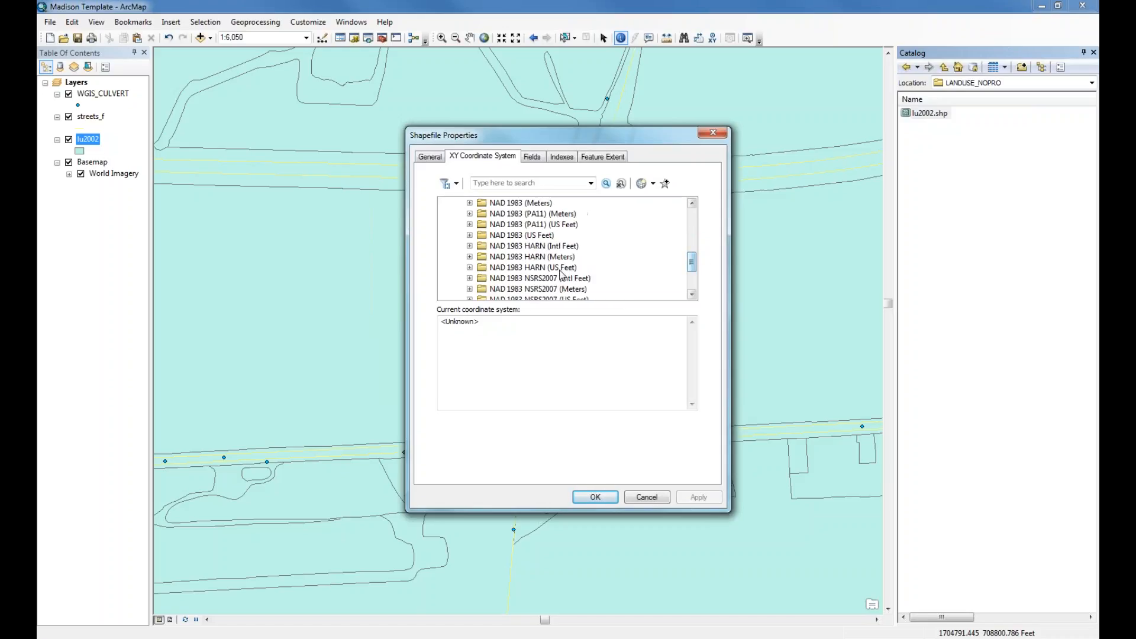
click(469, 267)
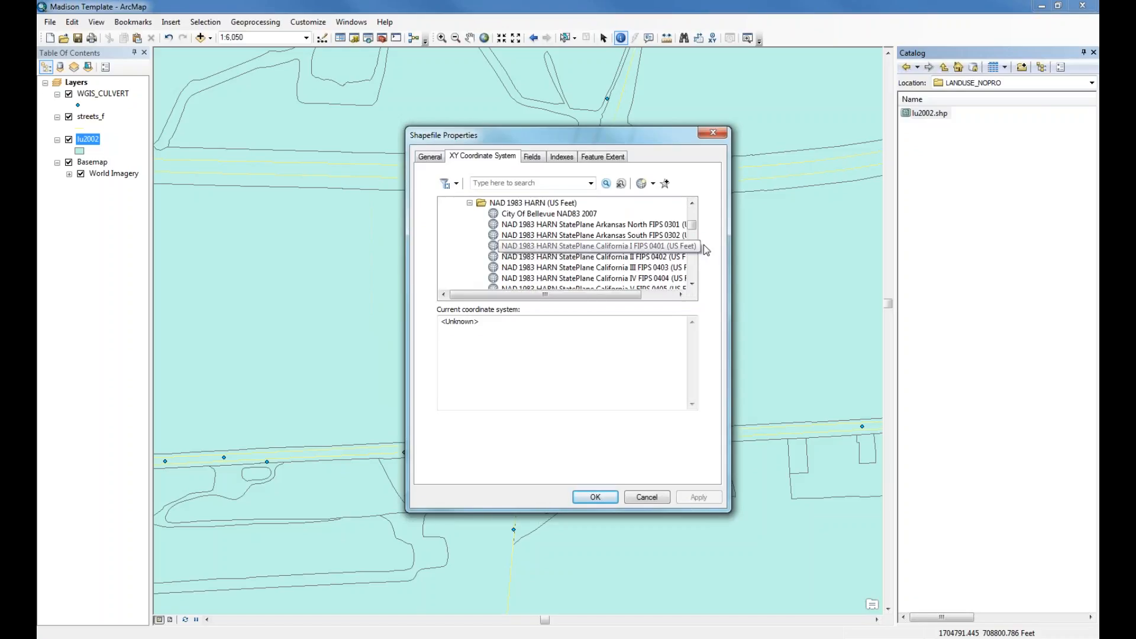
drag(692, 226, 696, 264)
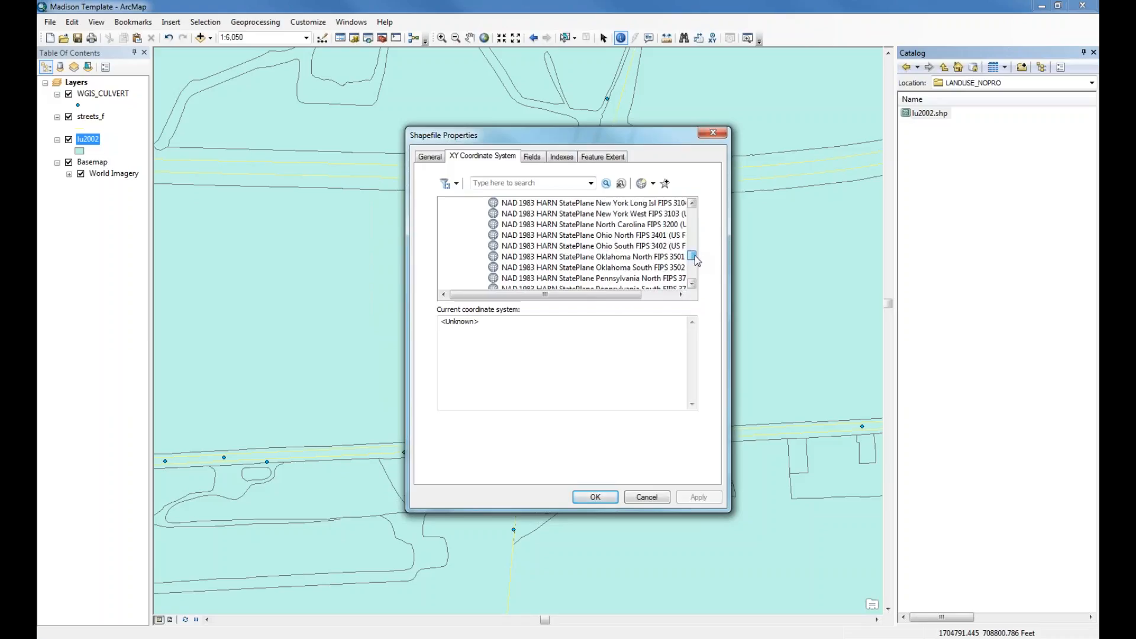
click(615, 245)
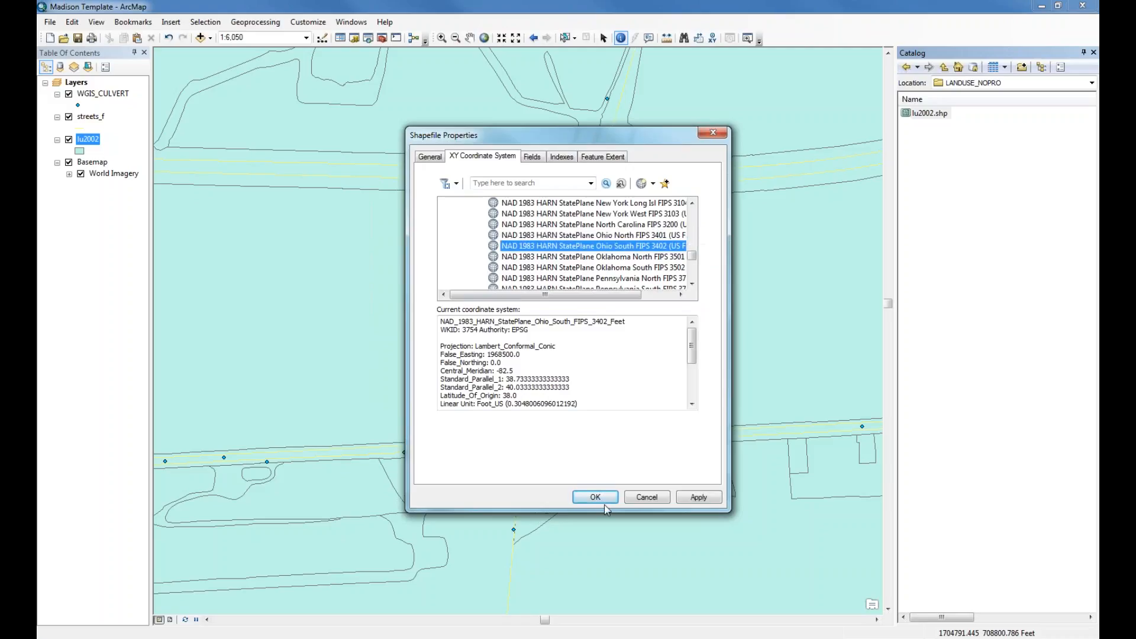
click(680, 498)
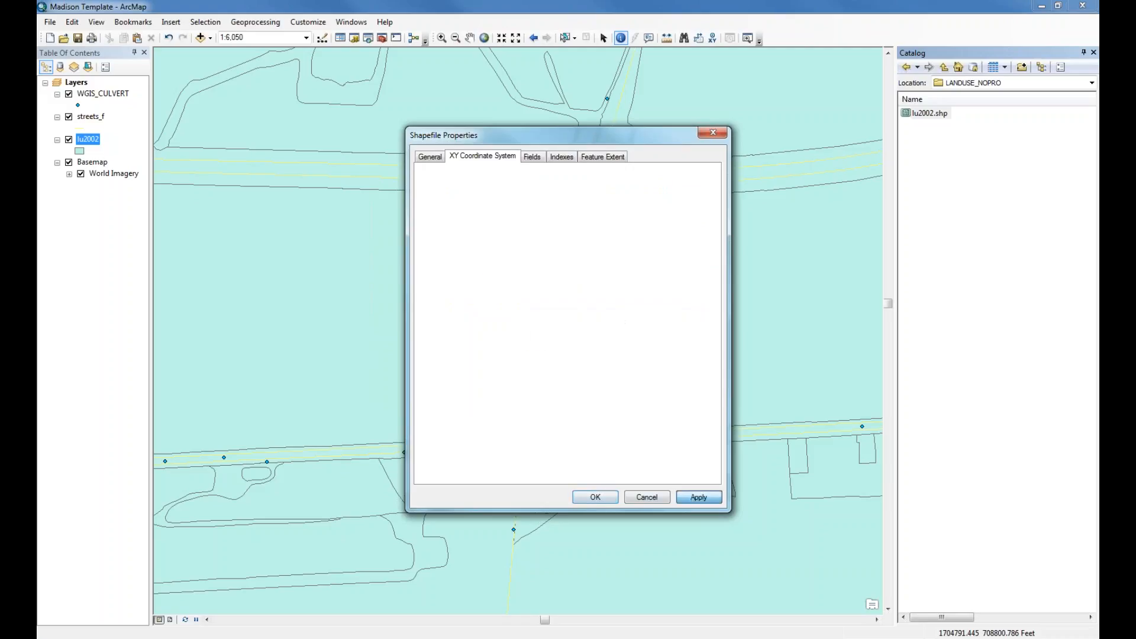
click(594, 496)
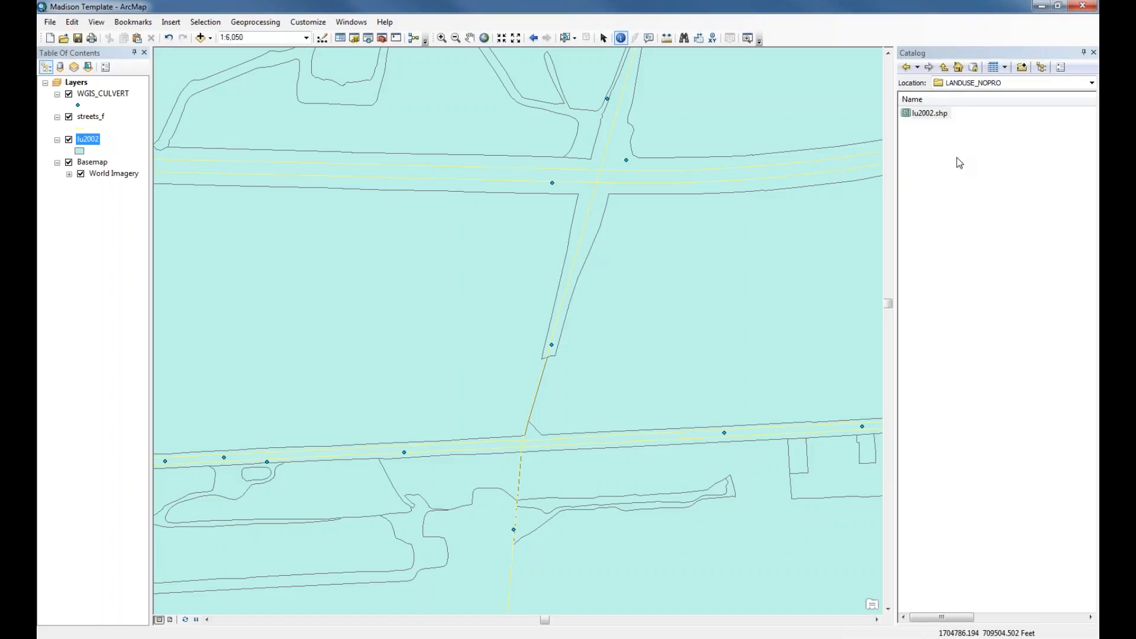
click(1093, 53)
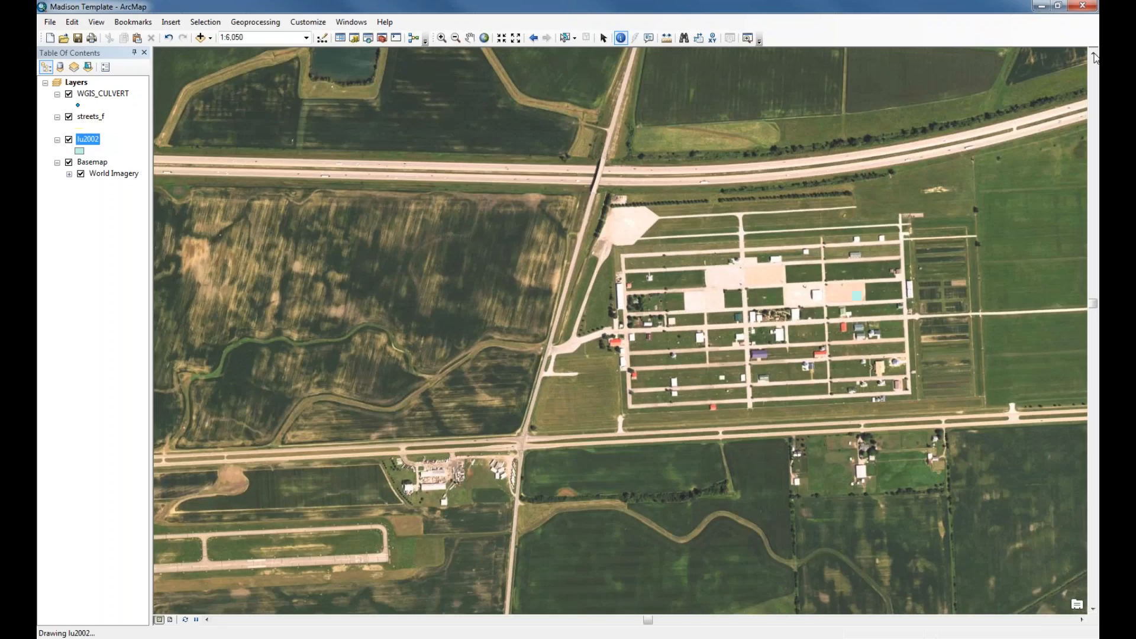
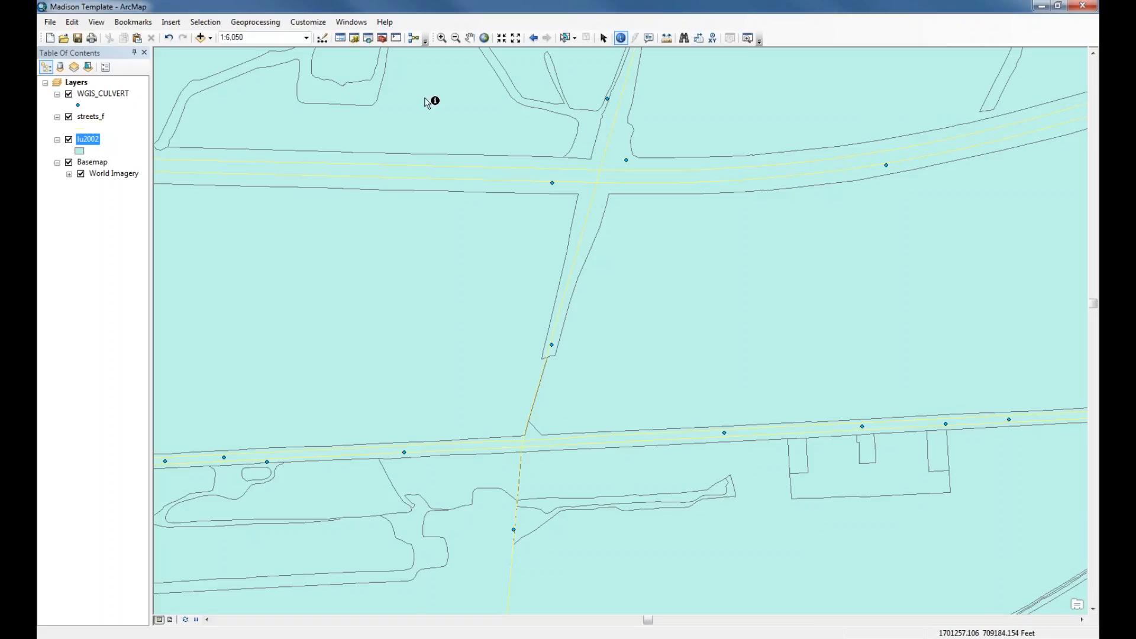
Step: Add the soilmu_a_oh097.shp shapefile from the spatial subfolder of OH097 in the SOILS folder
click(201, 38)
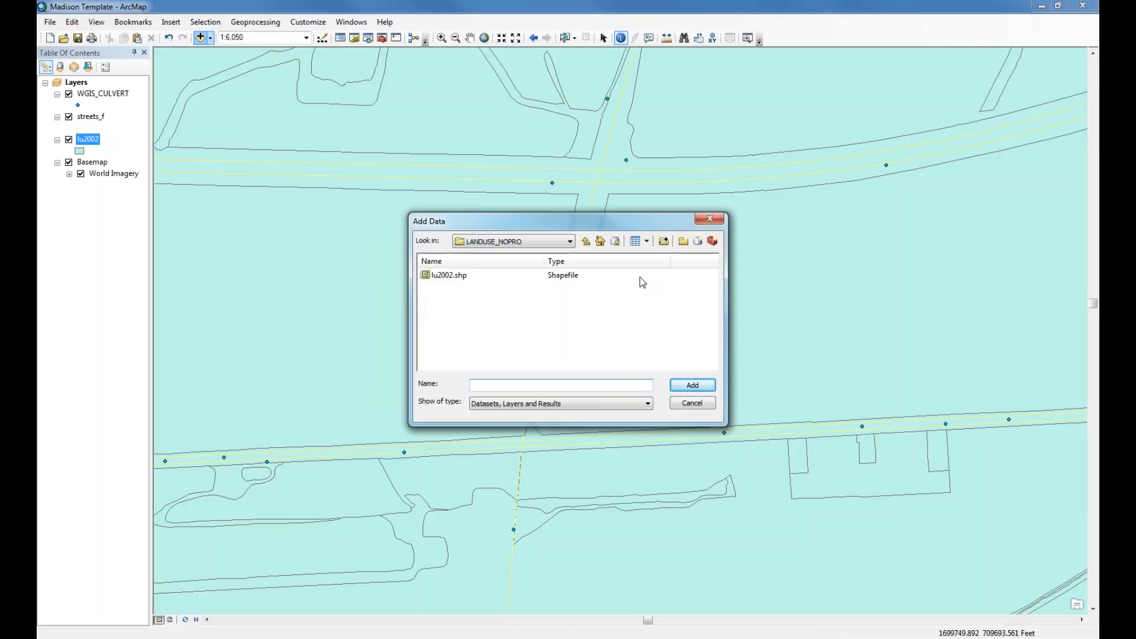
click(586, 240)
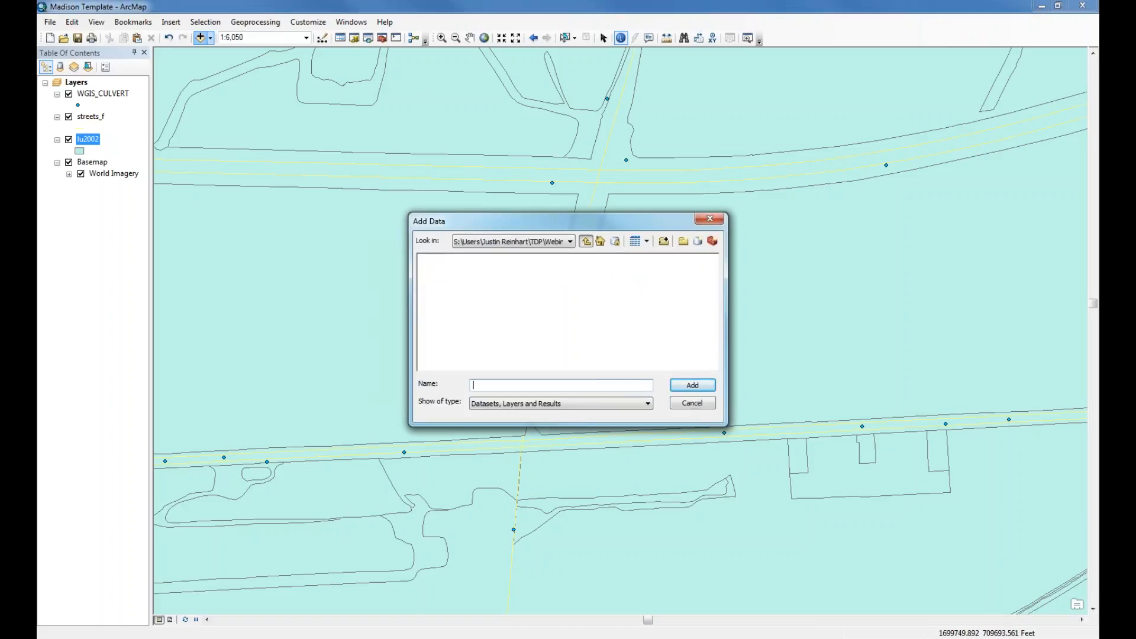
double_click(441, 323)
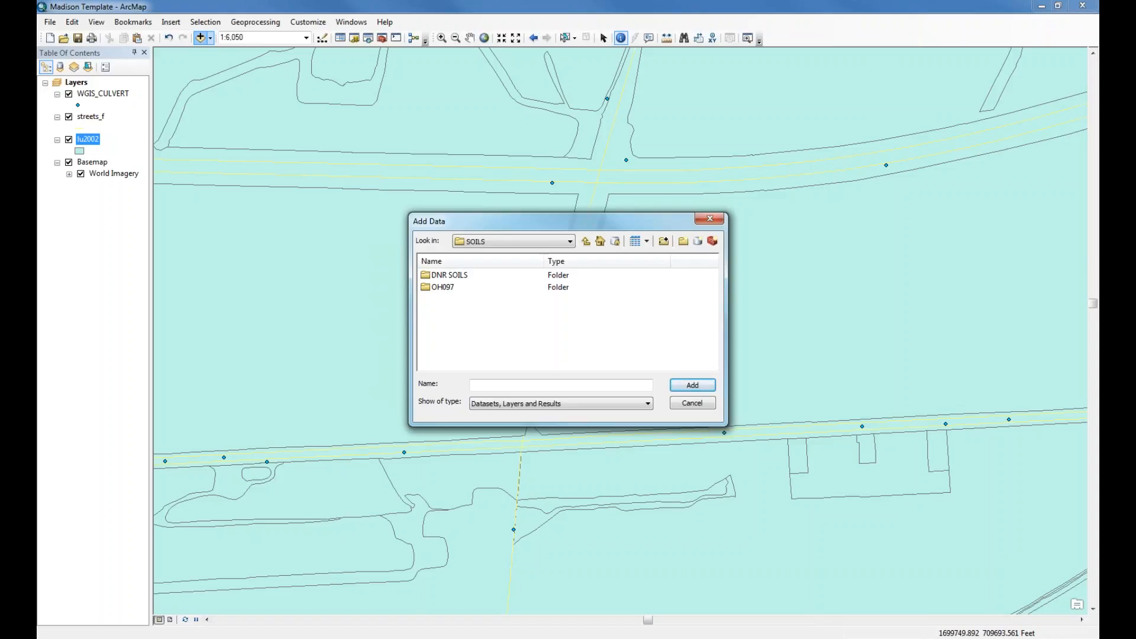
double_click(438, 288)
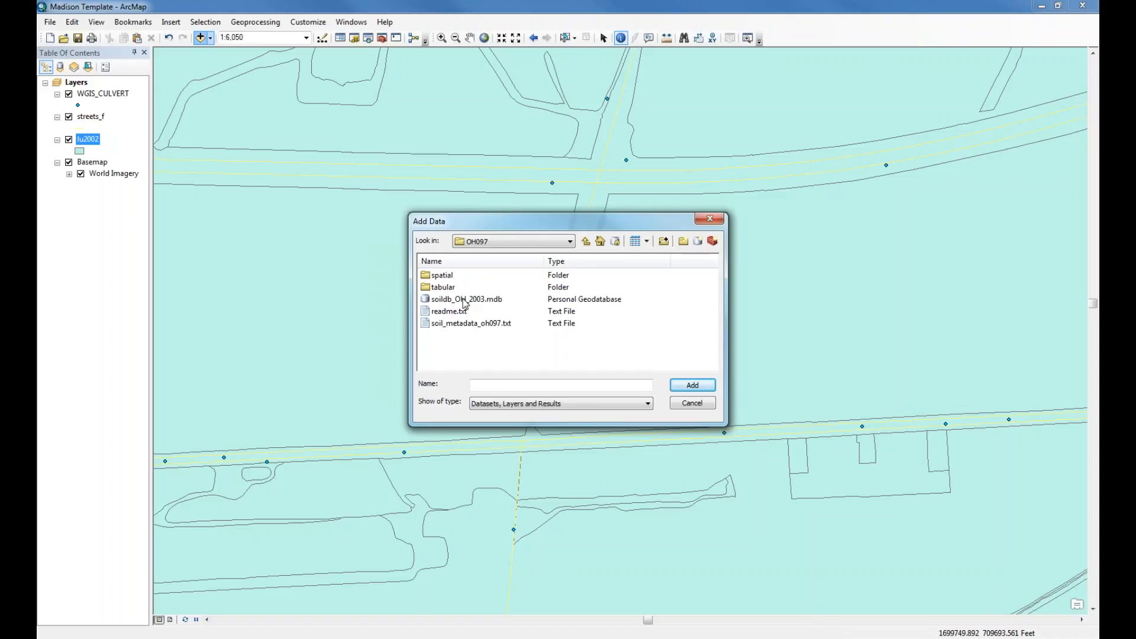
double_click(443, 276)
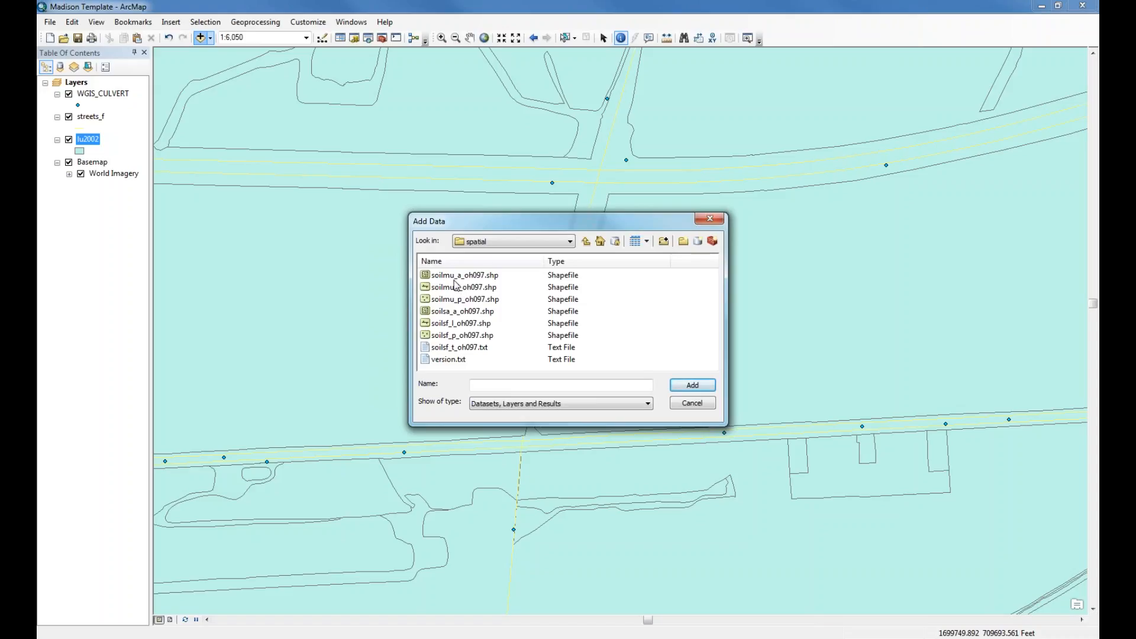
click(444, 278)
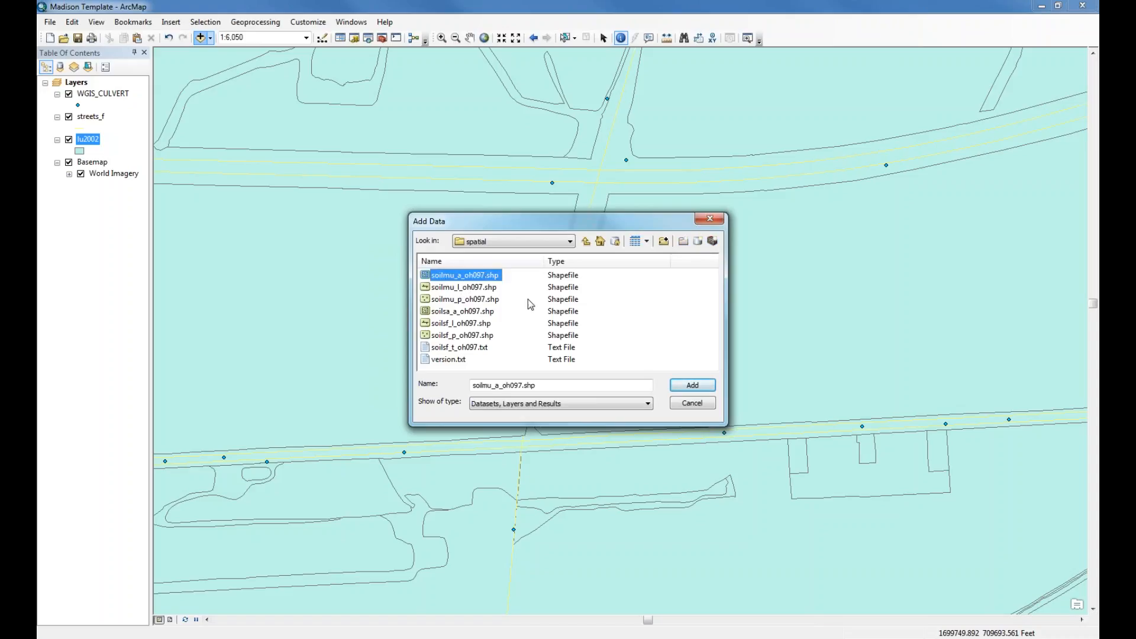
click(690, 389)
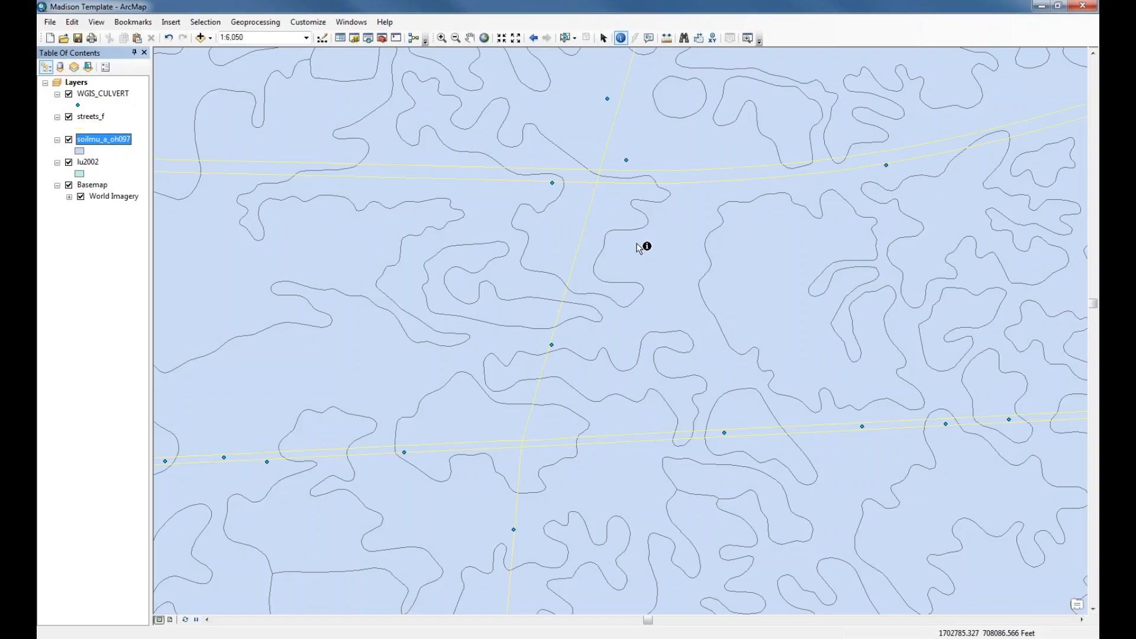
Step: Change the soilmu_a_oh097 layer's symbol to the Hollow style and apply it
right_click(94, 146)
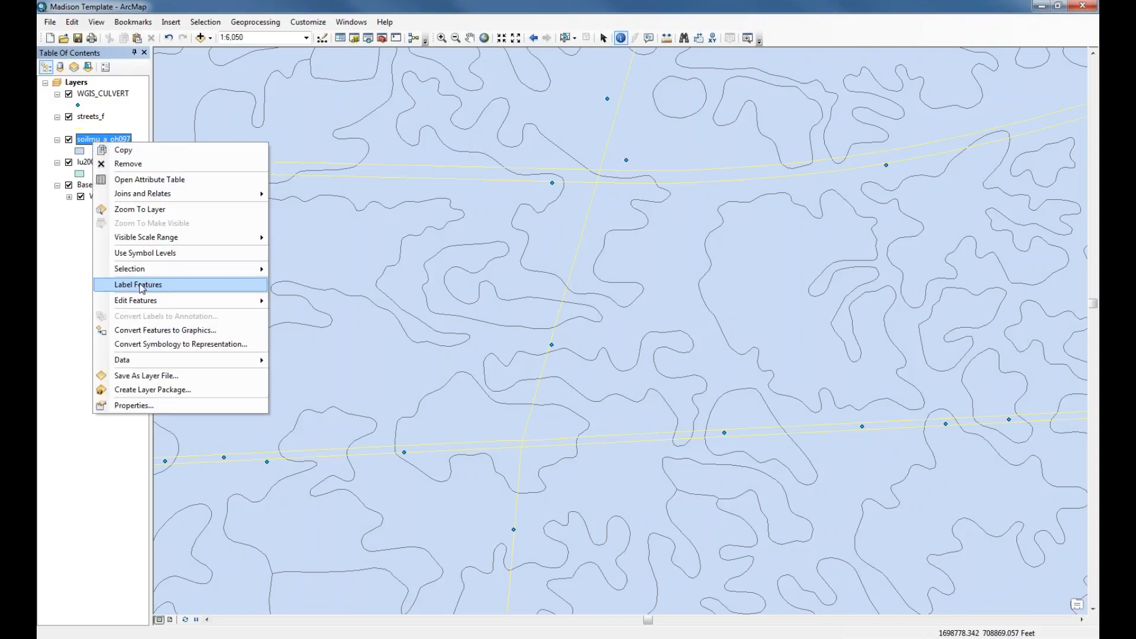
click(132, 405)
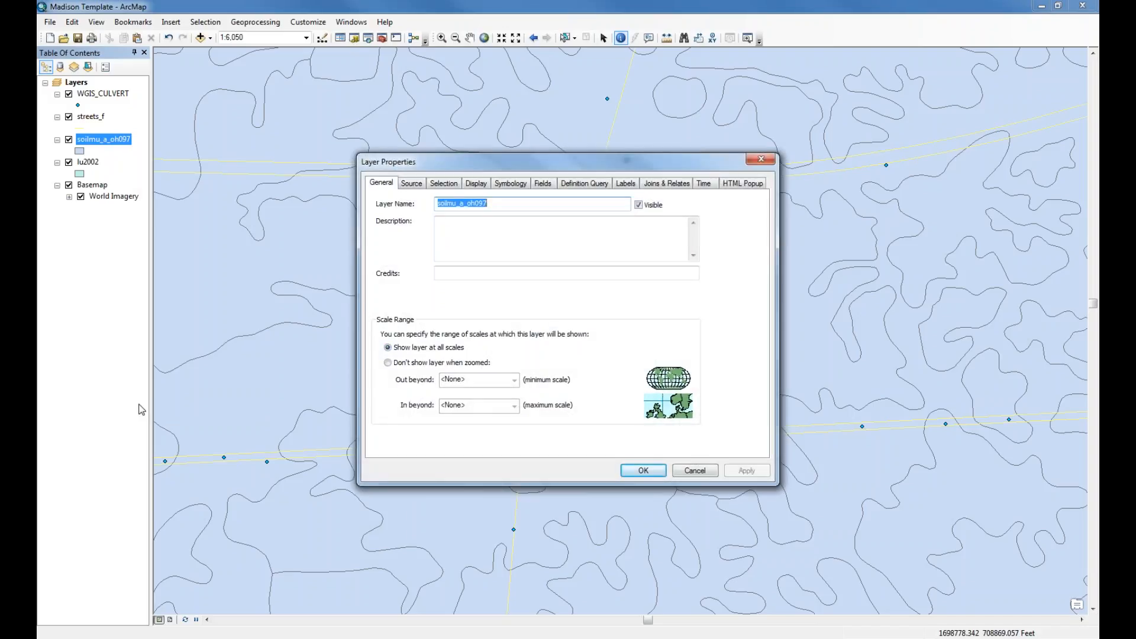
click(475, 184)
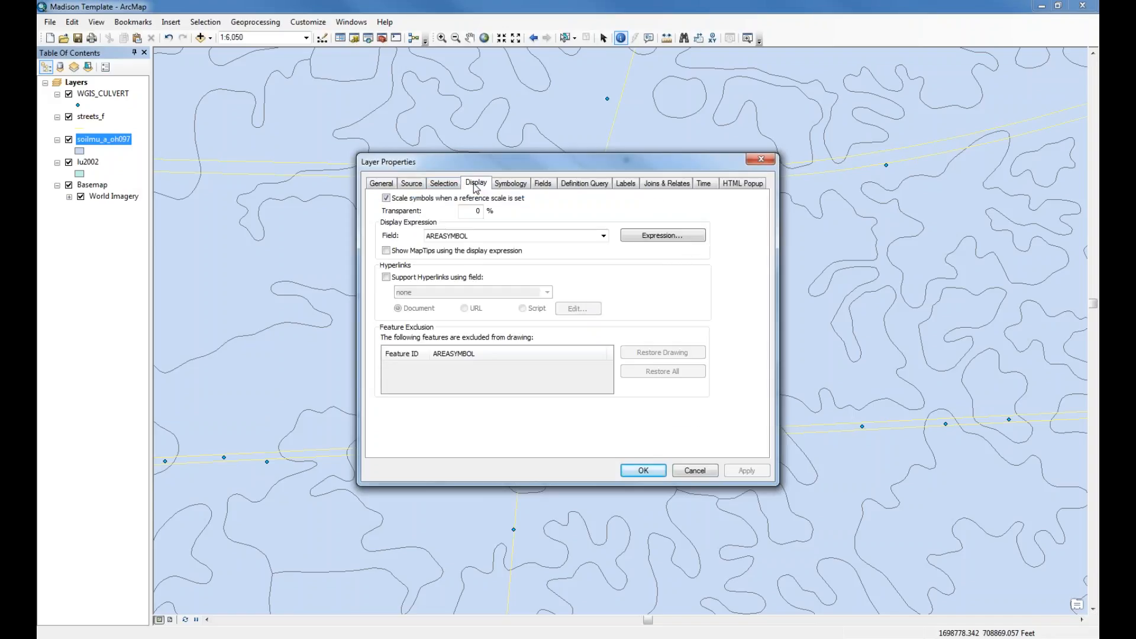
click(510, 184)
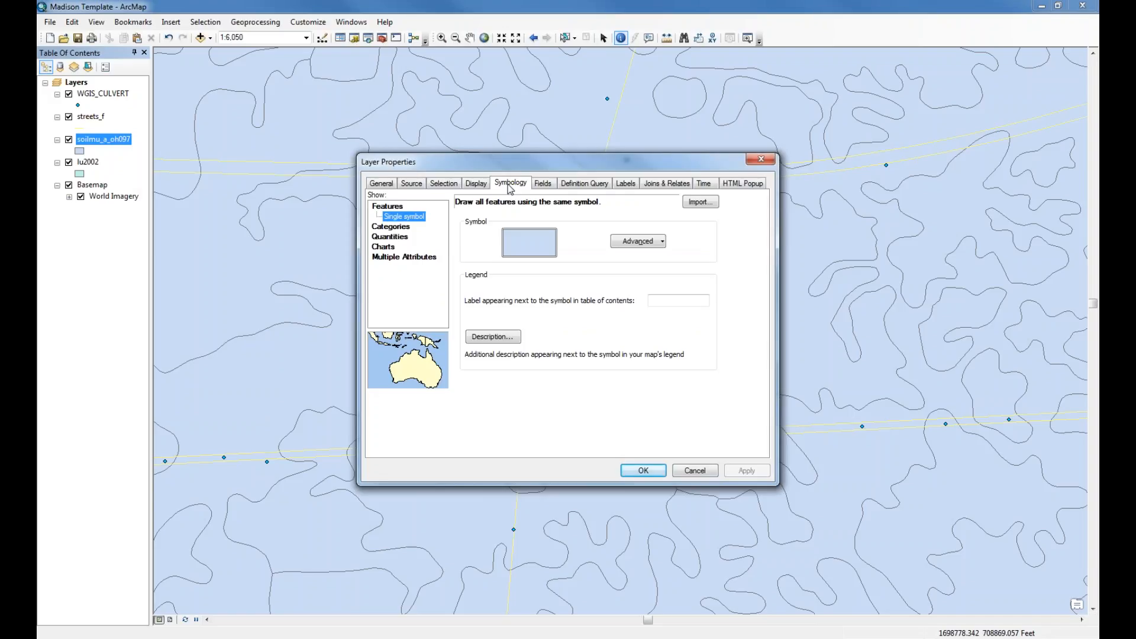
click(531, 247)
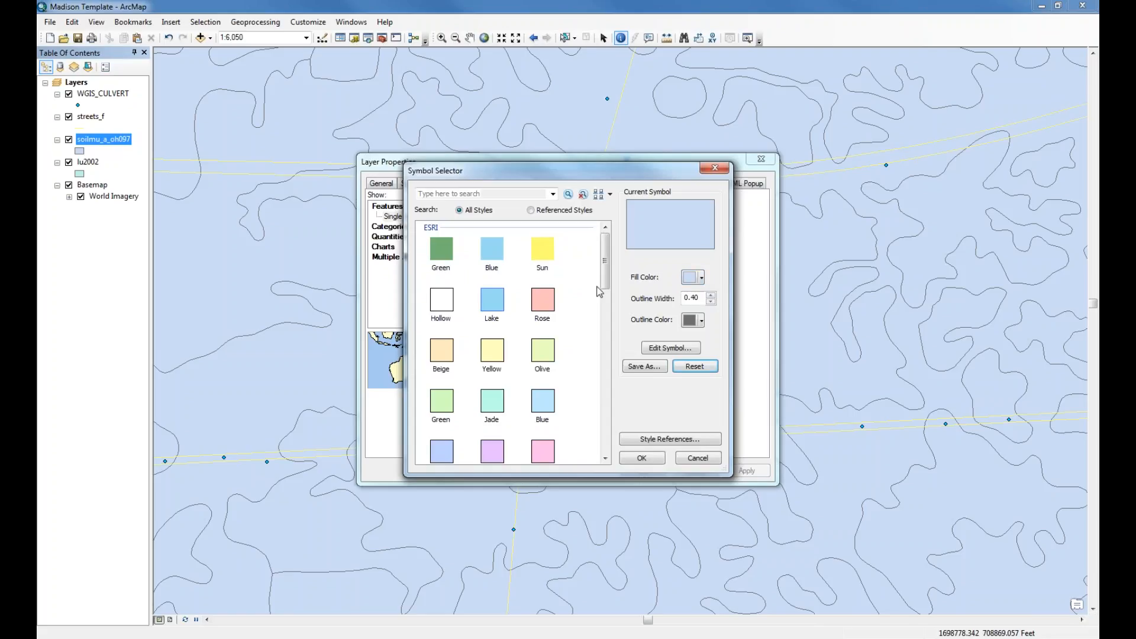
click(448, 307)
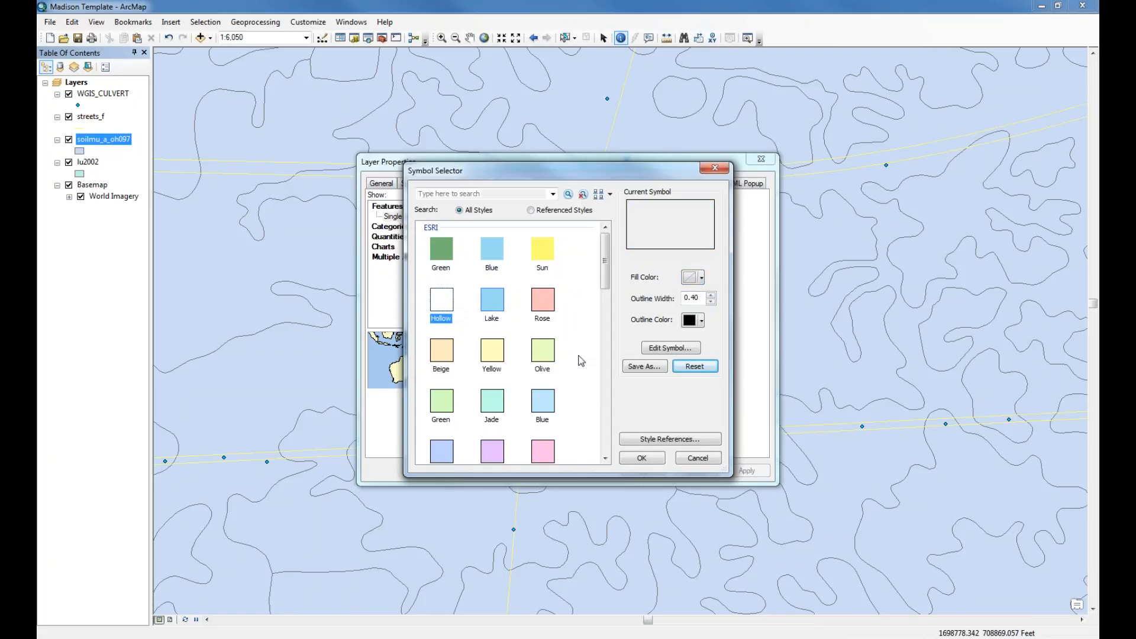
click(650, 459)
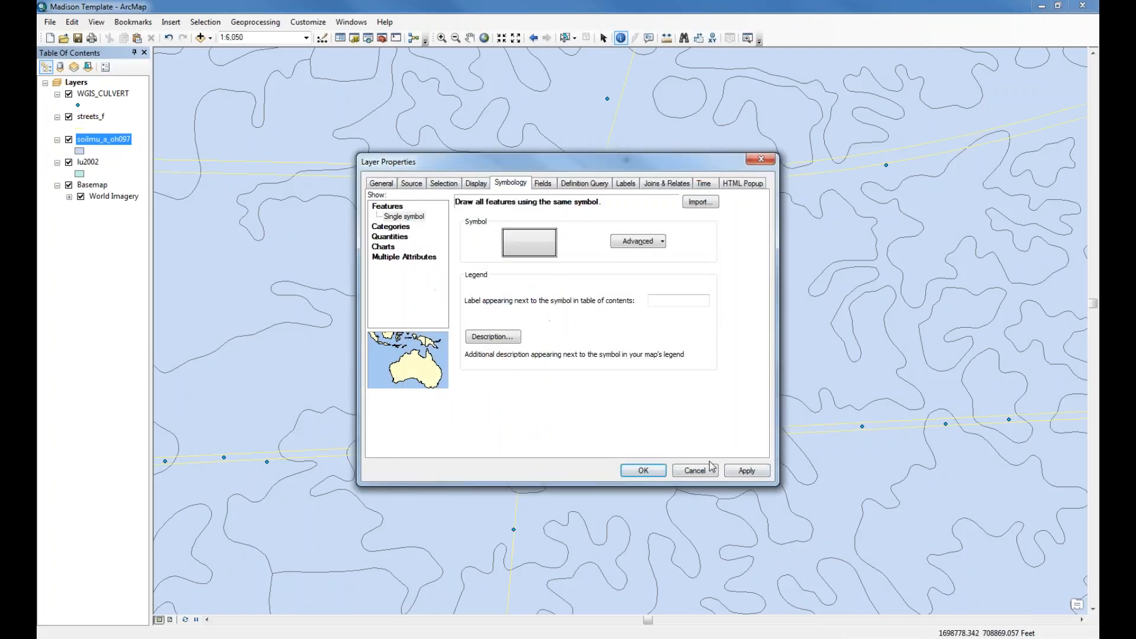
click(745, 470)
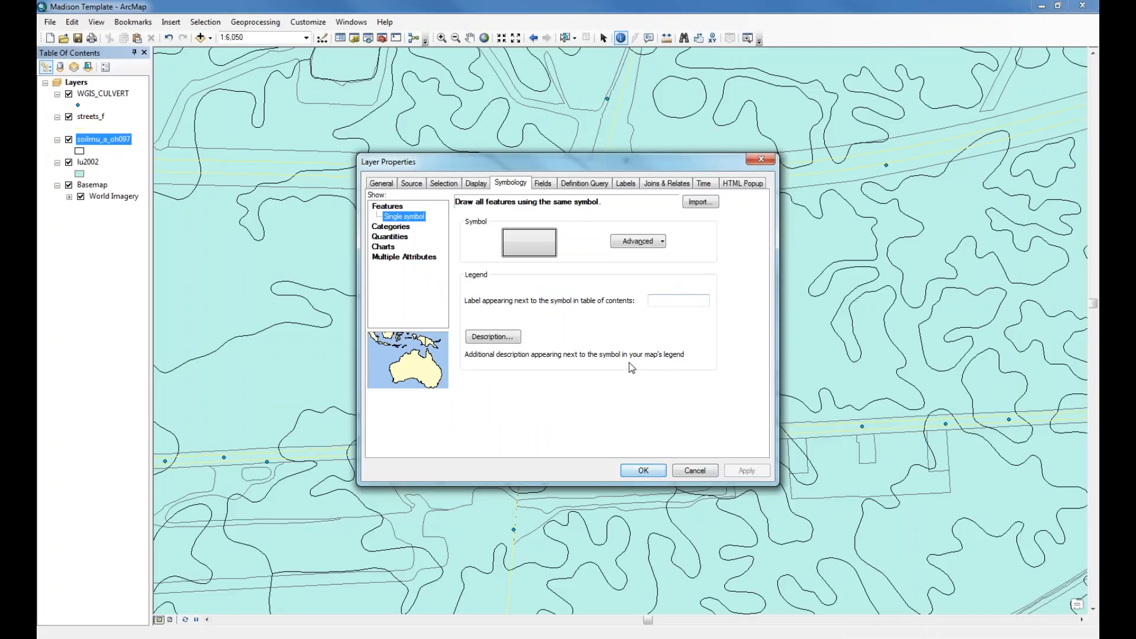
Step: Turn on labels for the soilmu_a_oh097 layer using the MUSYM field, then apply and close its properties
click(626, 186)
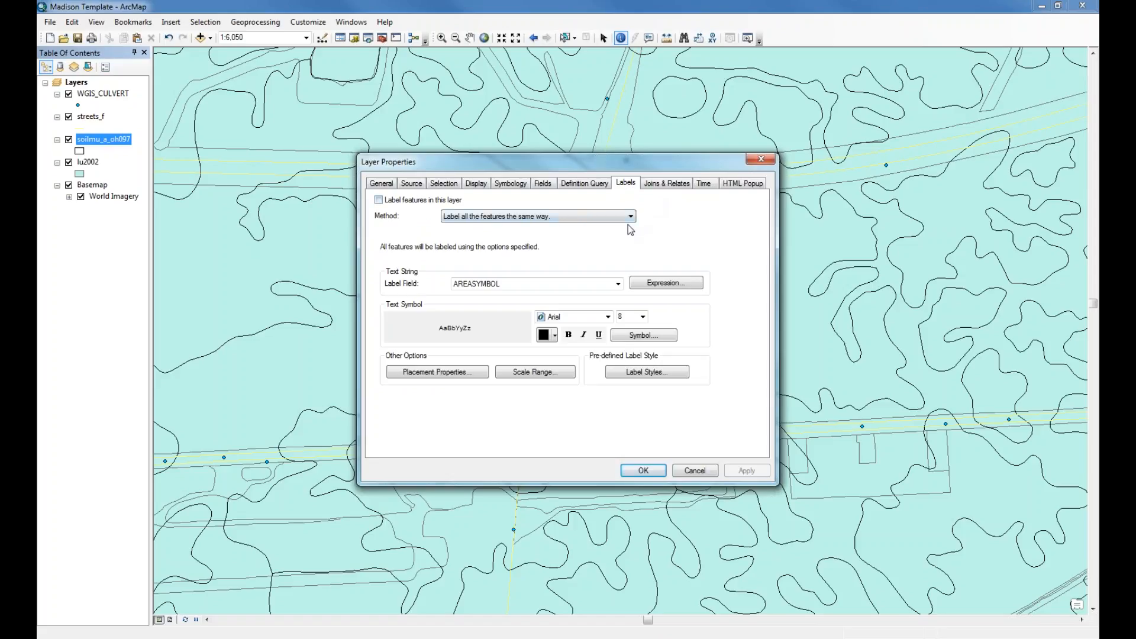
click(379, 201)
click(618, 285)
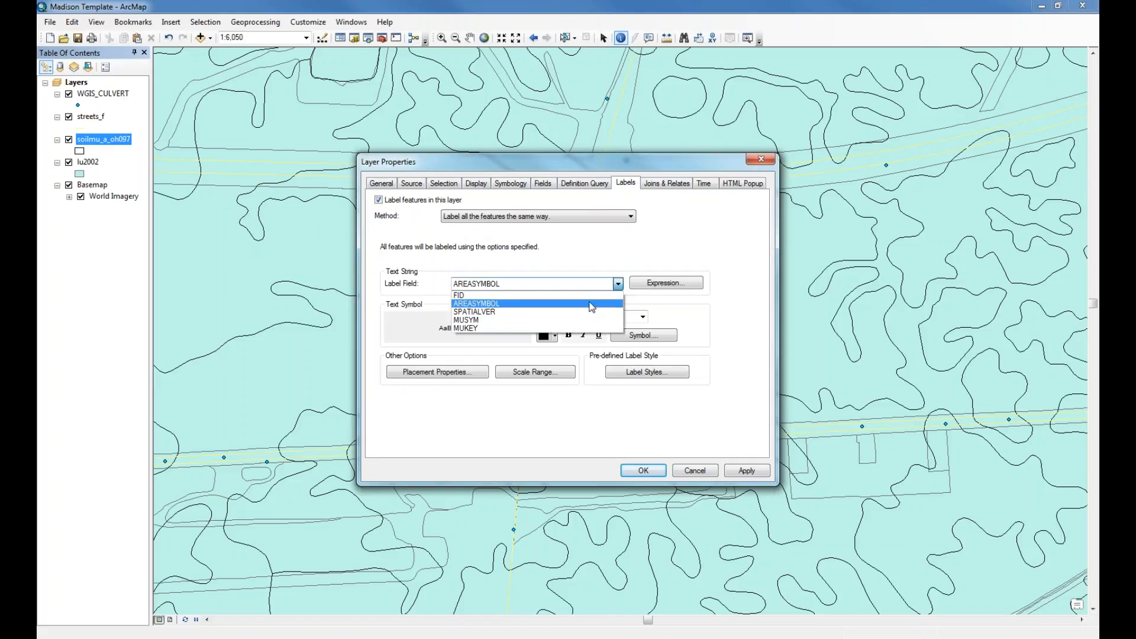
click(529, 321)
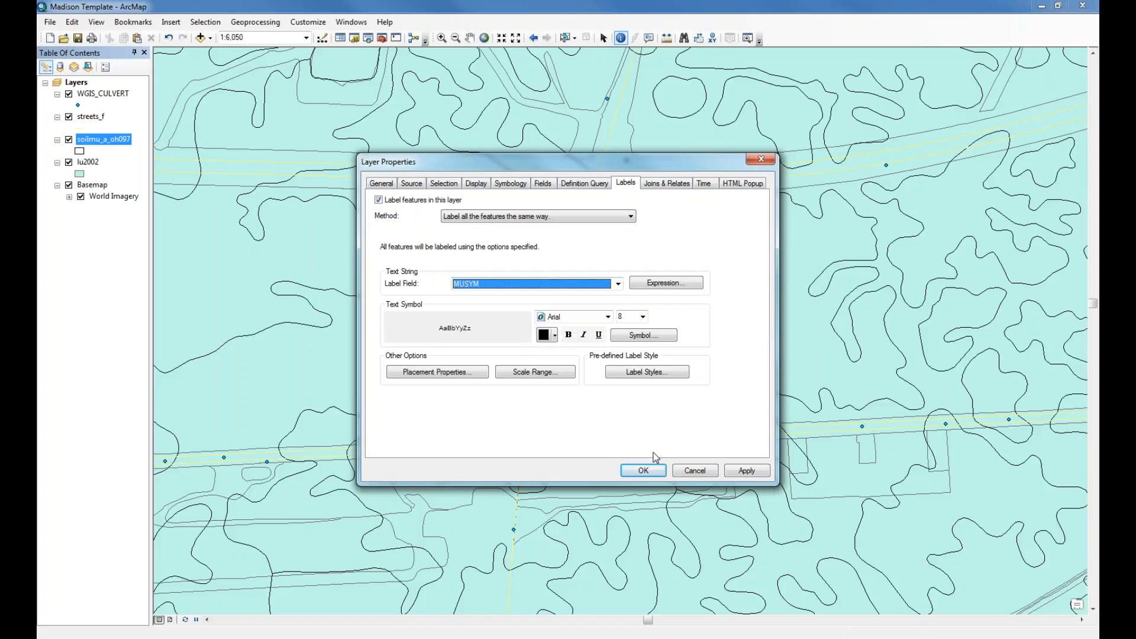
click(745, 473)
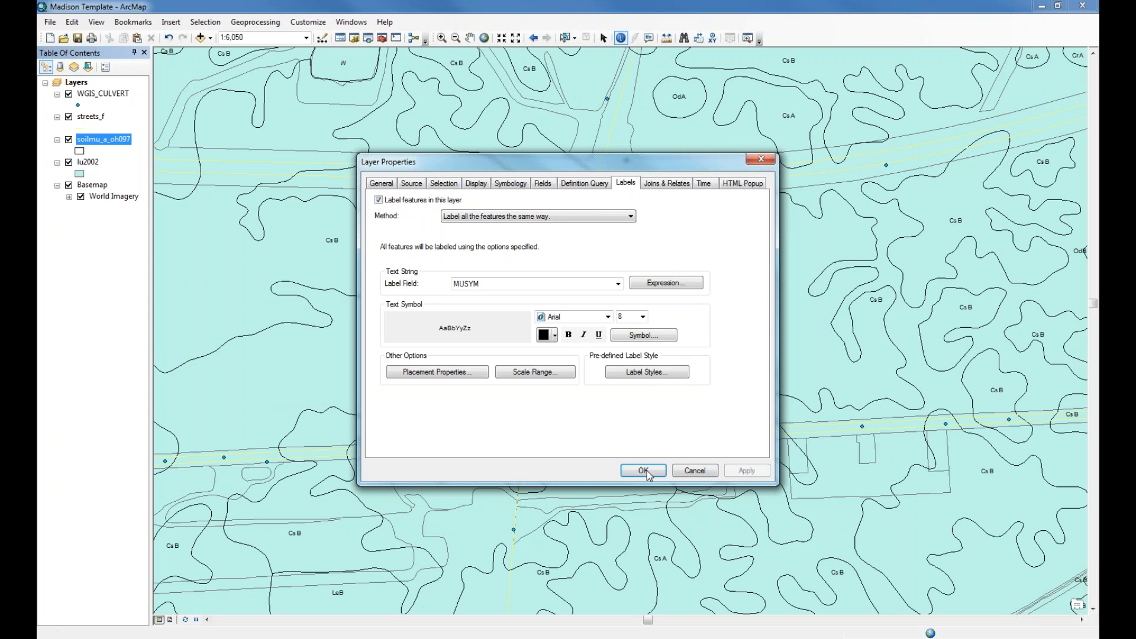
click(643, 471)
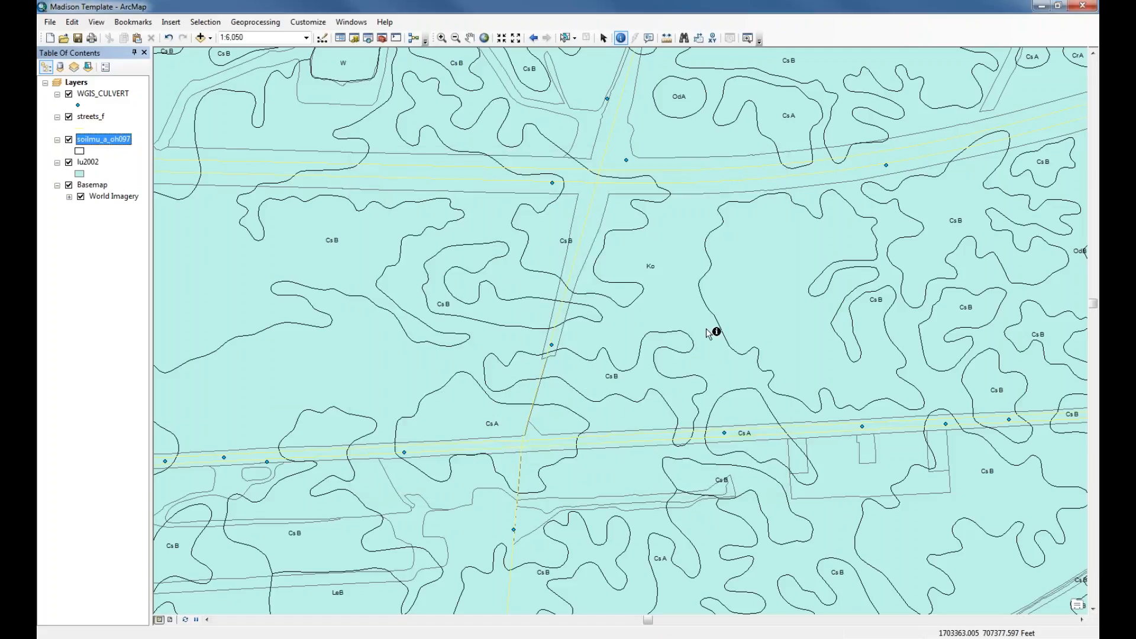
Step: Hide the lu2002 layer and set the soilmu_a_oh097 label text color to white
click(69, 163)
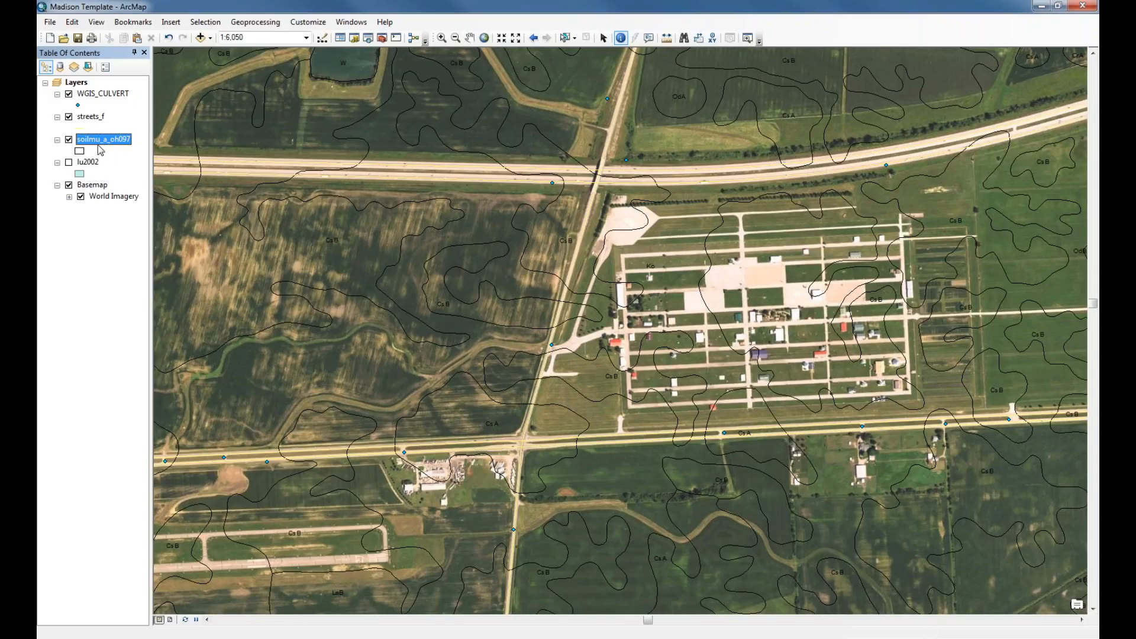
right_click(101, 141)
click(173, 406)
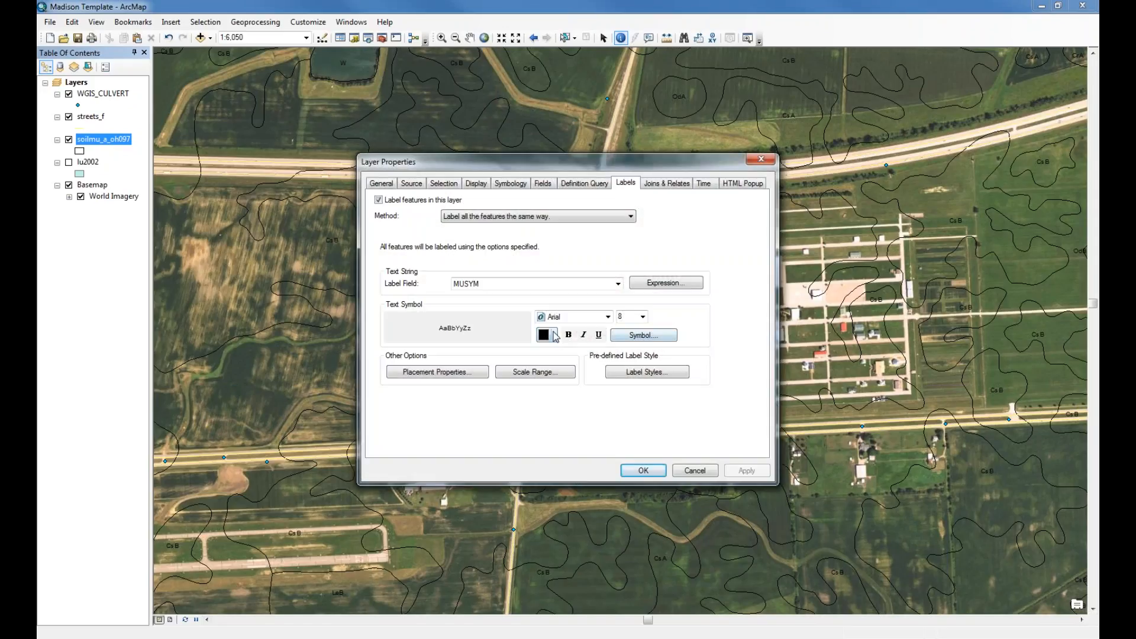
click(554, 335)
click(542, 368)
Step: Set the soilmu_a_oh097 polygon outline color to yellow, apply the changes and close the layer properties
click(510, 183)
click(540, 247)
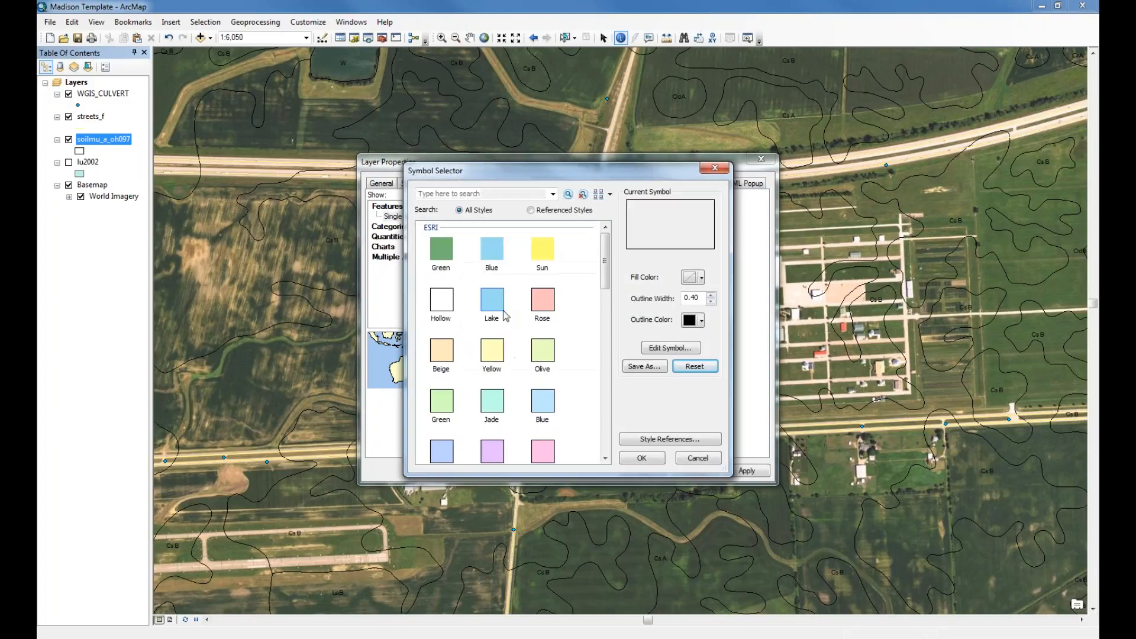
click(702, 320)
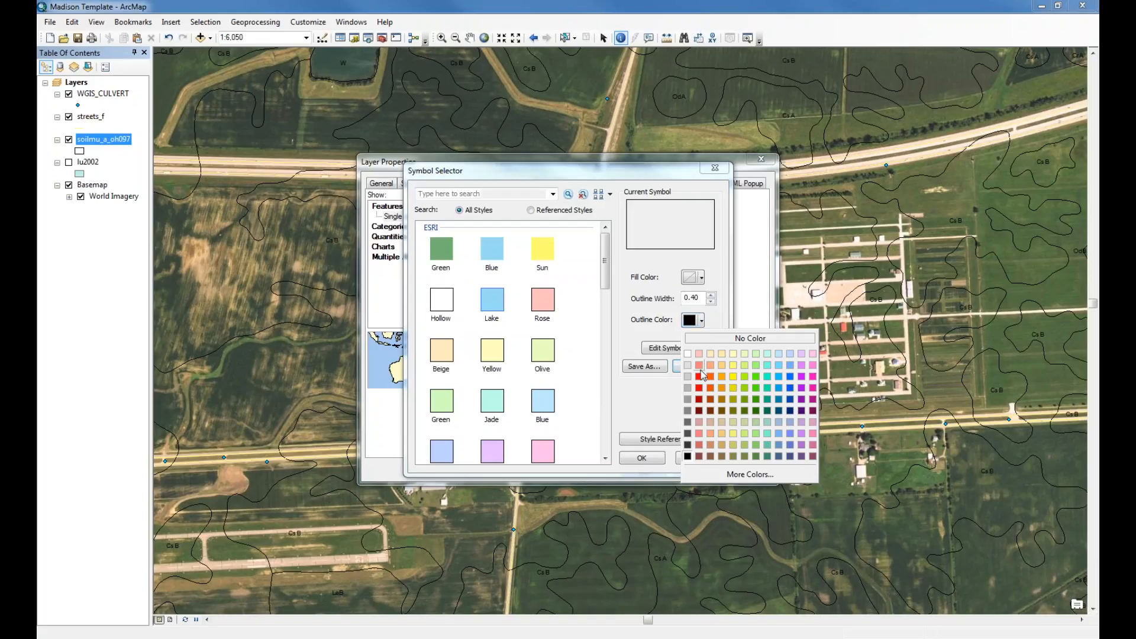
click(733, 370)
click(641, 457)
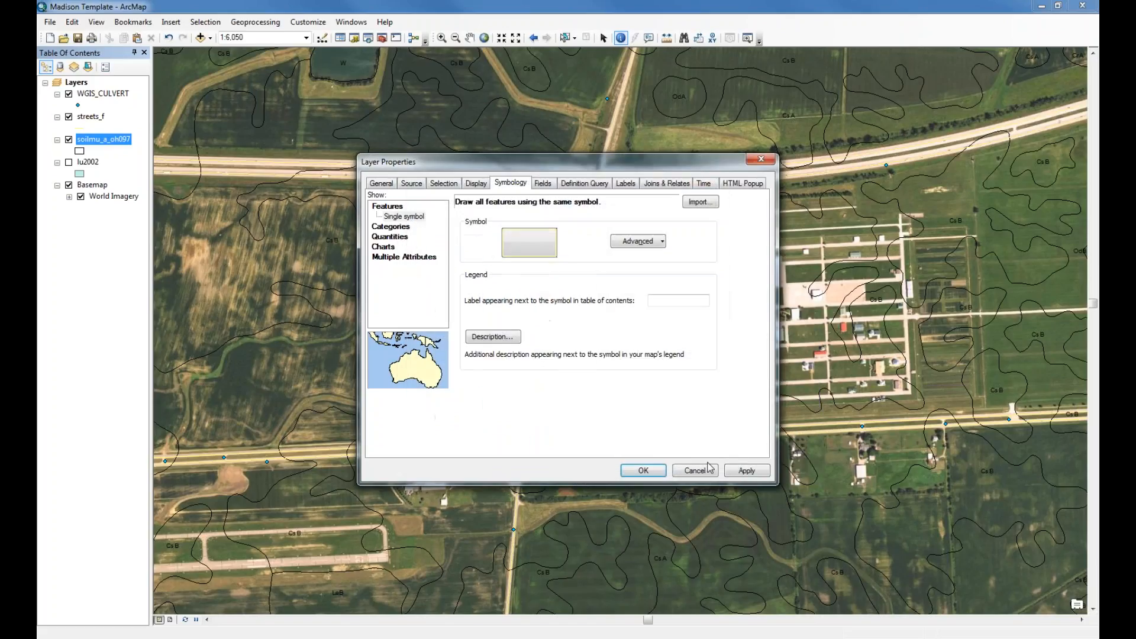
click(744, 471)
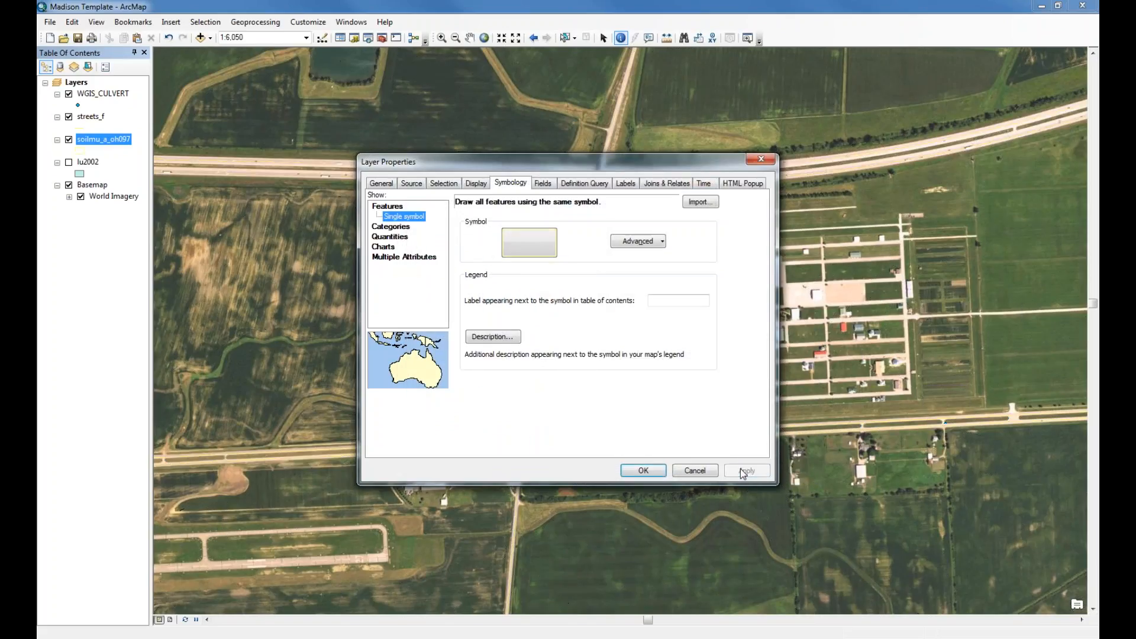
click(643, 471)
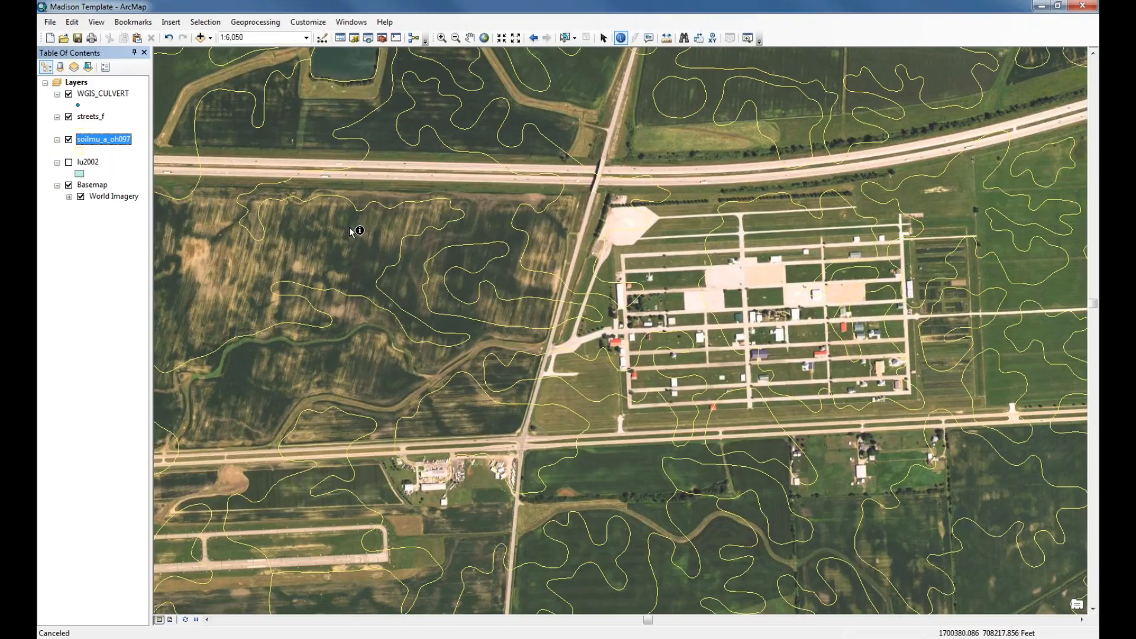
Step: Identify a soil polygon's attributes, close the results, and reorder soilmu_a_oh097 to sit between lu2002 and Basemap
click(468, 253)
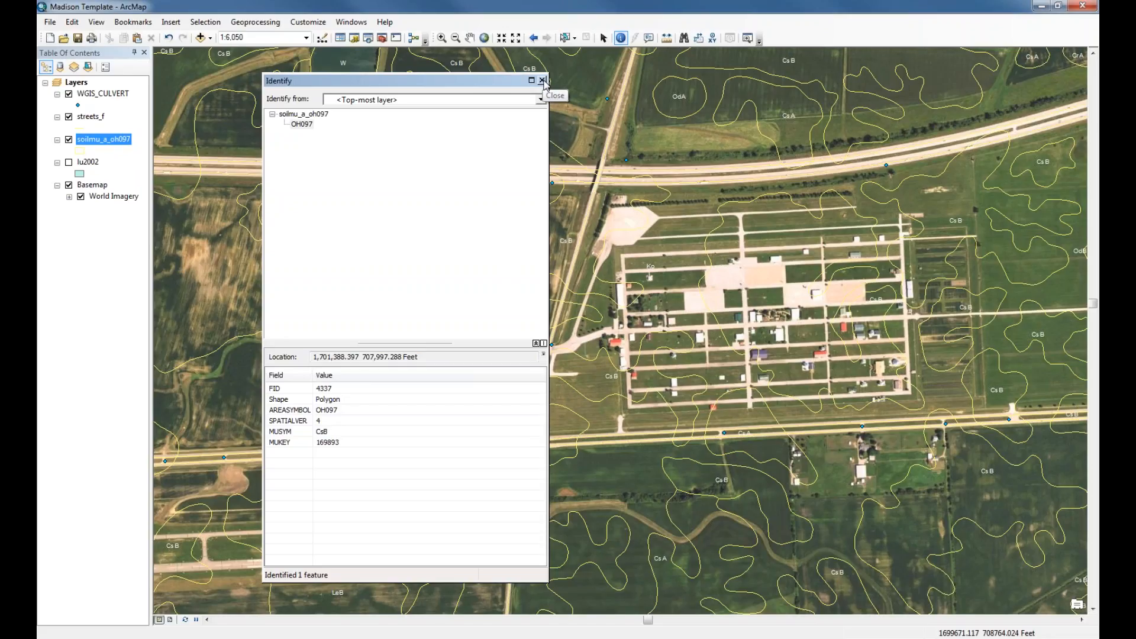
click(542, 81)
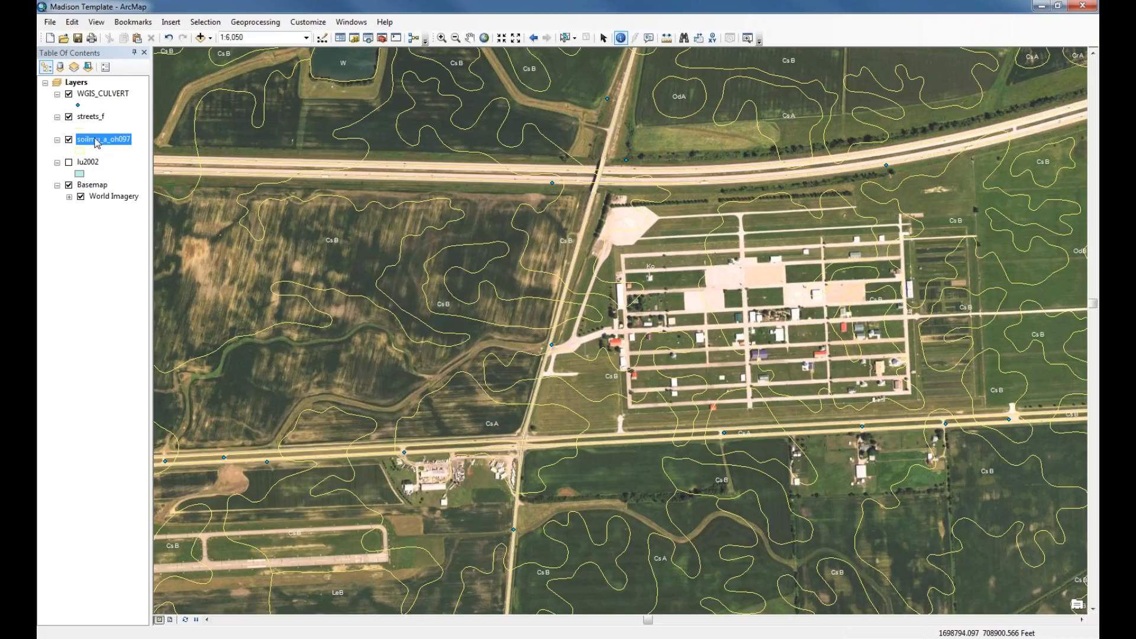
drag(96, 143, 64, 203)
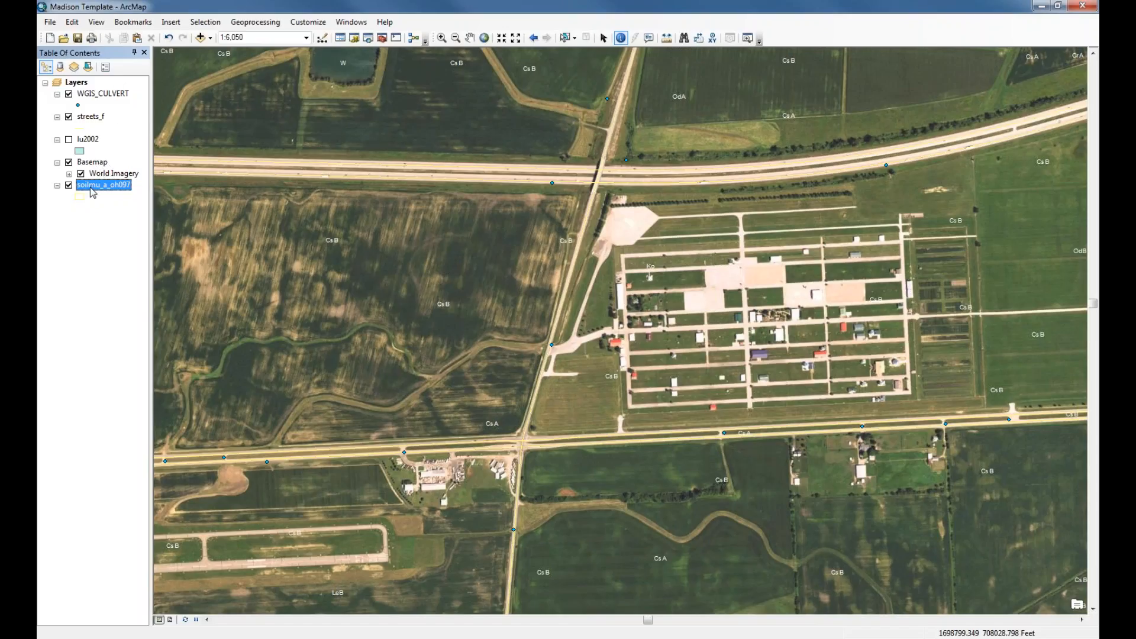
drag(92, 186, 83, 167)
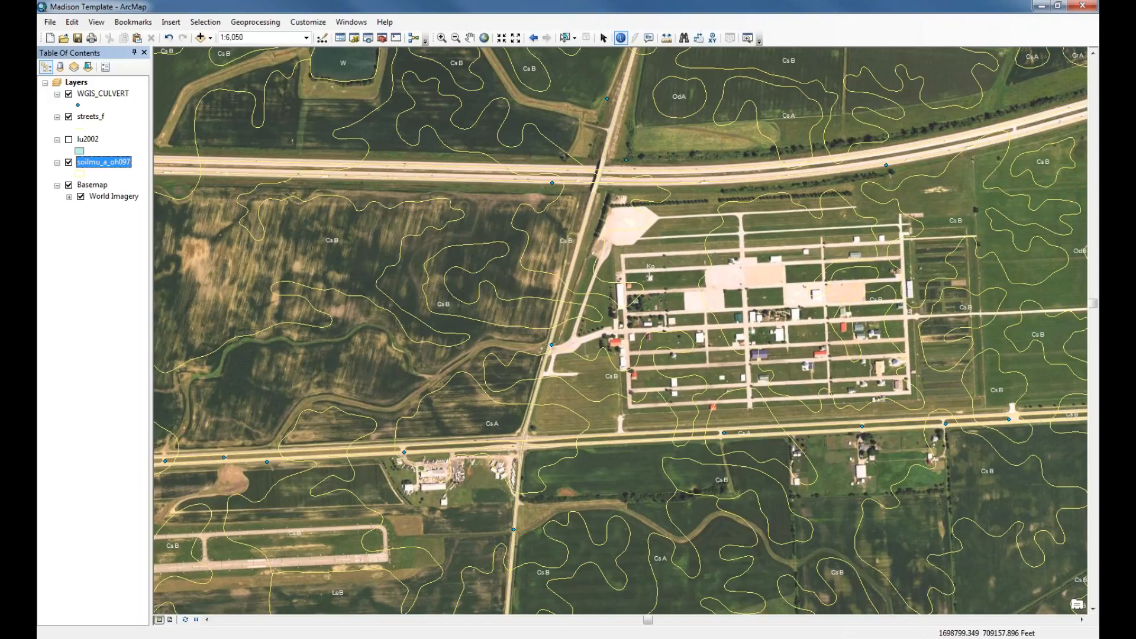
Step: Label the streets_f layer with the ST_NAME field in bold 14-point Arial and apply it
right_click(90, 118)
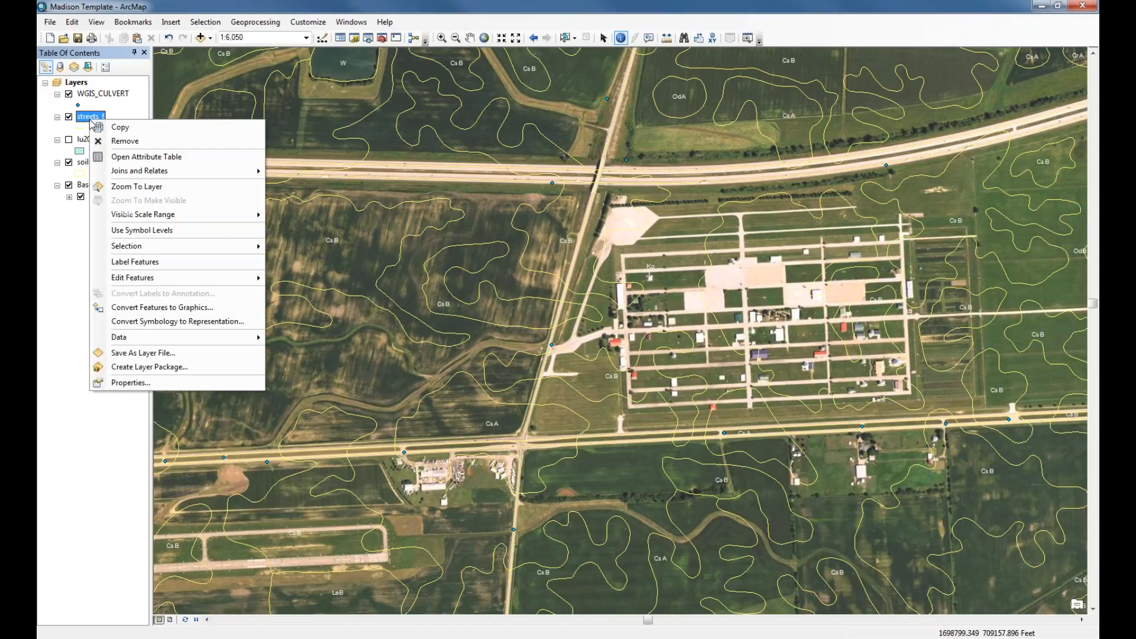
click(129, 382)
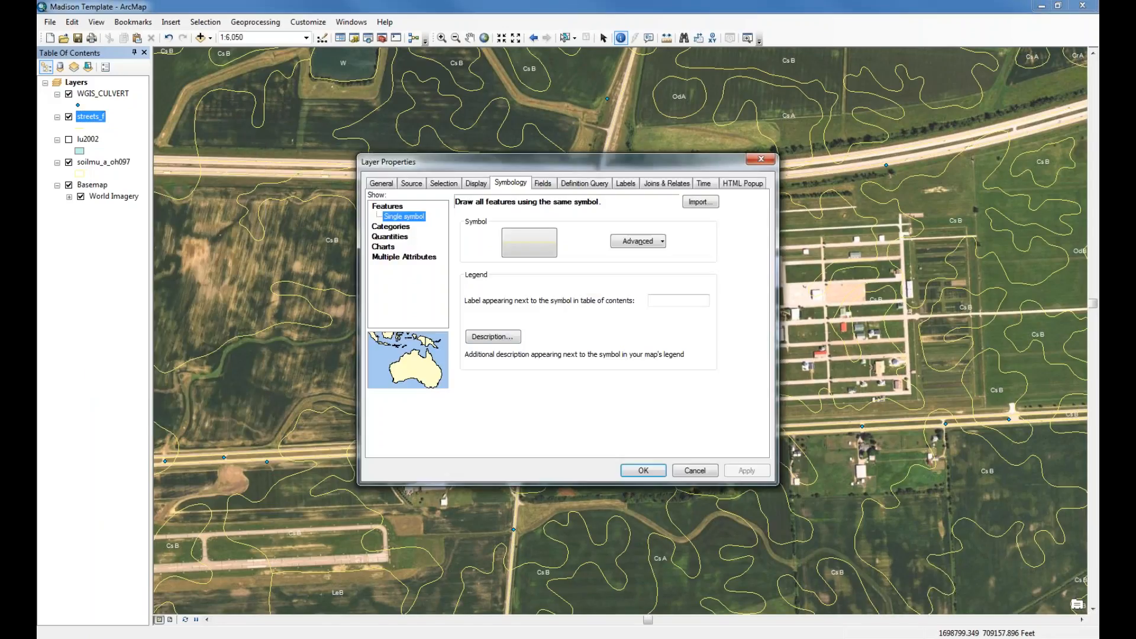
click(624, 184)
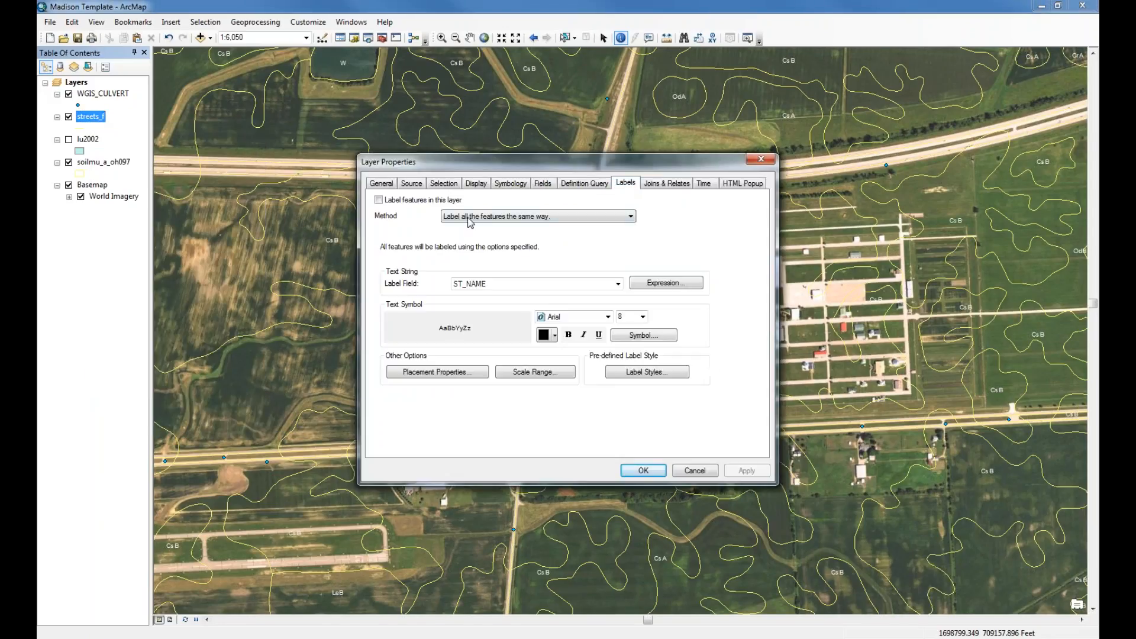
click(379, 200)
click(643, 316)
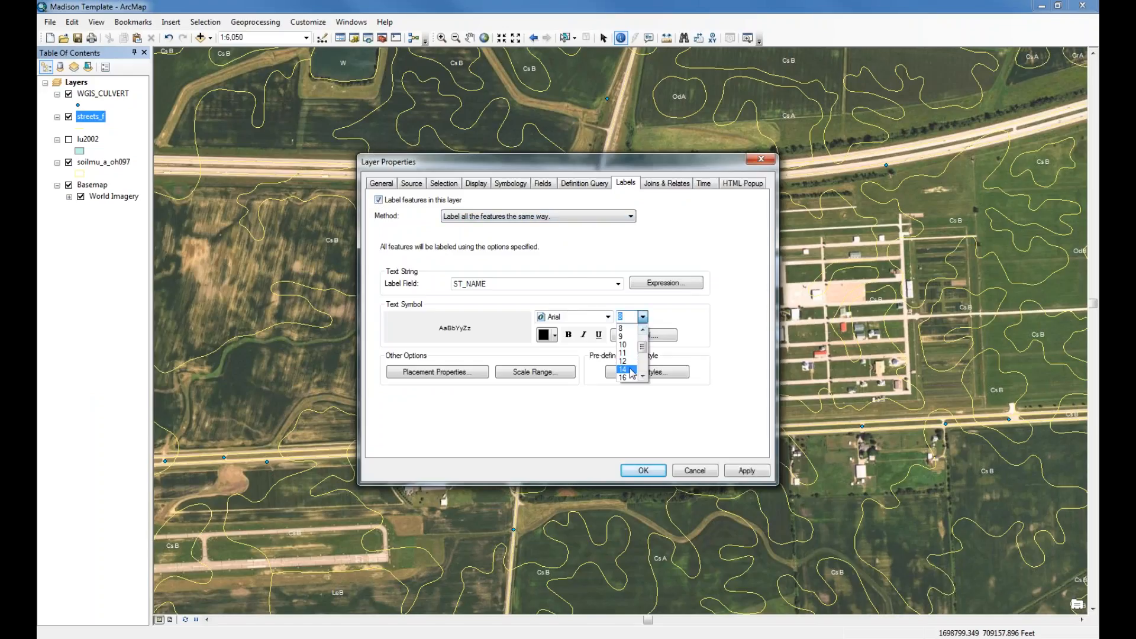
click(627, 374)
click(568, 335)
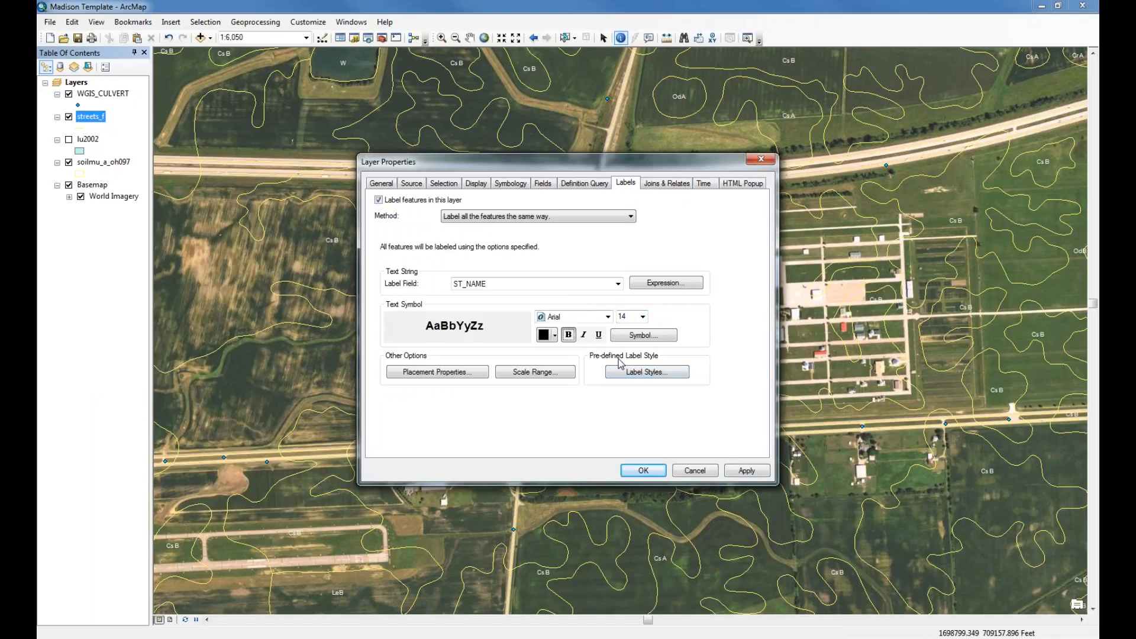
click(753, 471)
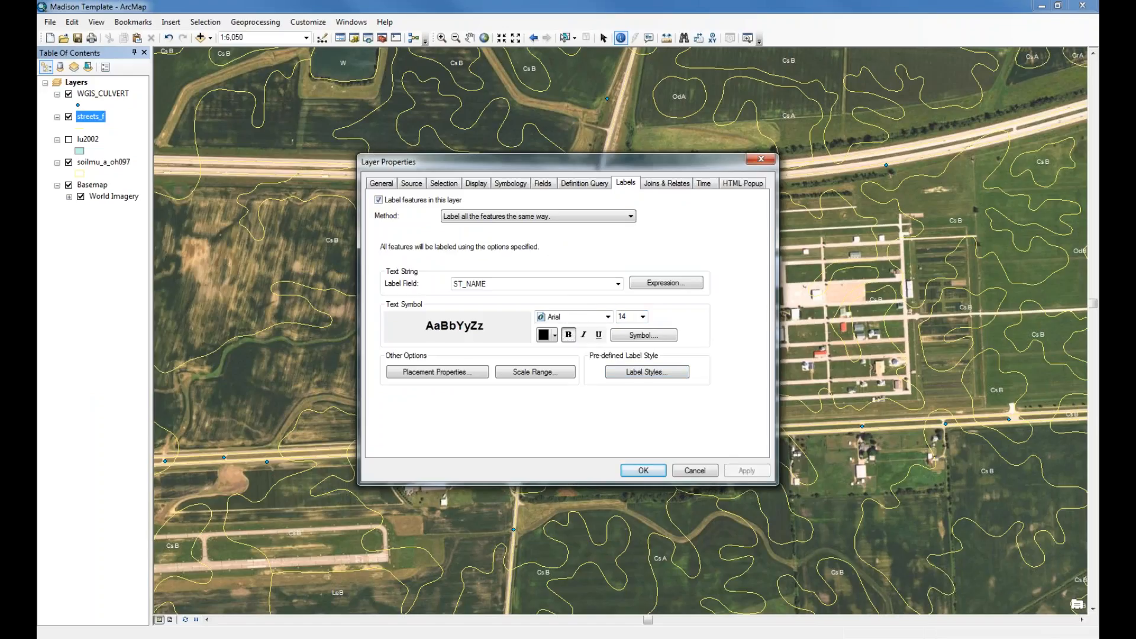
Step: Set the streets_f line symbol to No Color, close its properties, and hide the WGIS_CULVERT layer
click(510, 183)
click(537, 250)
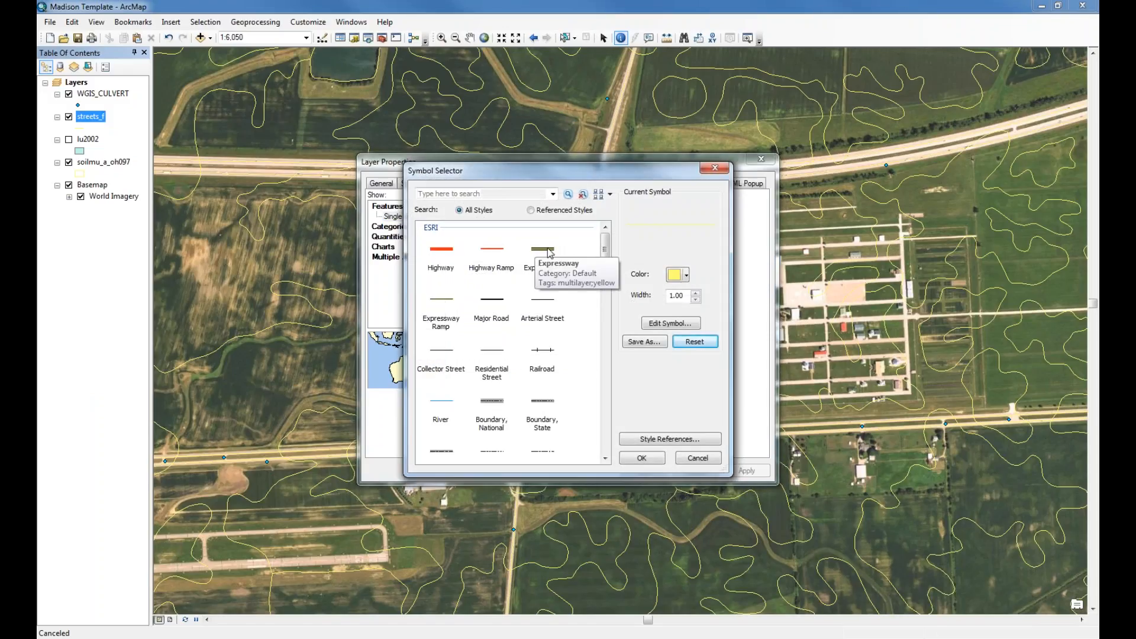
click(686, 277)
click(691, 292)
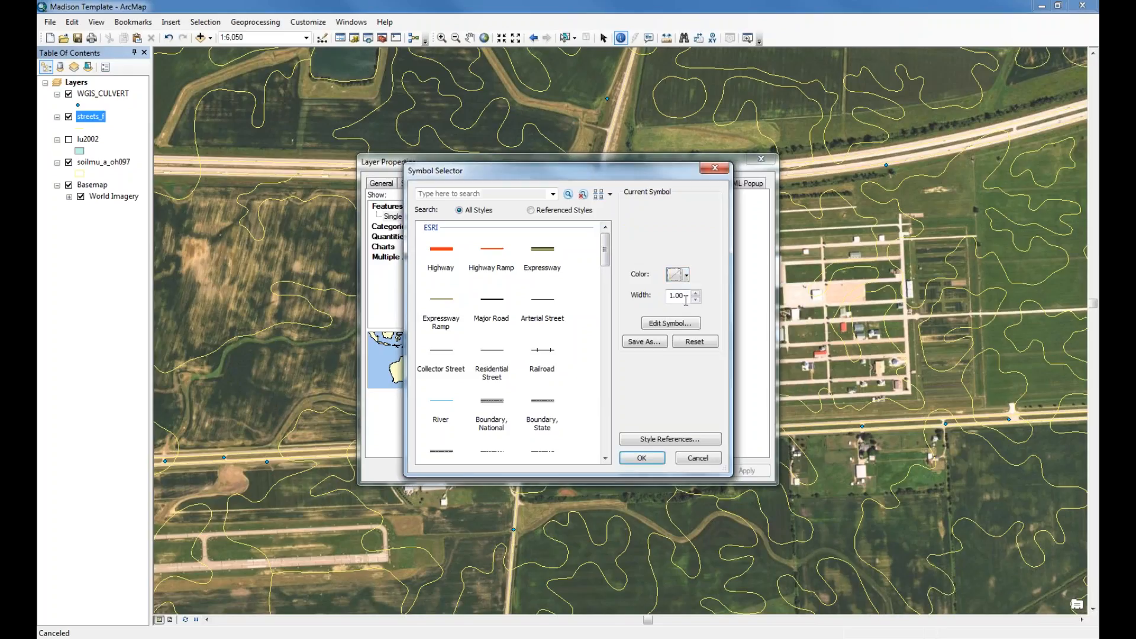
click(642, 458)
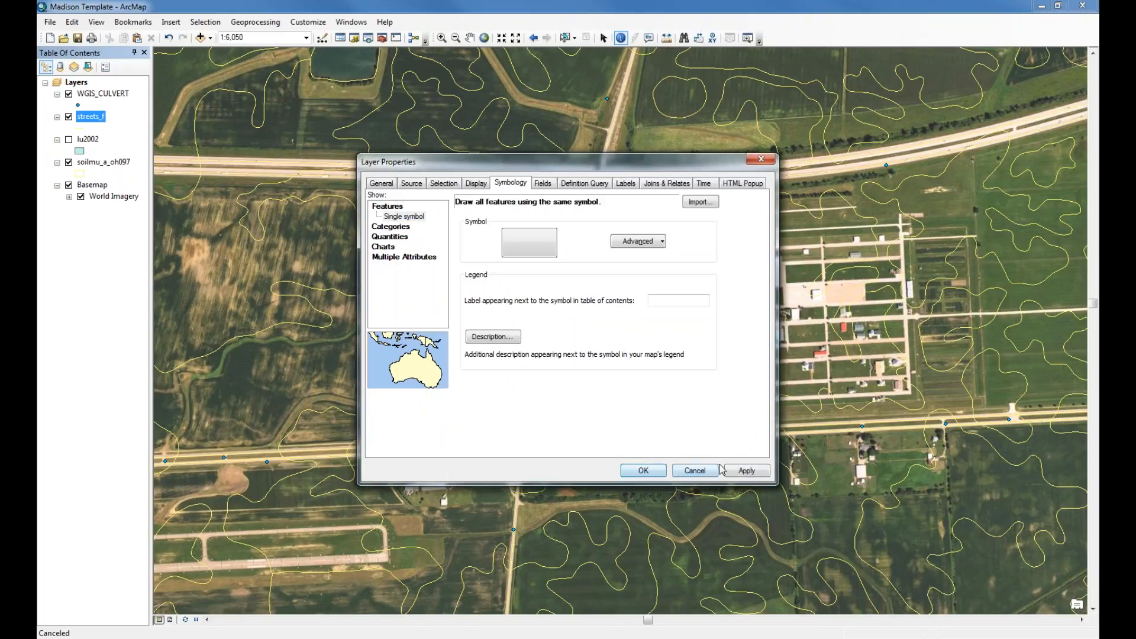
click(725, 473)
click(643, 471)
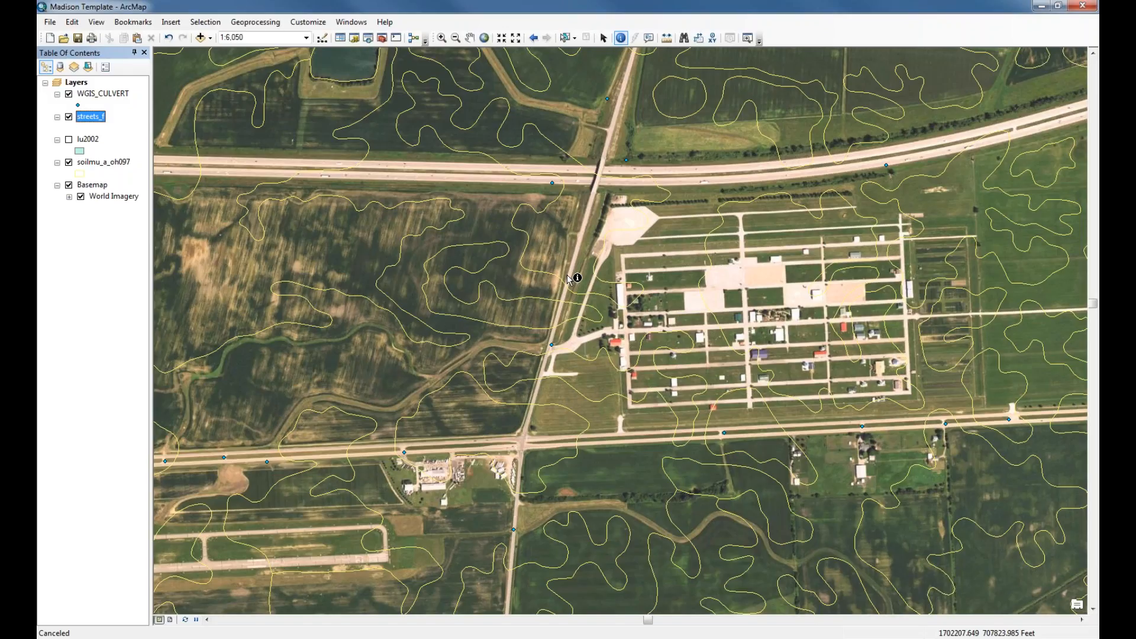
click(69, 94)
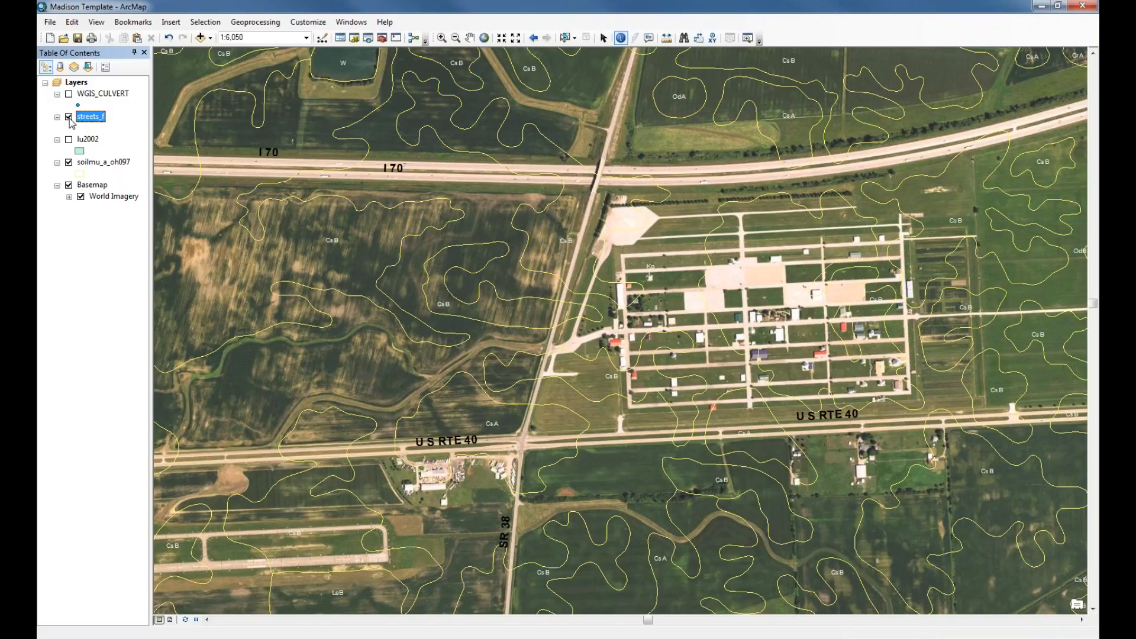
Step: Add the s1700705 raster dataset from the East folder inside DEM GRID to the map
click(200, 38)
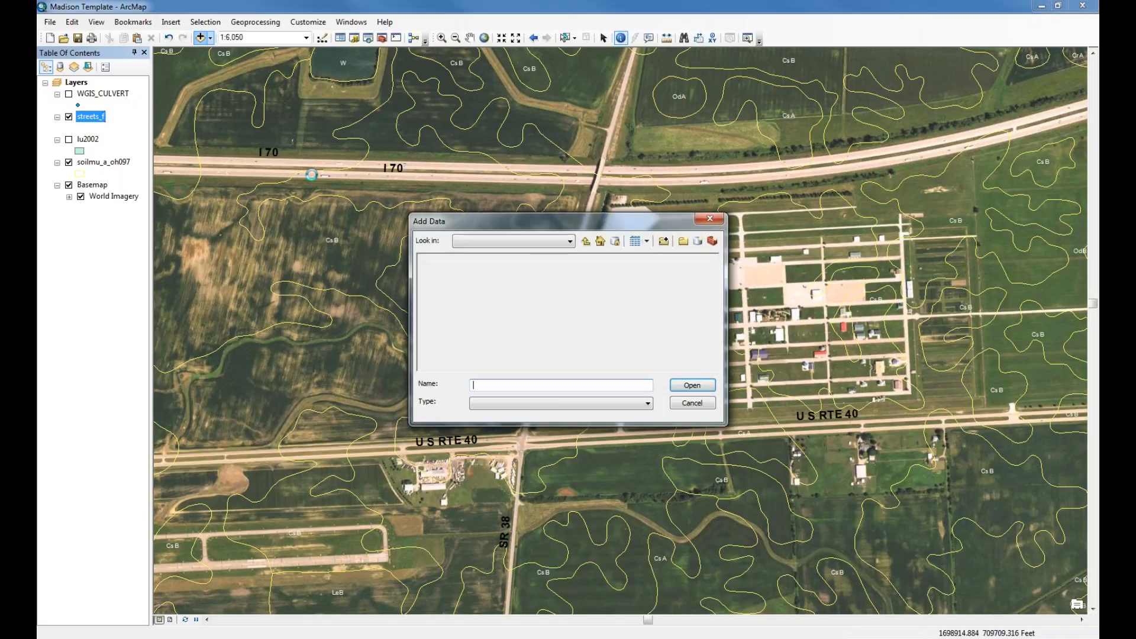
click(570, 242)
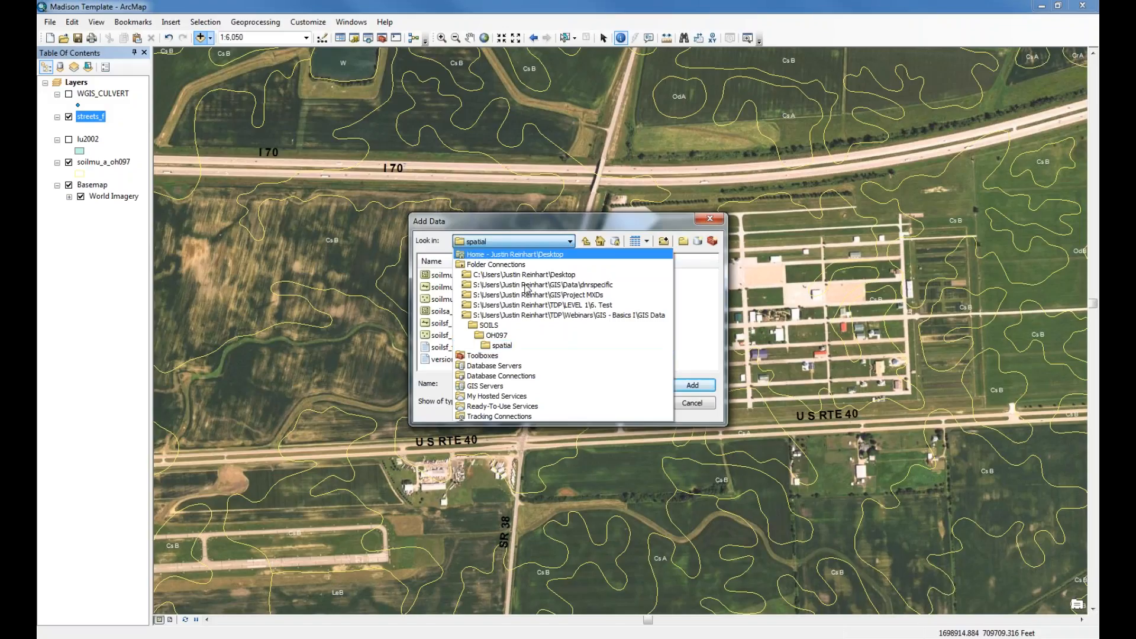
click(499, 325)
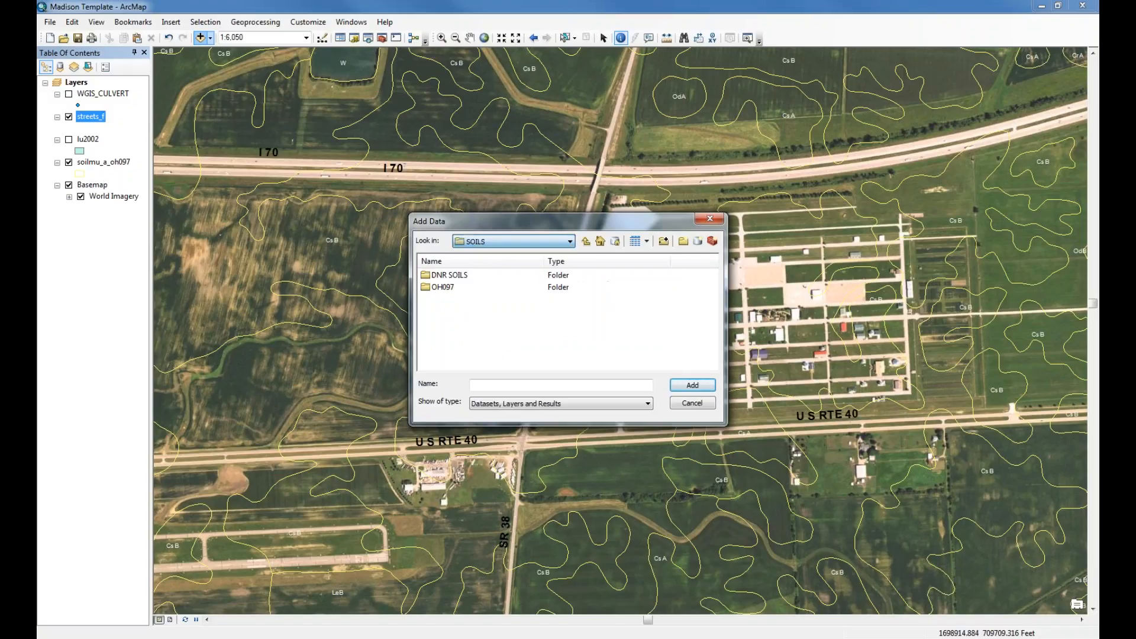
click(584, 241)
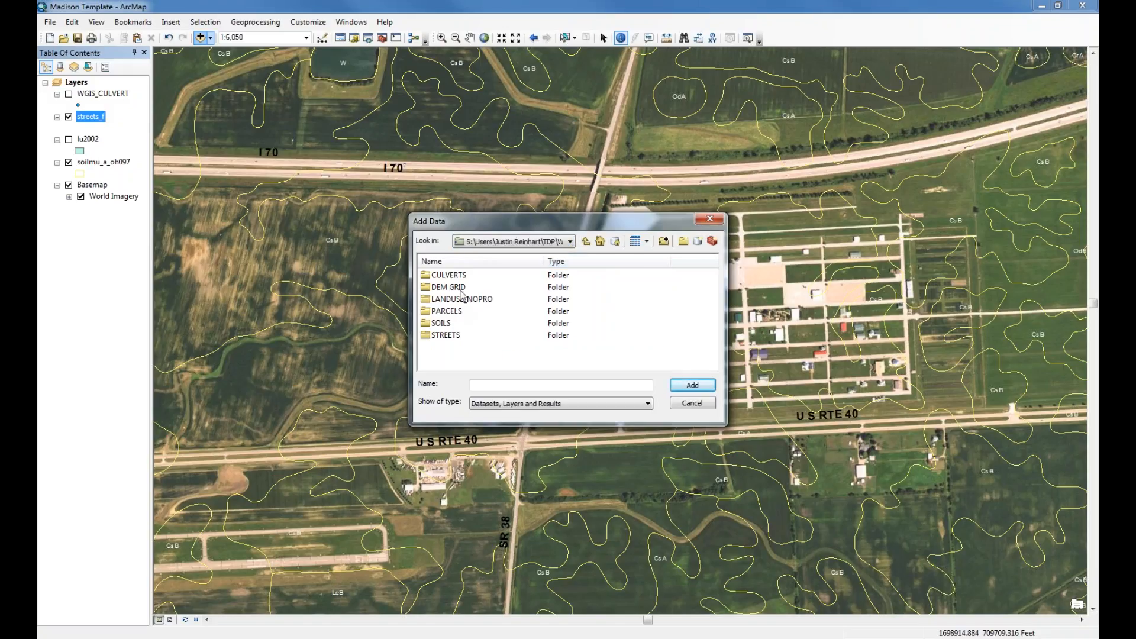
double_click(460, 288)
double_click(447, 275)
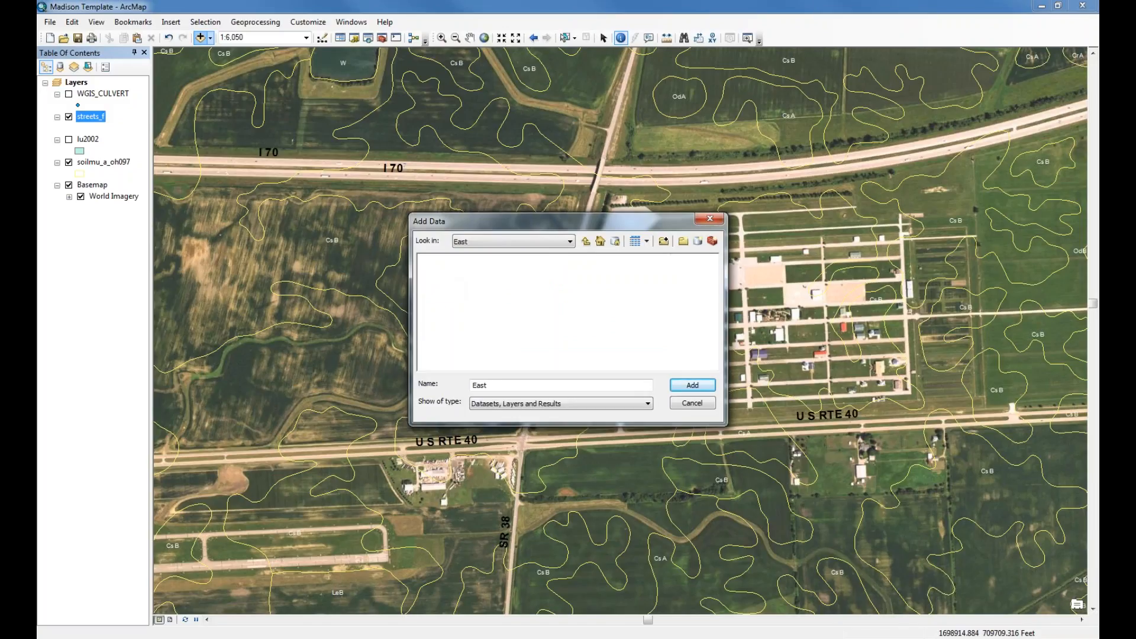
click(448, 278)
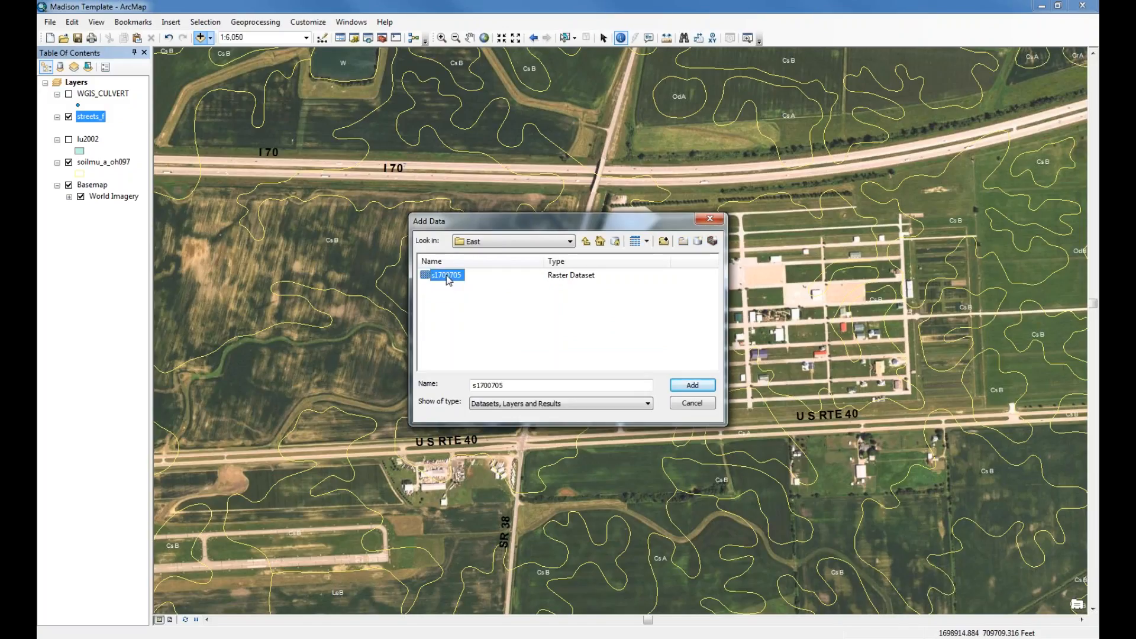
click(692, 386)
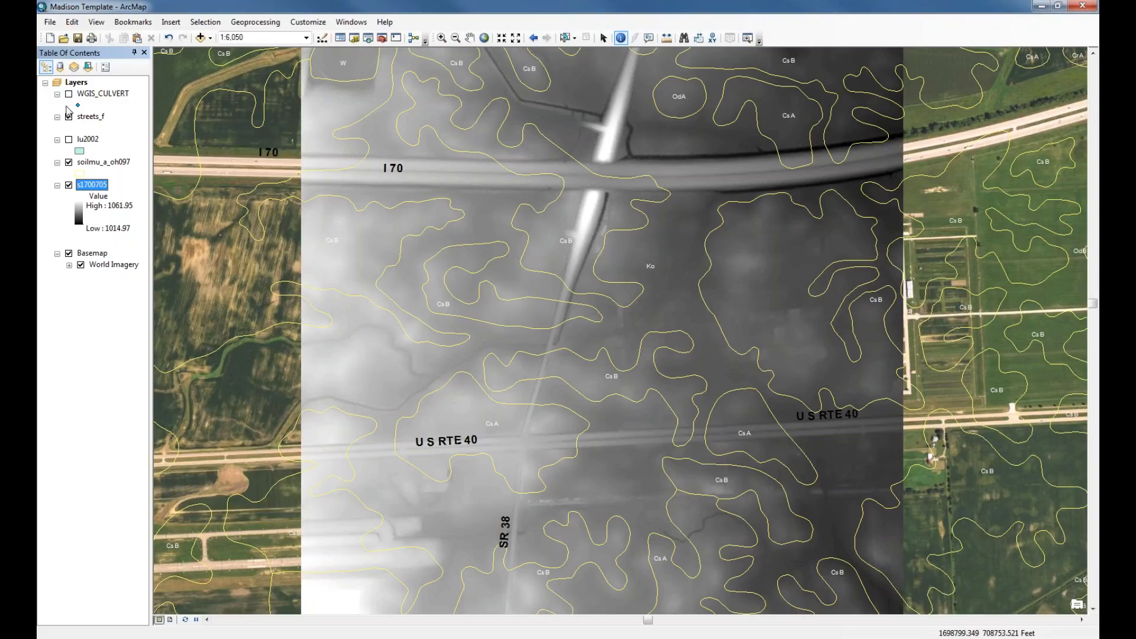
Step: Hide the soilmu_a_oh097 layer and set the s1700705 raster's transparency to 50%
click(68, 162)
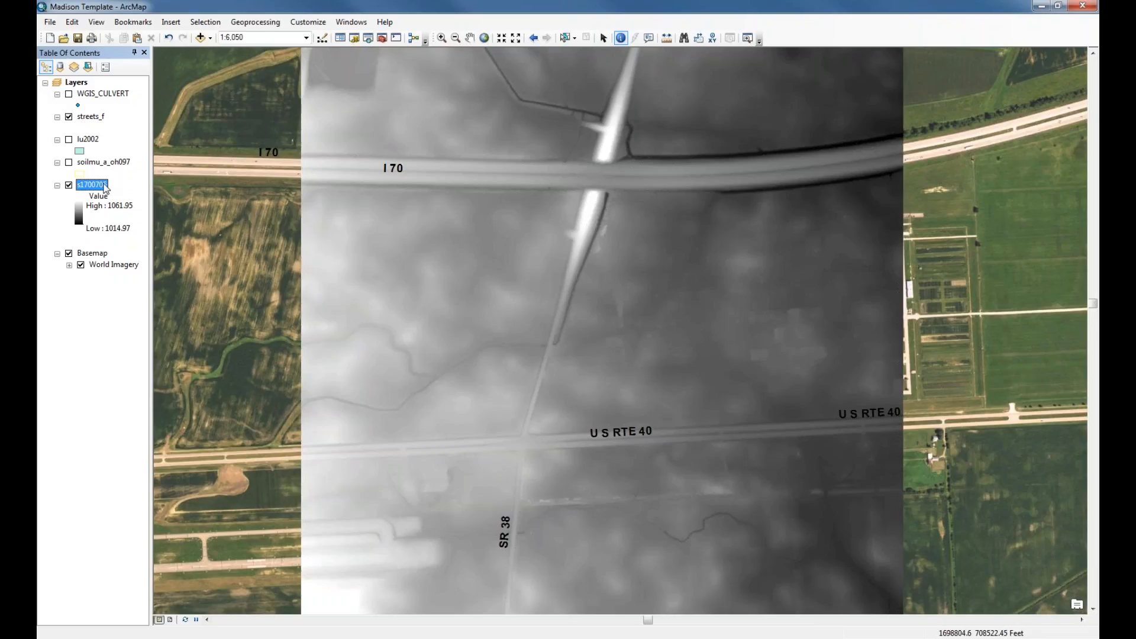
right_click(105, 188)
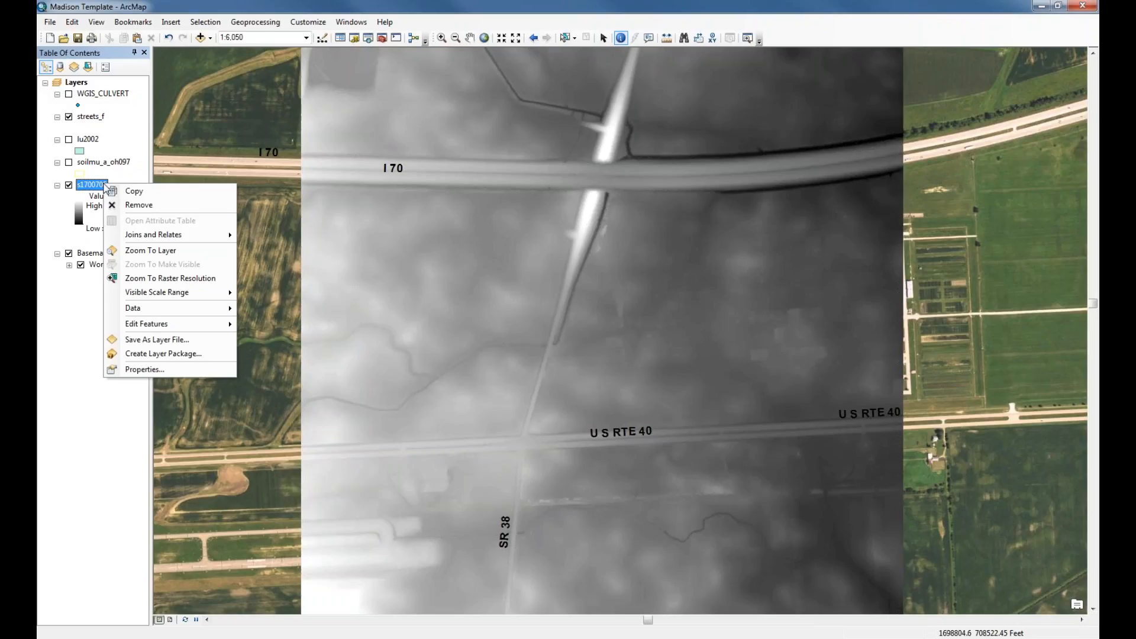
click(162, 370)
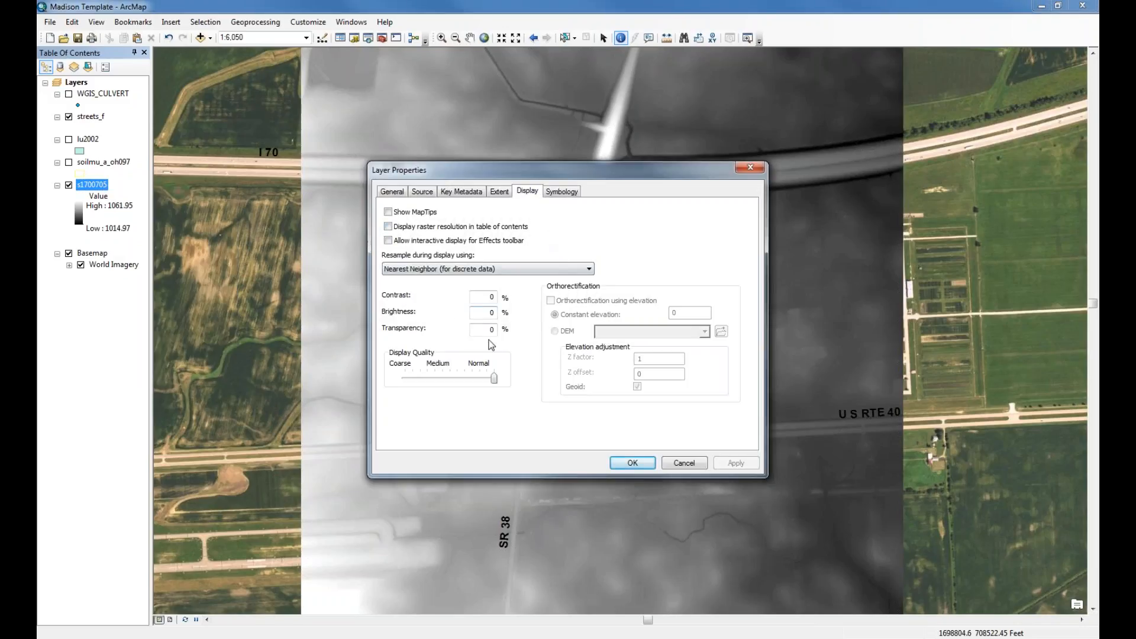
double_click(491, 329)
text(50)
click(742, 466)
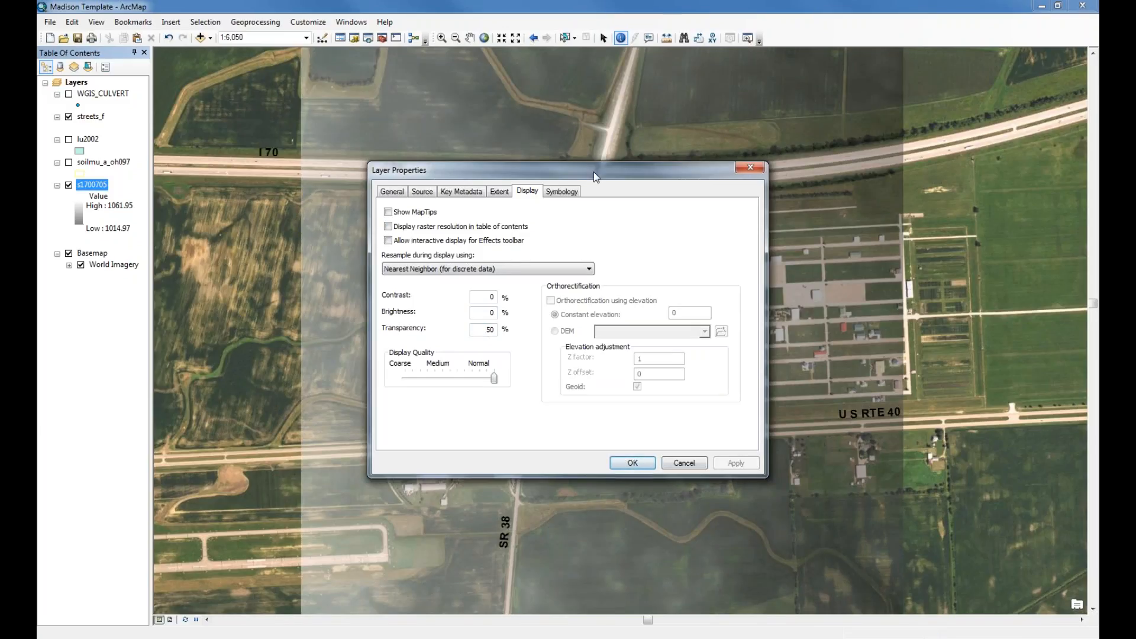
drag(594, 171, 836, 294)
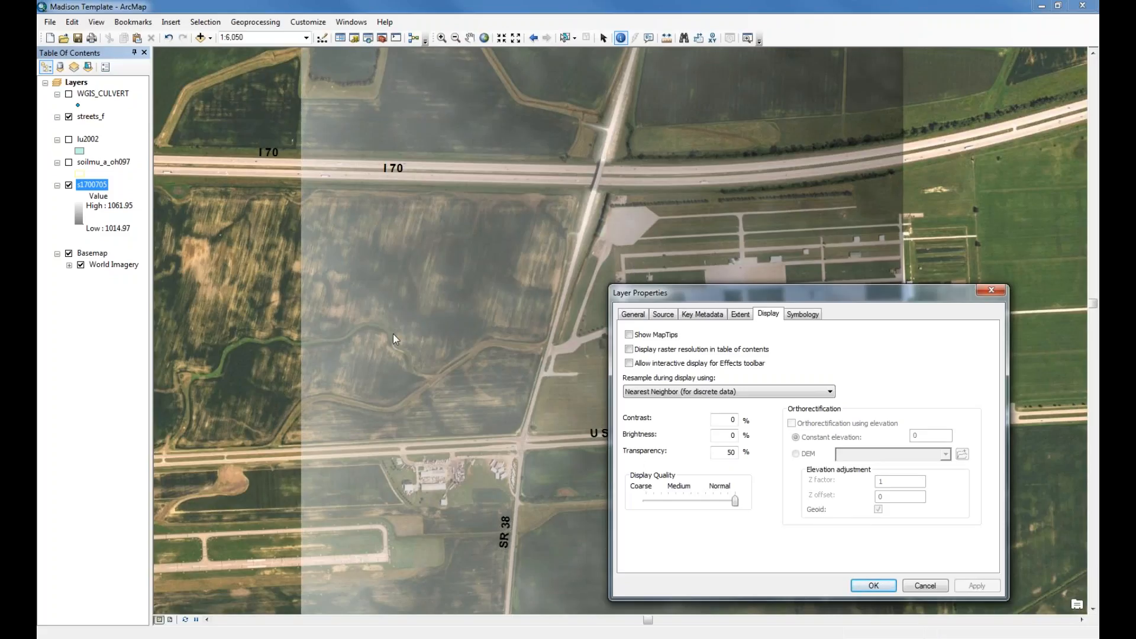
Step: Give the s1700705 raster's stretched symbology the red-yellow-cyan-blue color ramp, apply it and close the layer properties
click(802, 314)
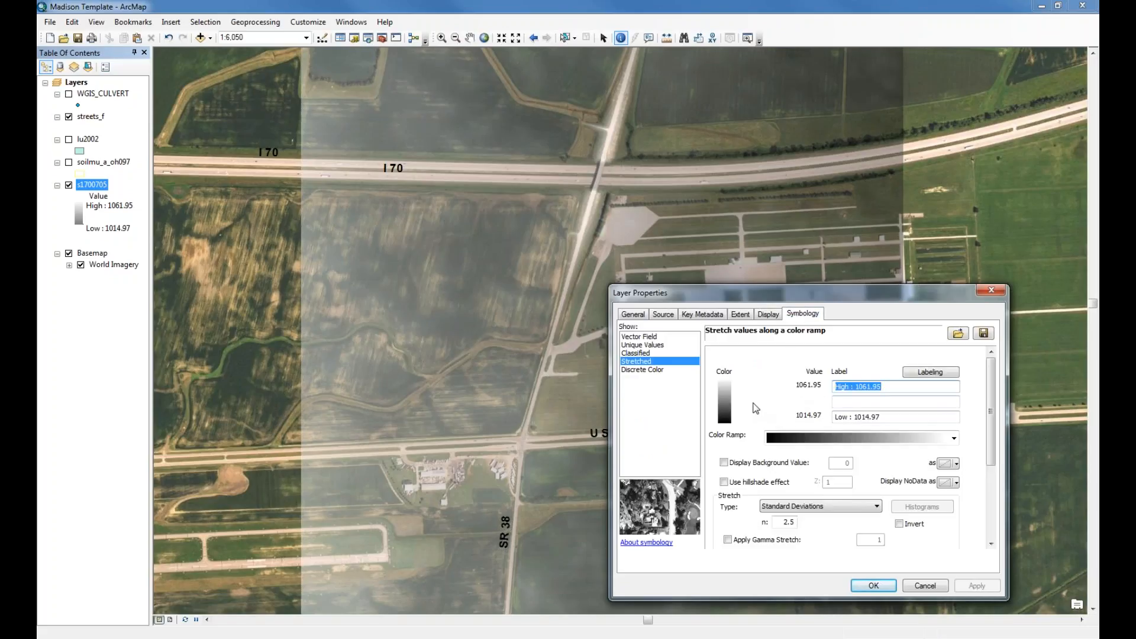
click(954, 438)
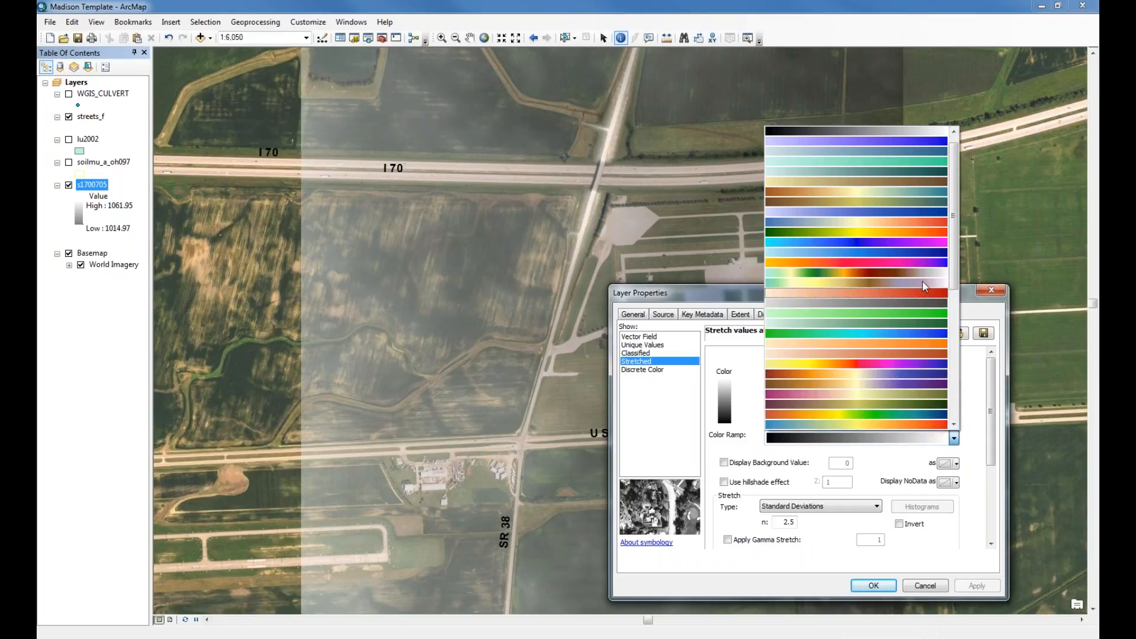
drag(953, 266, 953, 403)
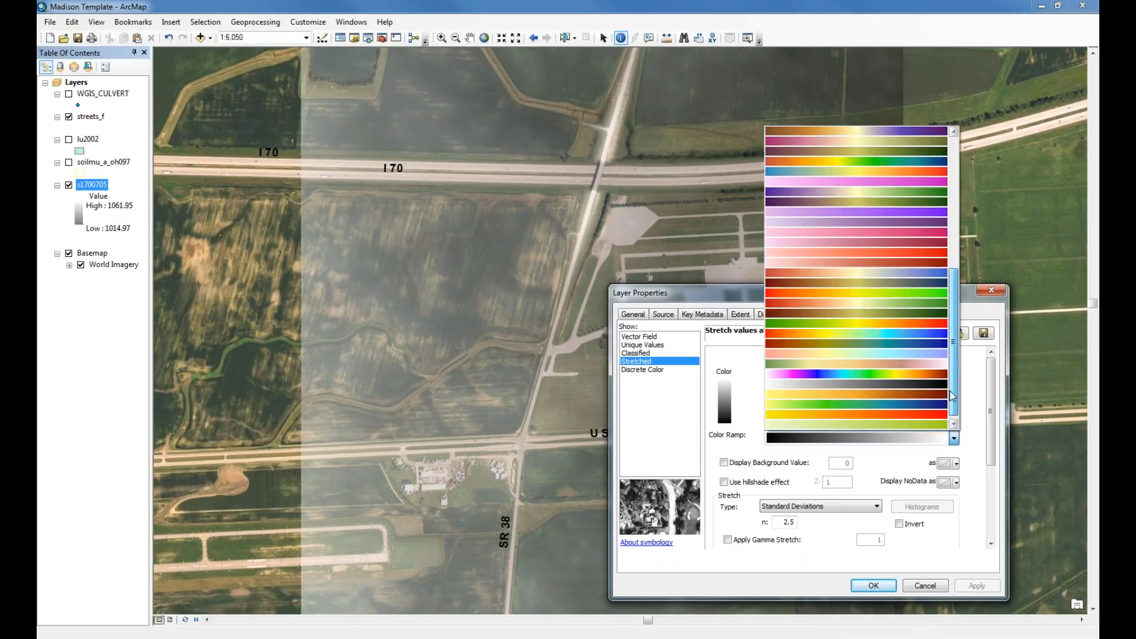
click(926, 338)
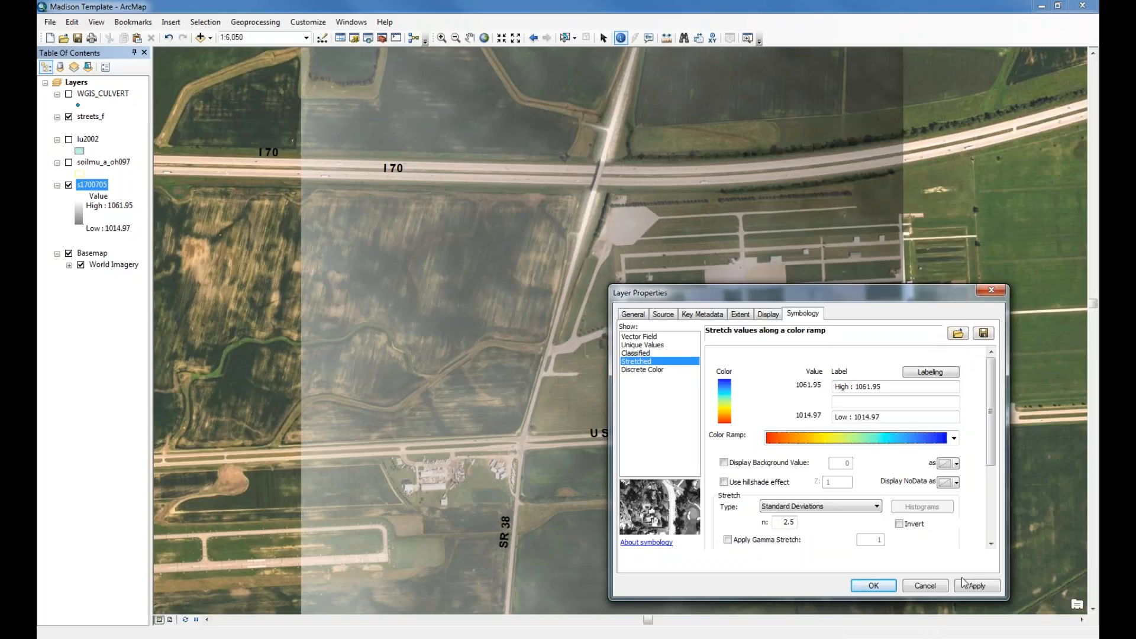
click(975, 585)
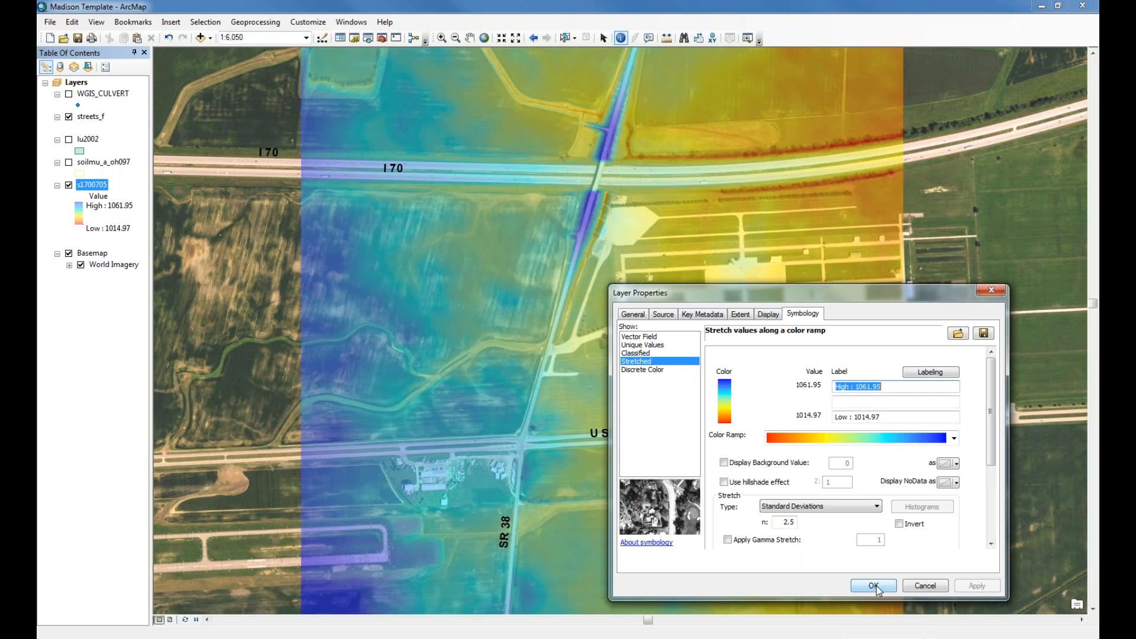
click(874, 585)
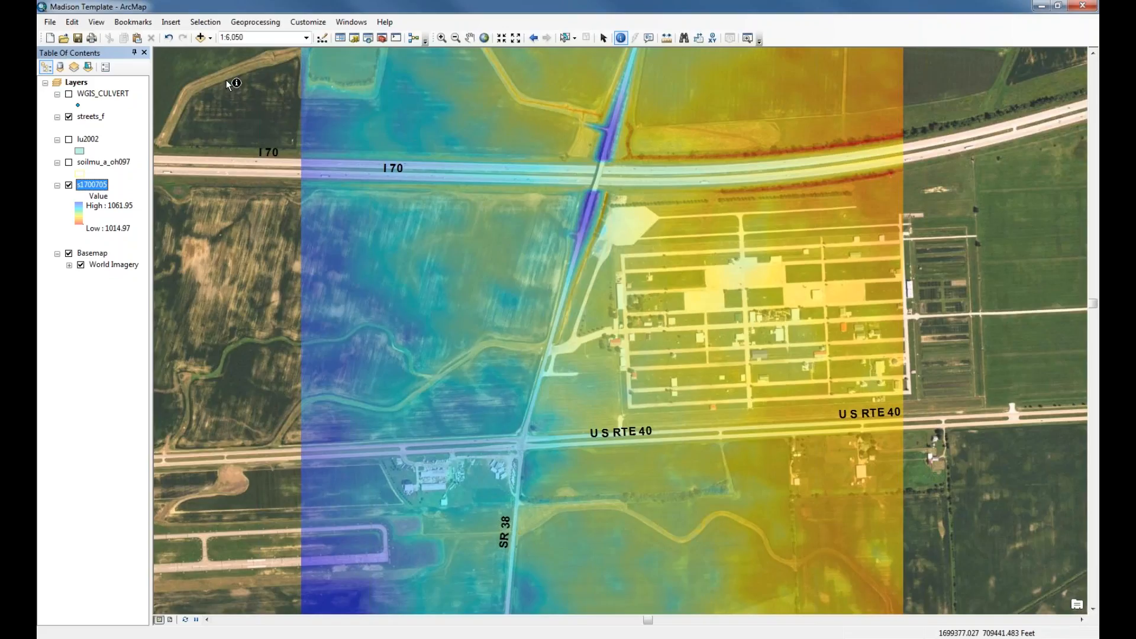
Step: Switch to the page layout and zoom the map in on the area between I 70 and US RTE 40 at SR 38
click(98, 24)
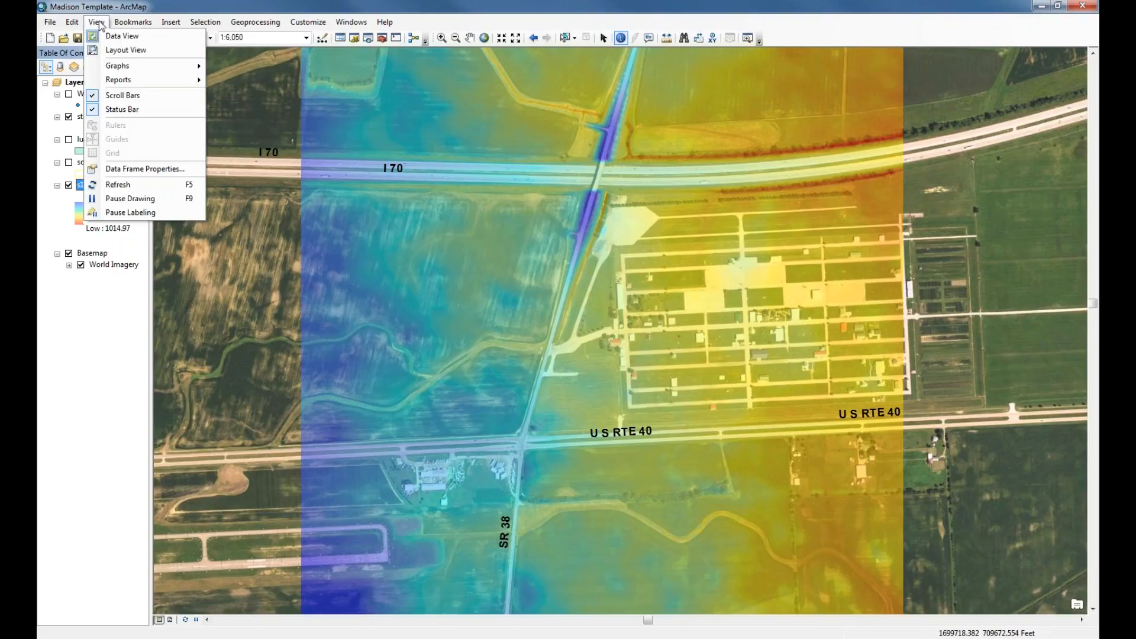
click(125, 51)
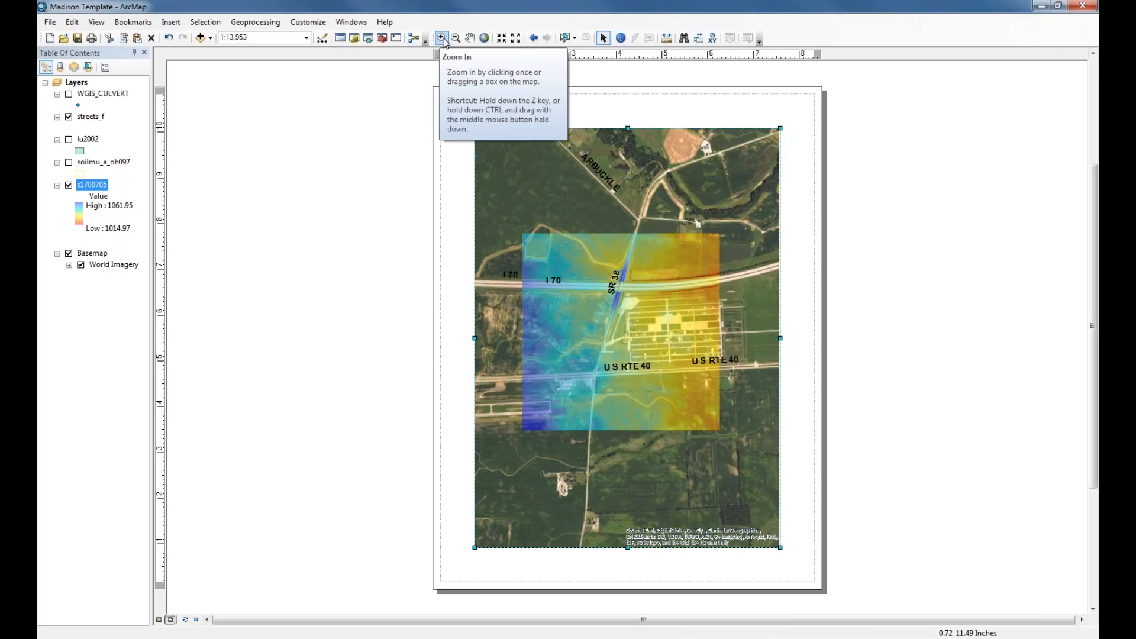
click(441, 38)
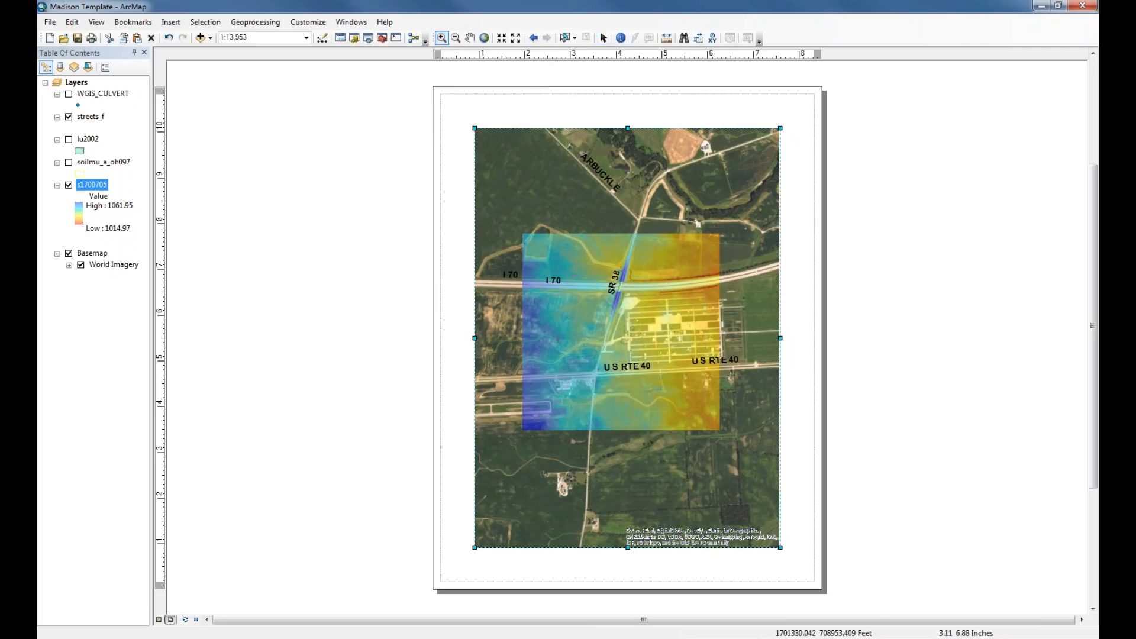
drag(575, 273, 698, 379)
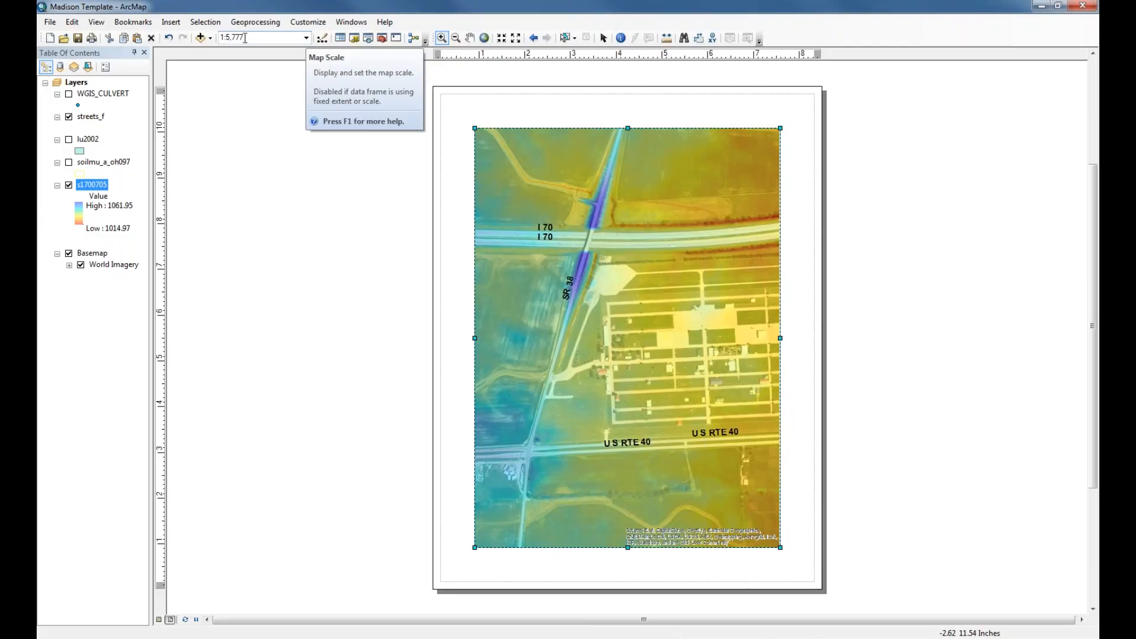
Step: Set the map scale to 1:4,800 and shorten the data frame by raising its lower edge about 1 inch
drag(245, 37, 223, 37)
text(48)
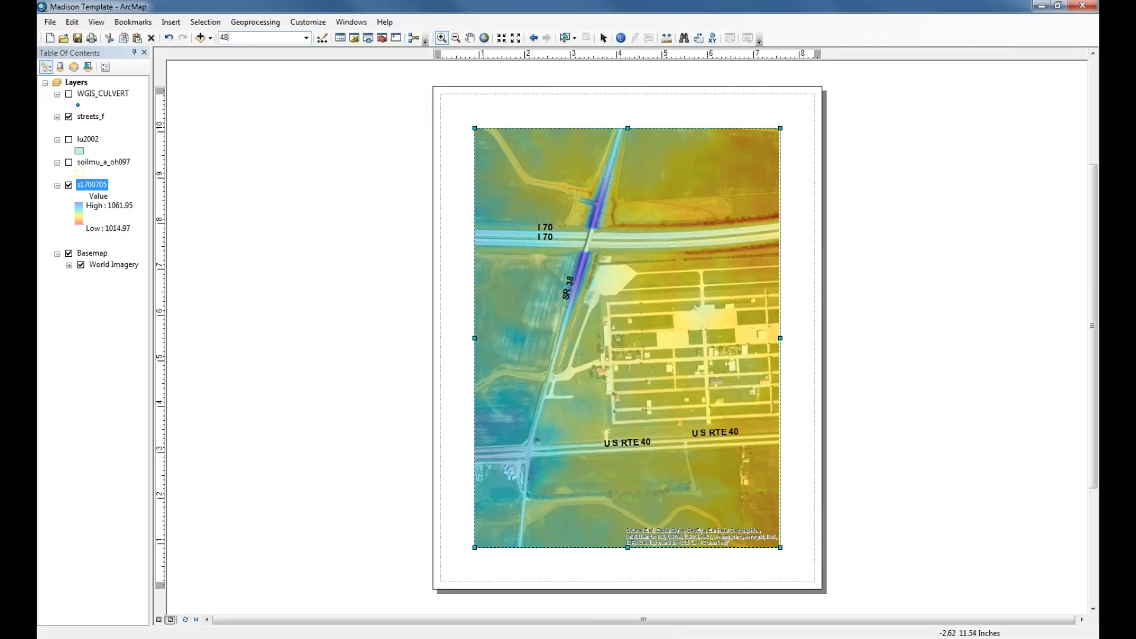
text(00)
key(Return)
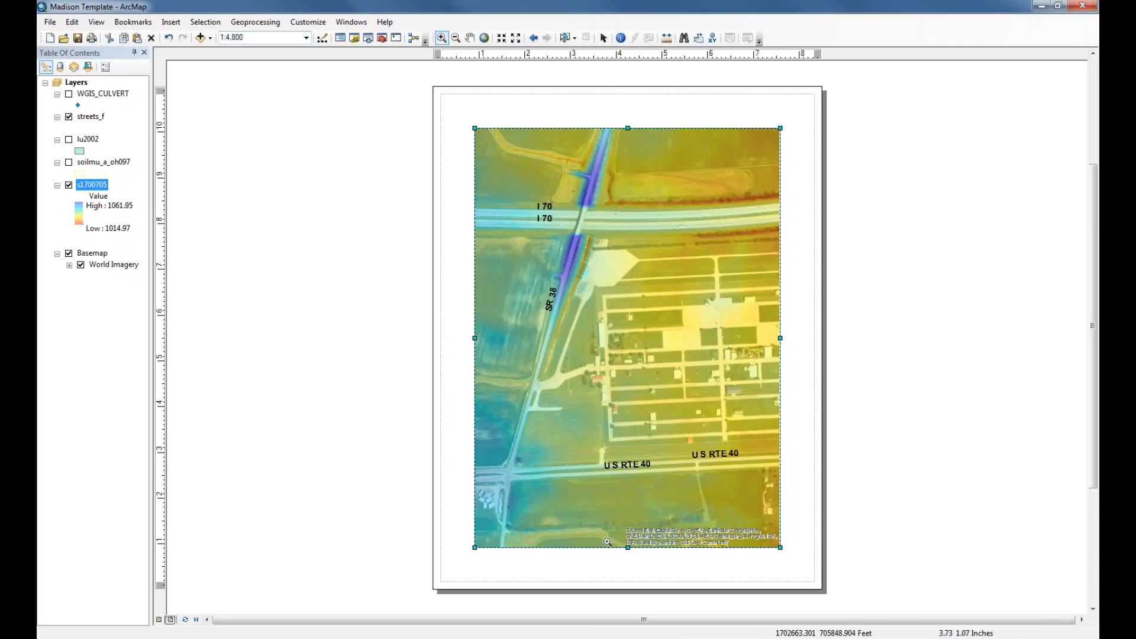
click(603, 38)
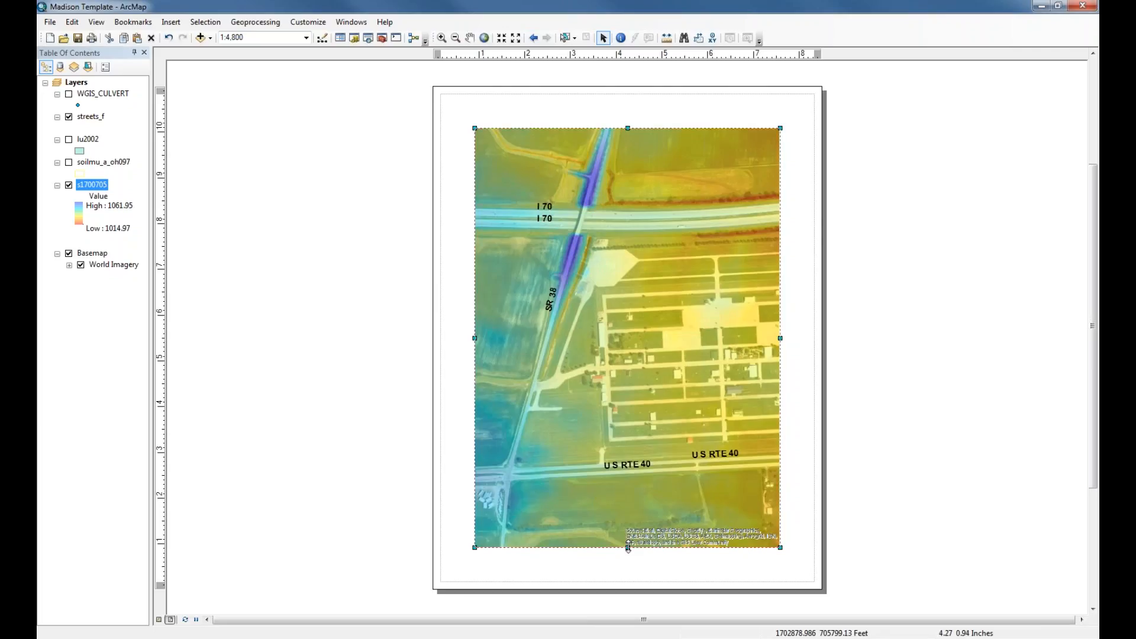
drag(629, 549, 629, 499)
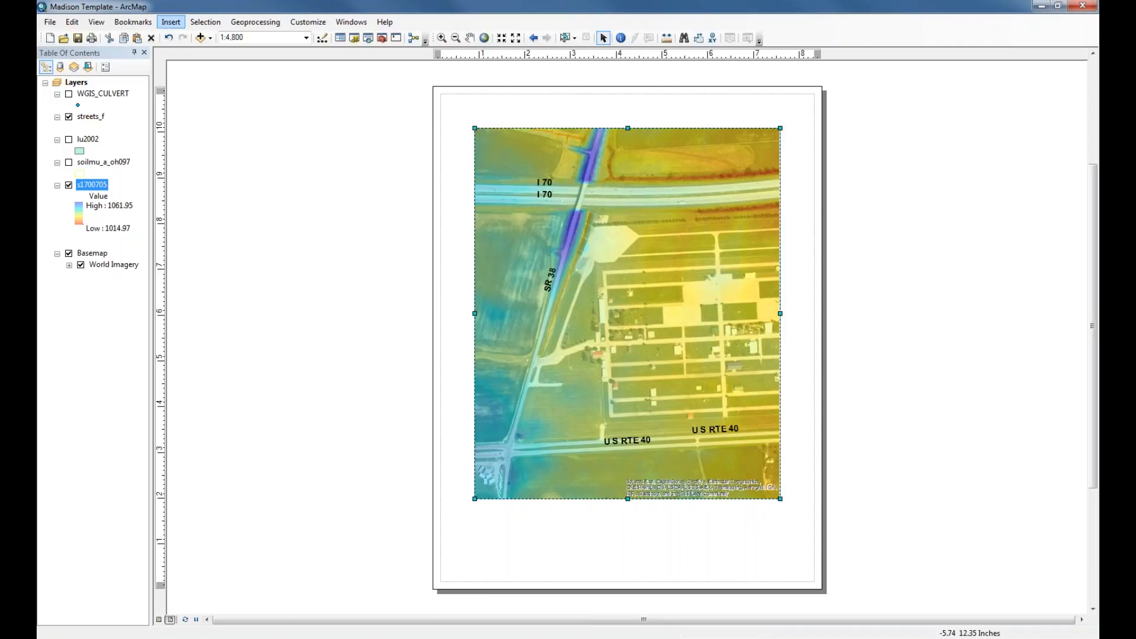
Step: Insert a scale bar in feet below the map frame's lower-left corner and widen it slightly so its end divisions read 500 feet
click(171, 22)
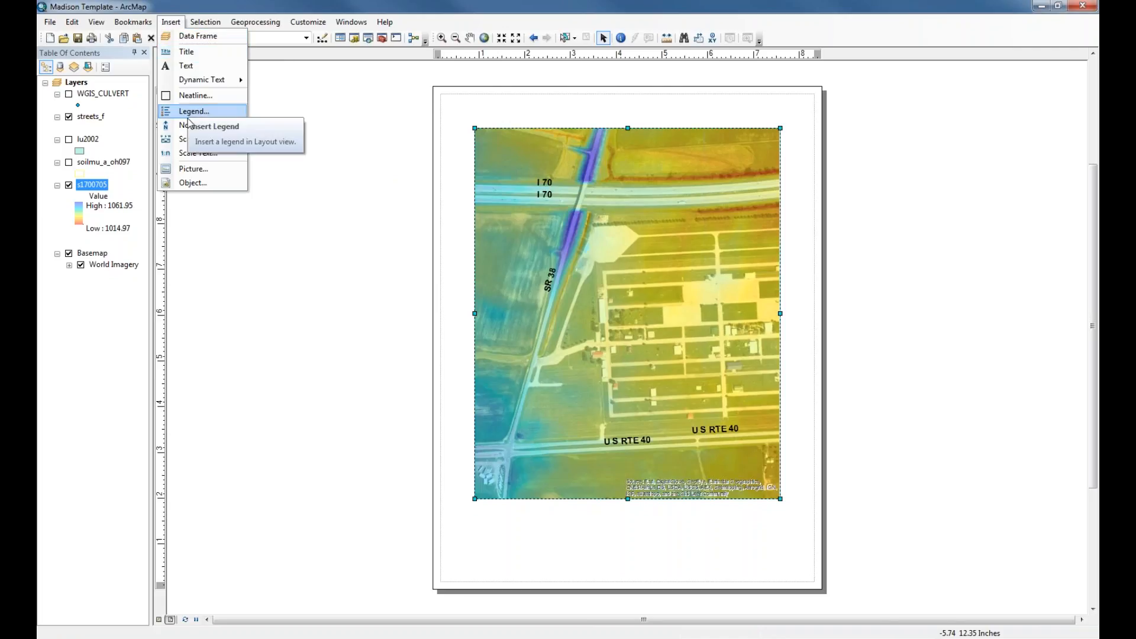
click(191, 140)
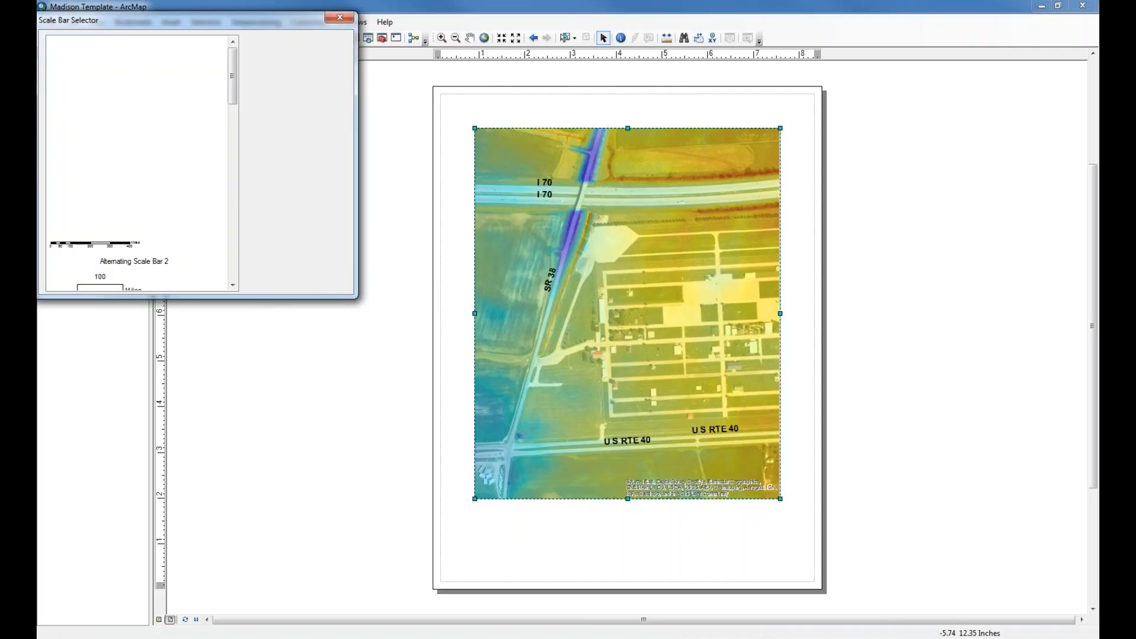
scroll(233, 92, down, 5)
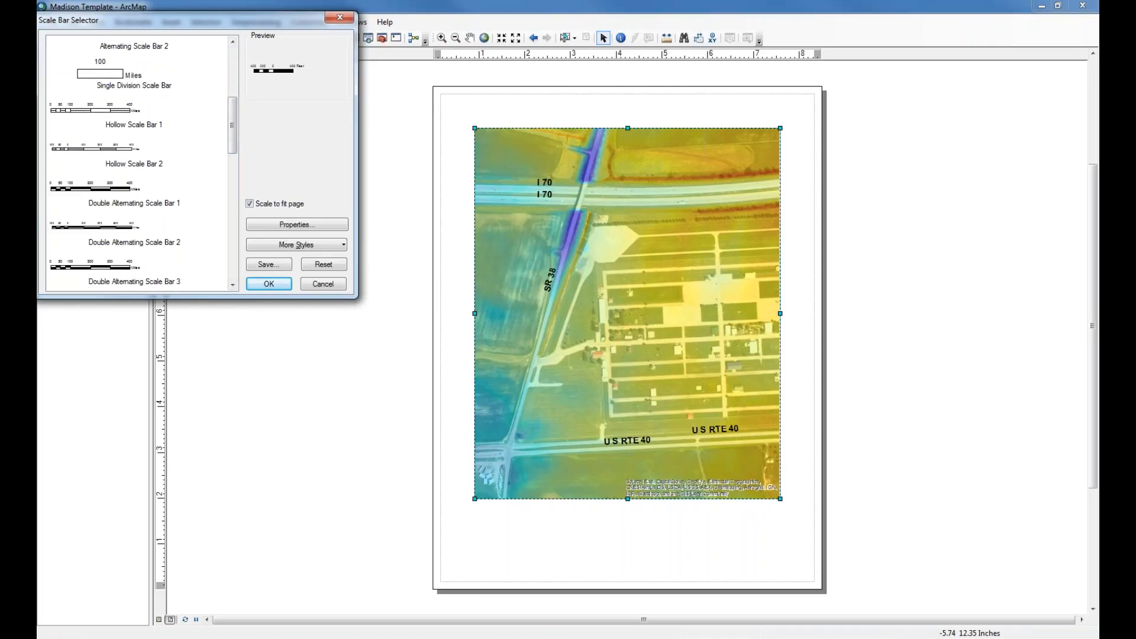
click(269, 284)
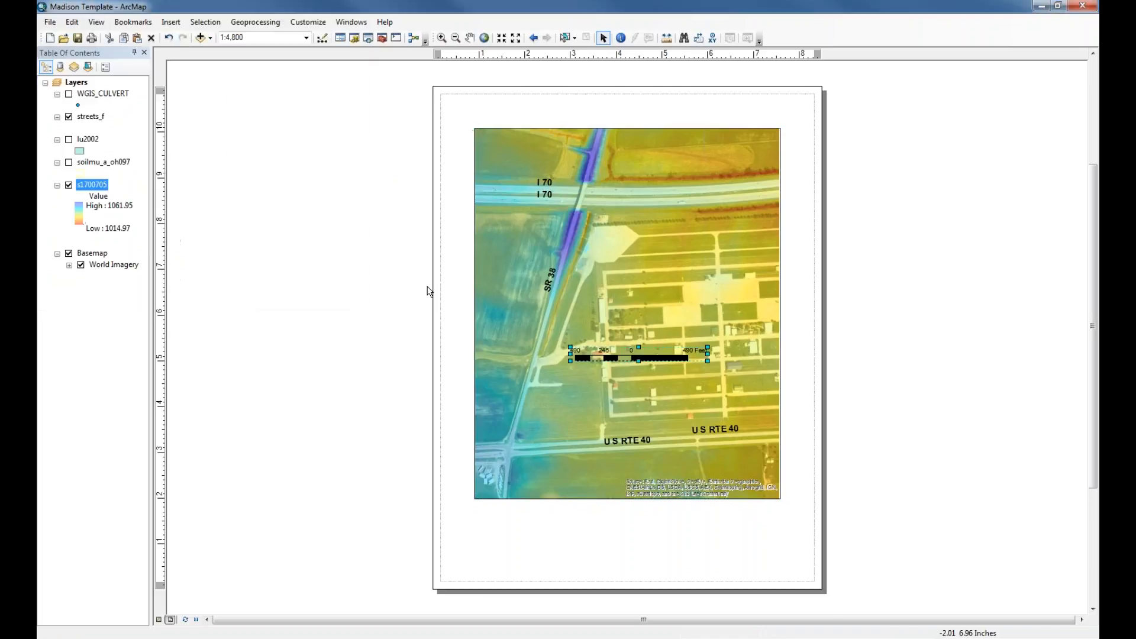
drag(674, 356, 637, 441)
drag(626, 452, 574, 541)
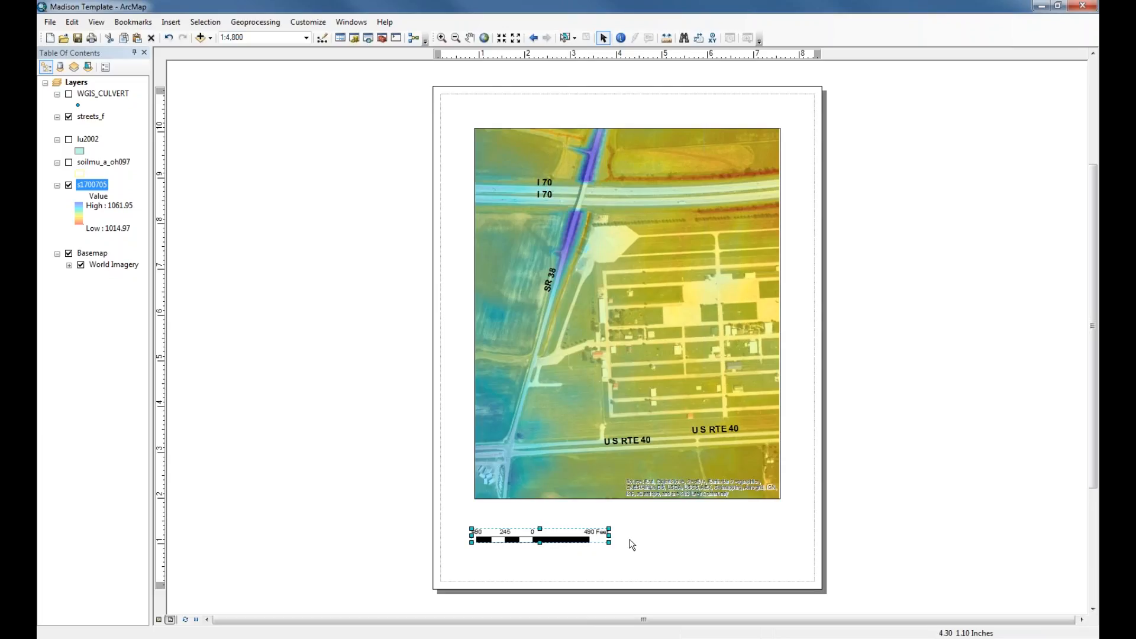
mouse_move(610, 537)
mouse_down()
mouse_move(621, 537)
mouse_move(611, 536)
mouse_up()
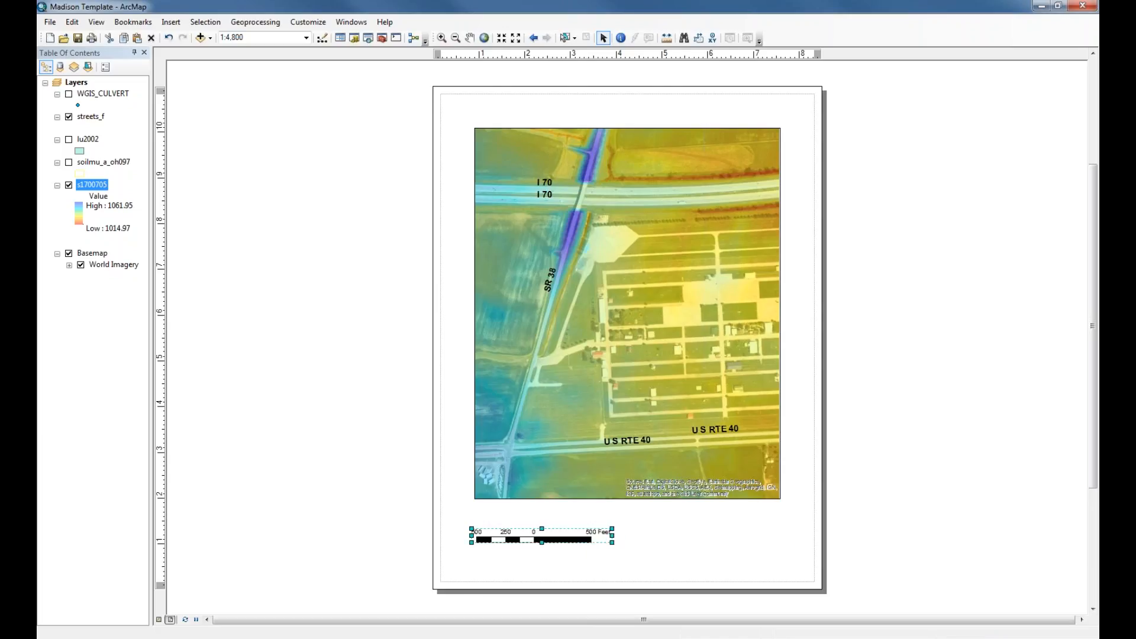
click(649, 553)
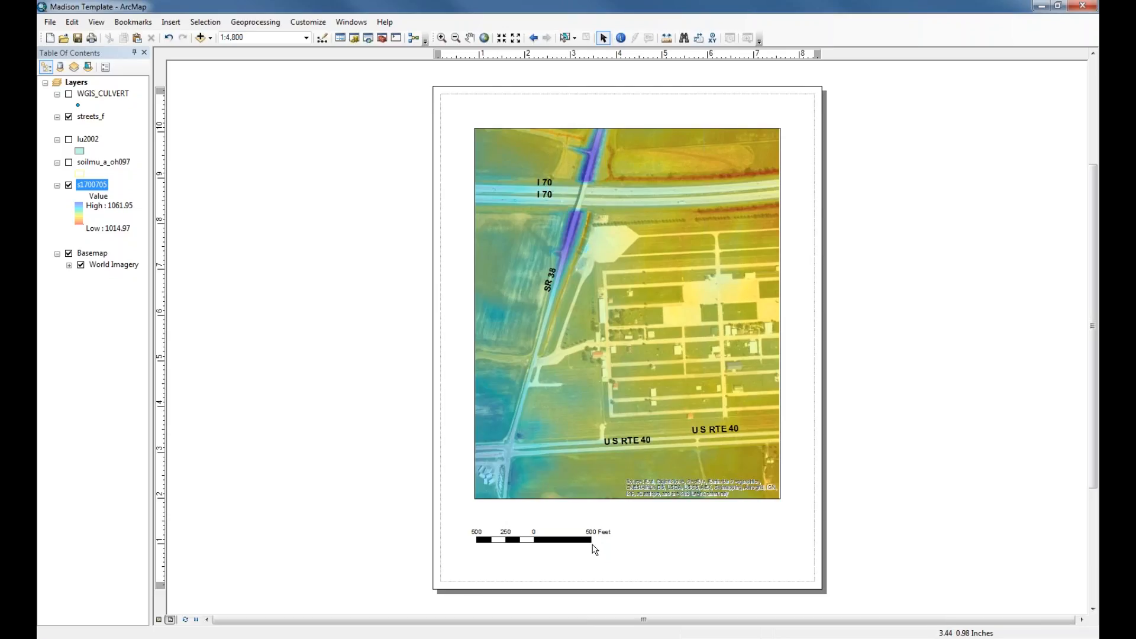
Step: Insert the text "PROJECT SITE" on the layout and place it below the right half of the map frame
click(170, 23)
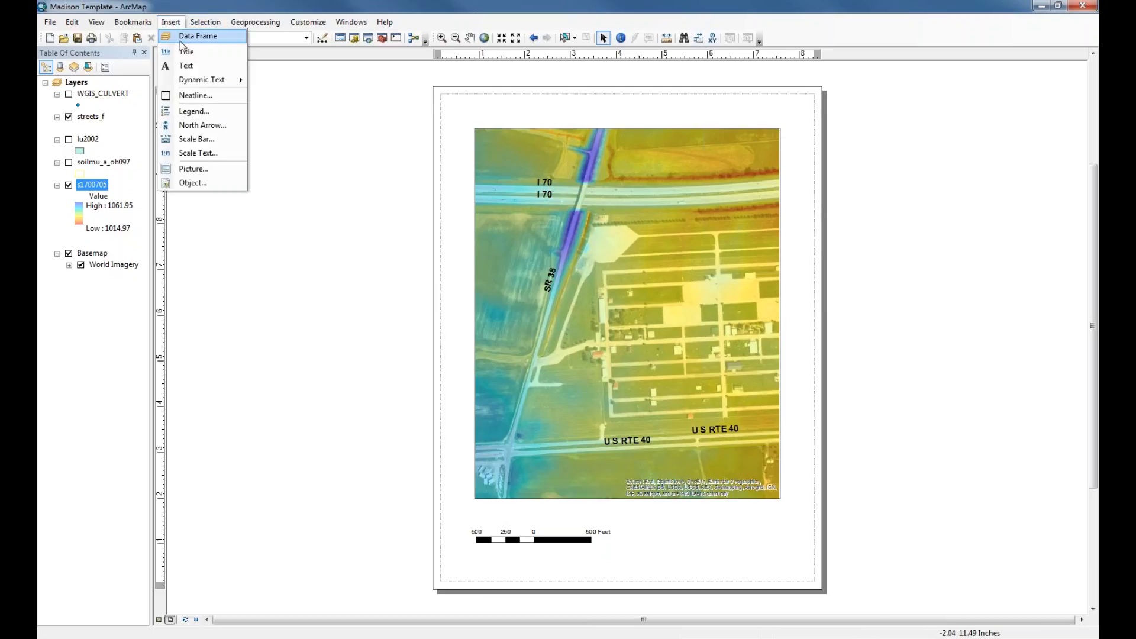
click(187, 66)
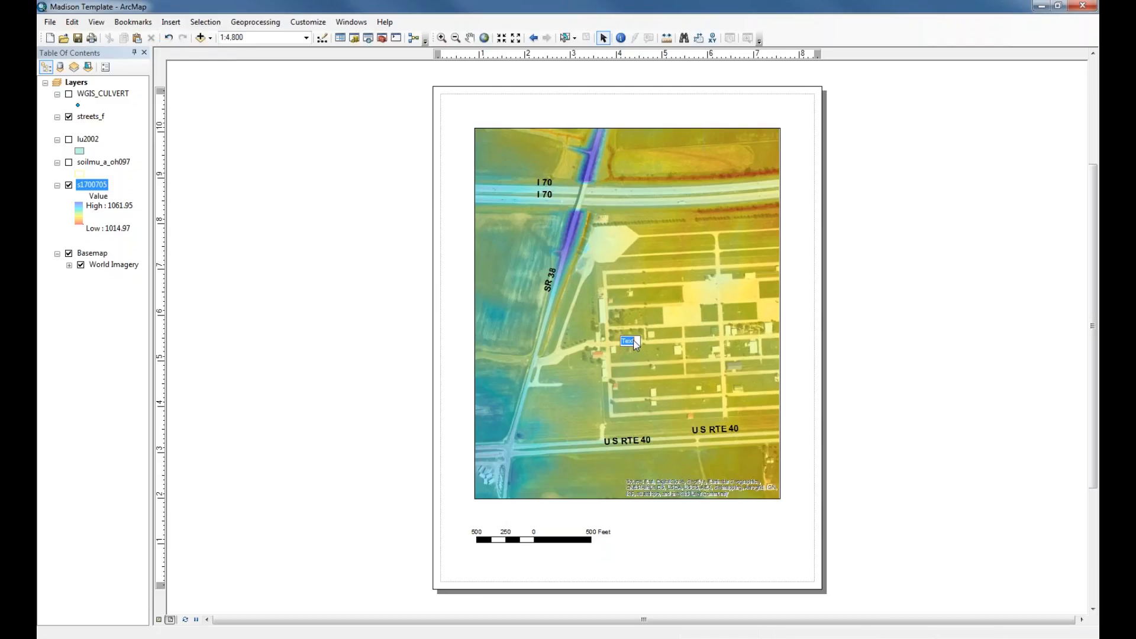
text(PROJECT SITE)
click(790, 359)
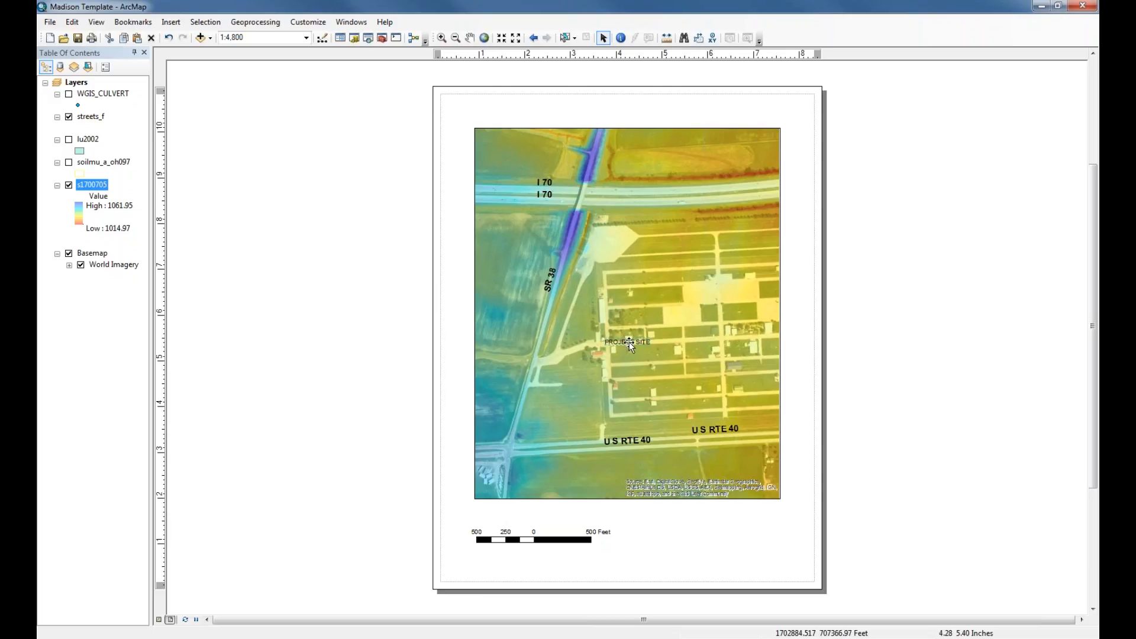
drag(628, 343, 690, 520)
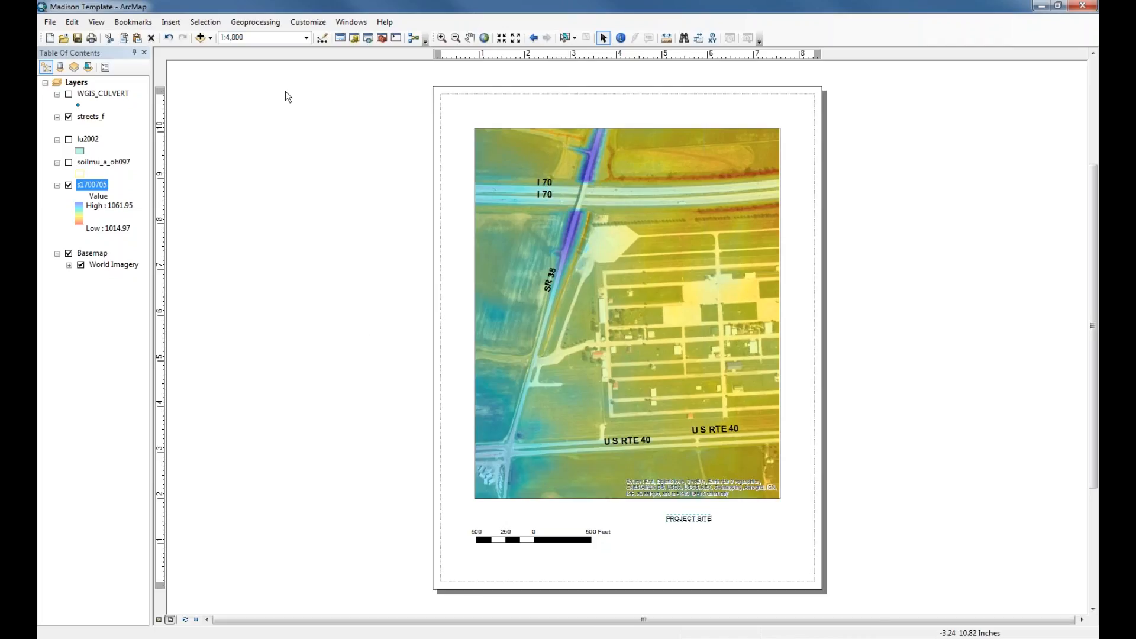
Step: Insert the preselected compass-style north arrow and place it over the map frame's upper-left corner
click(177, 25)
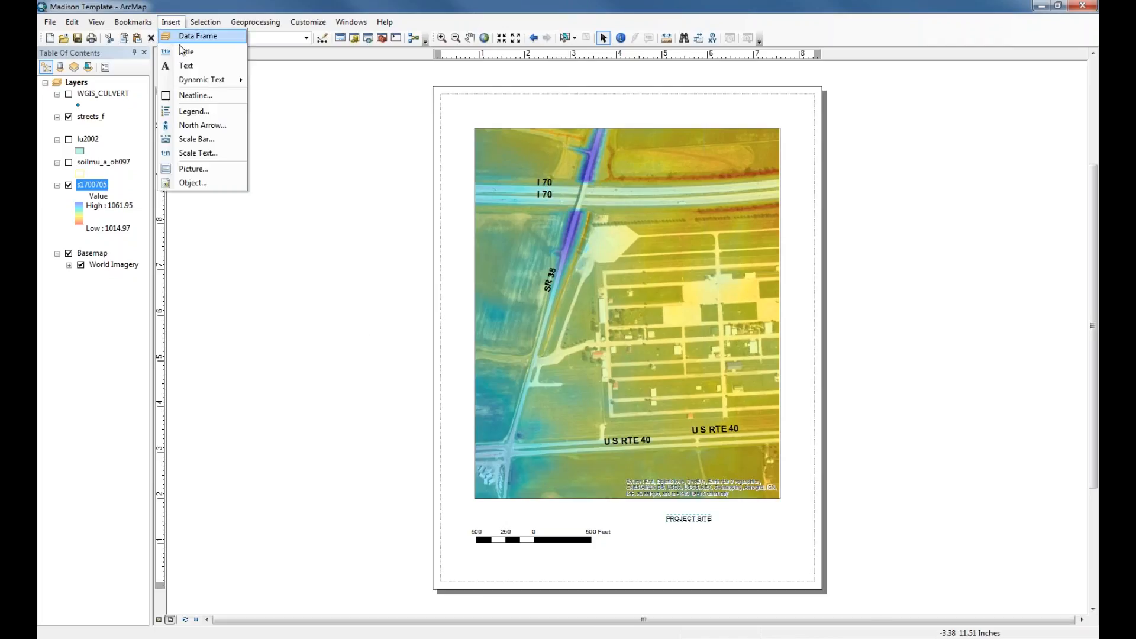
click(193, 126)
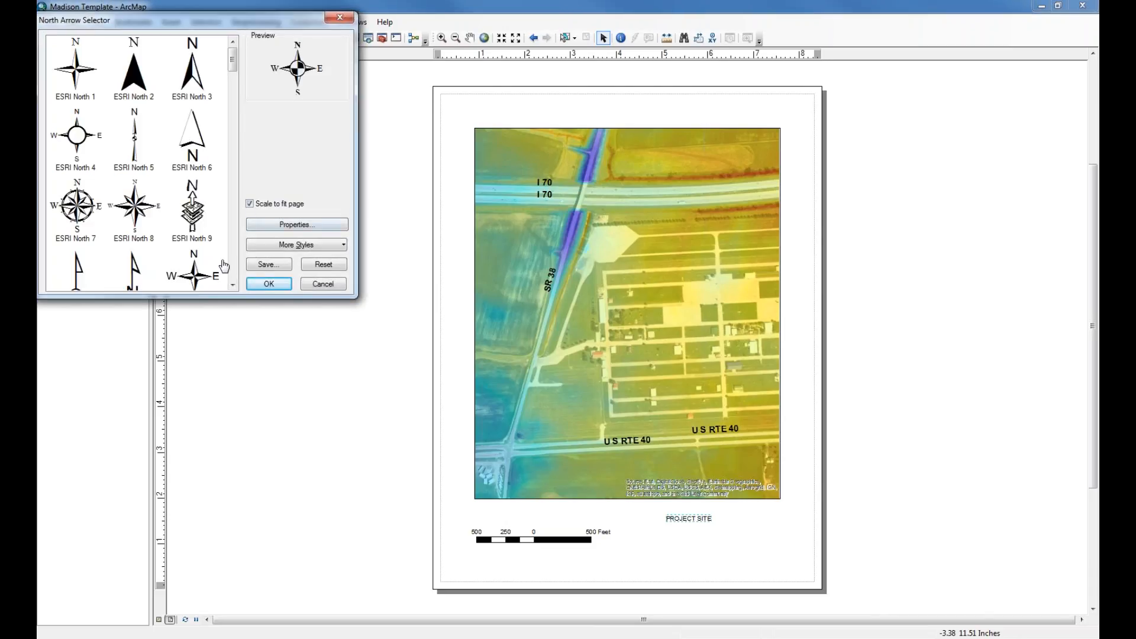
click(269, 283)
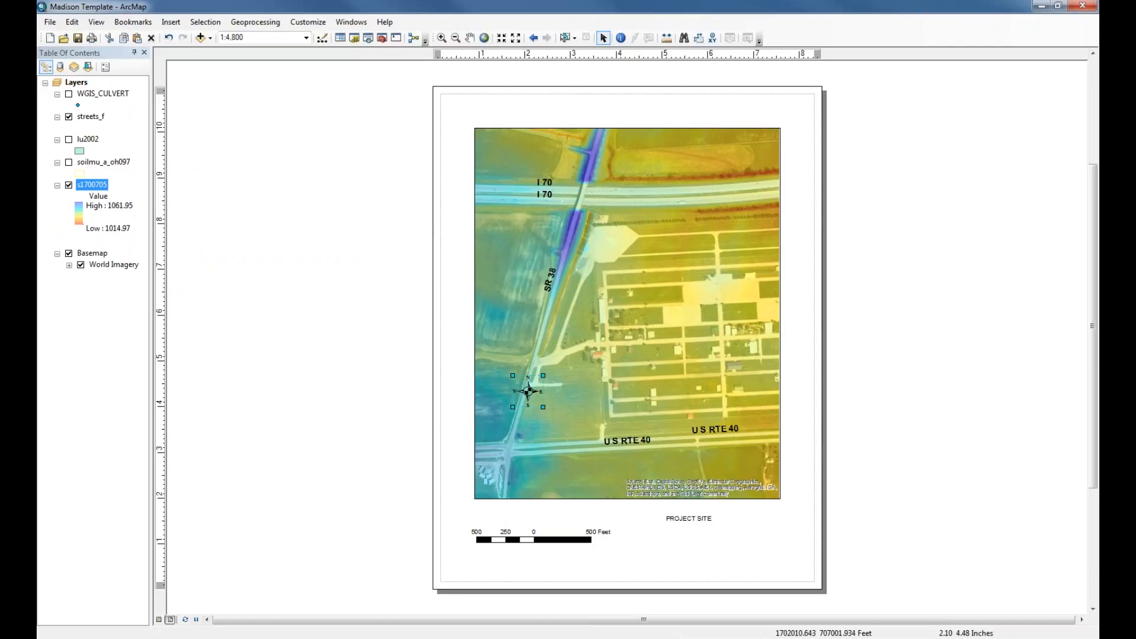
drag(524, 378, 493, 122)
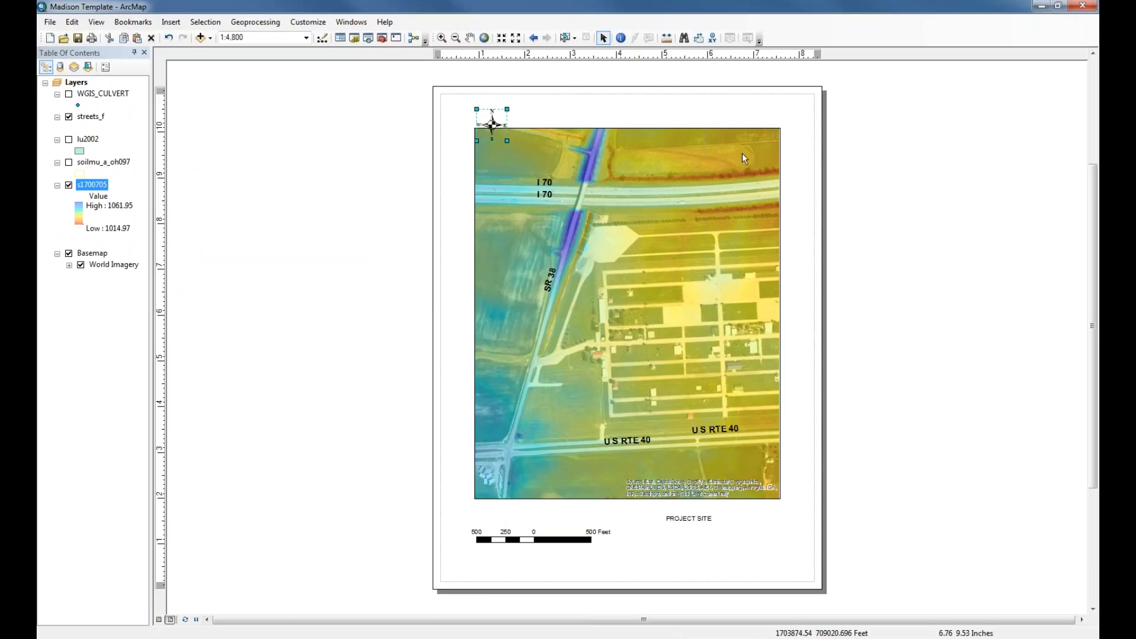
Step: Examine the map export settings and the available output file types, then leave without exporting
click(49, 22)
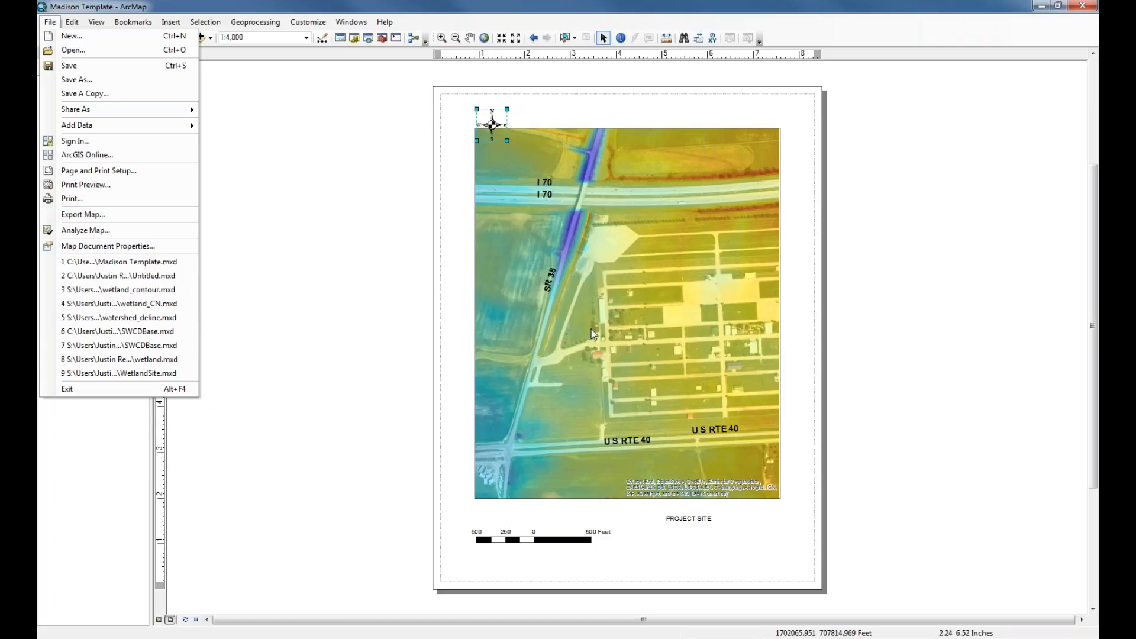
click(640, 353)
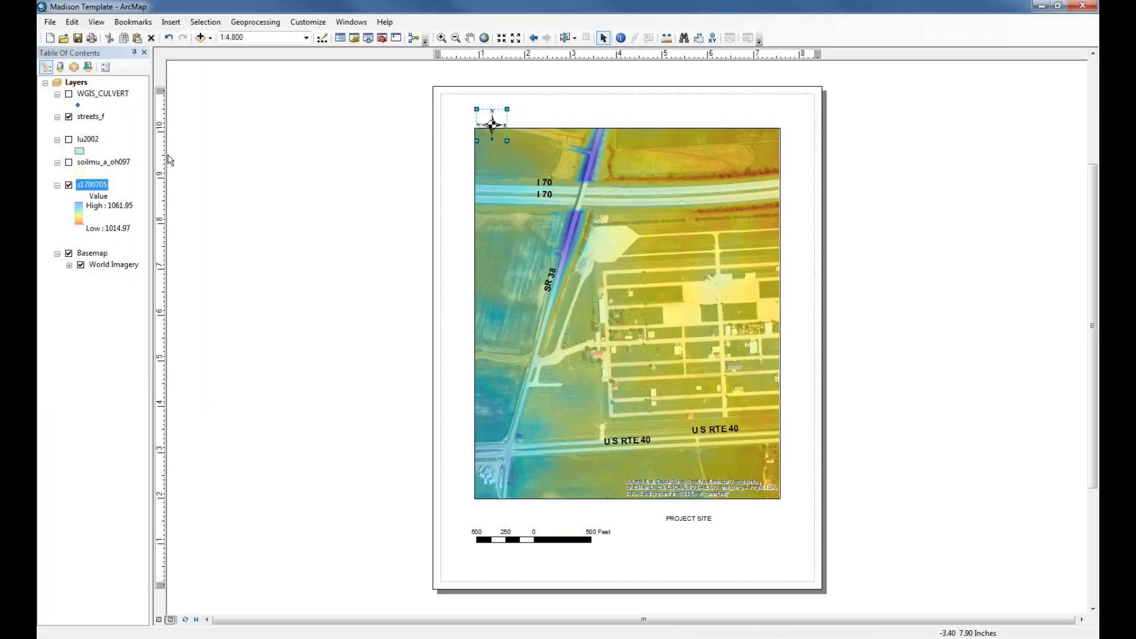
click(49, 22)
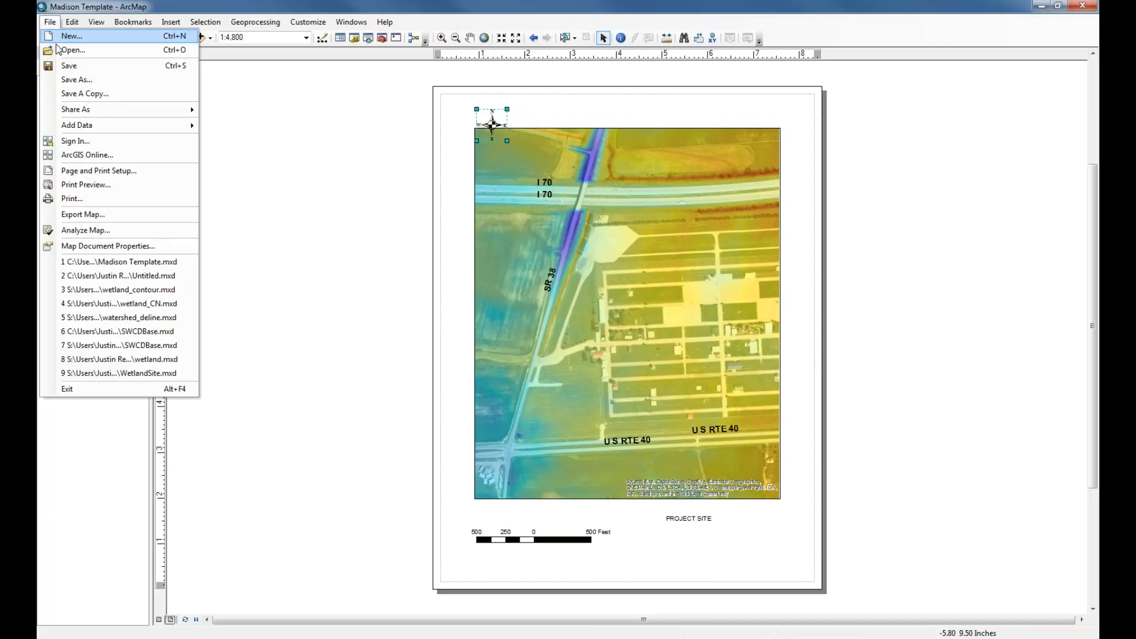
click(81, 216)
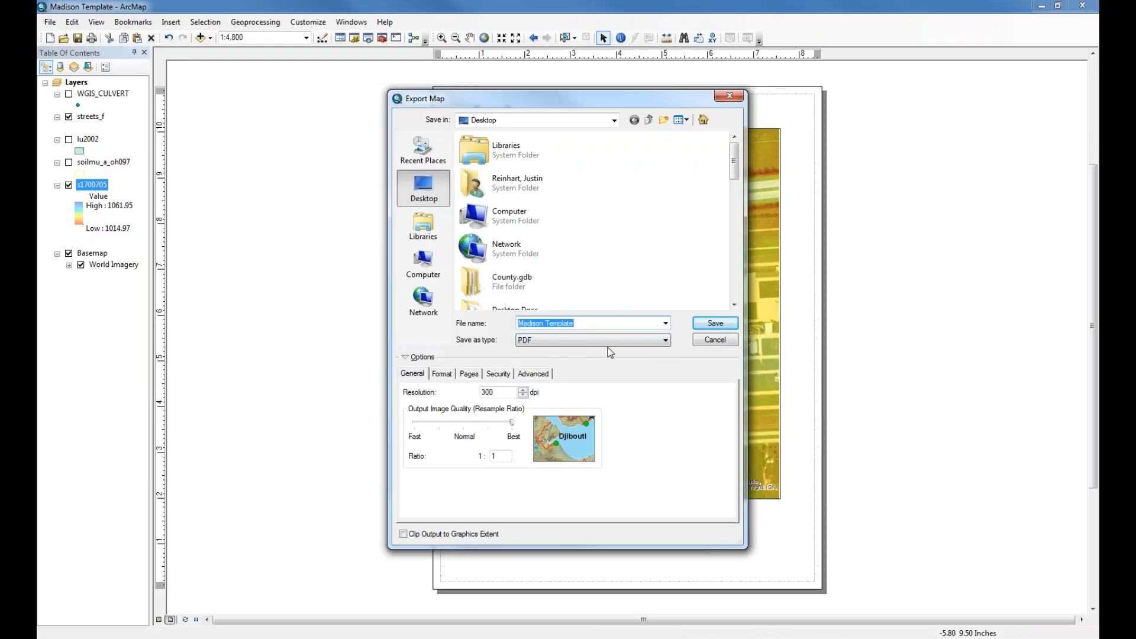
click(665, 341)
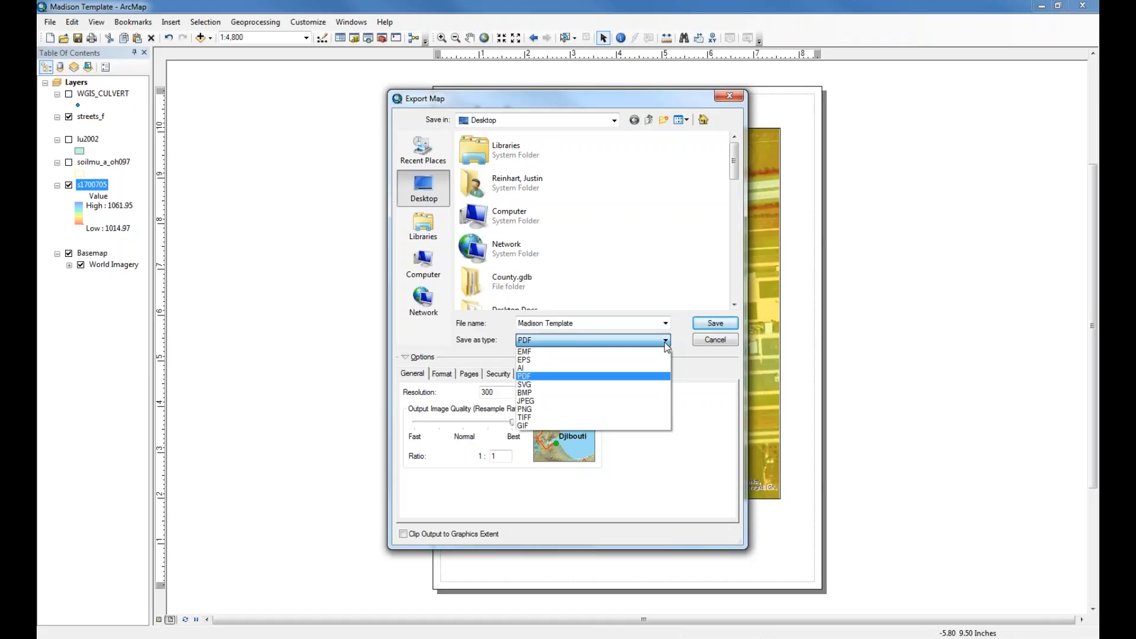
click(665, 341)
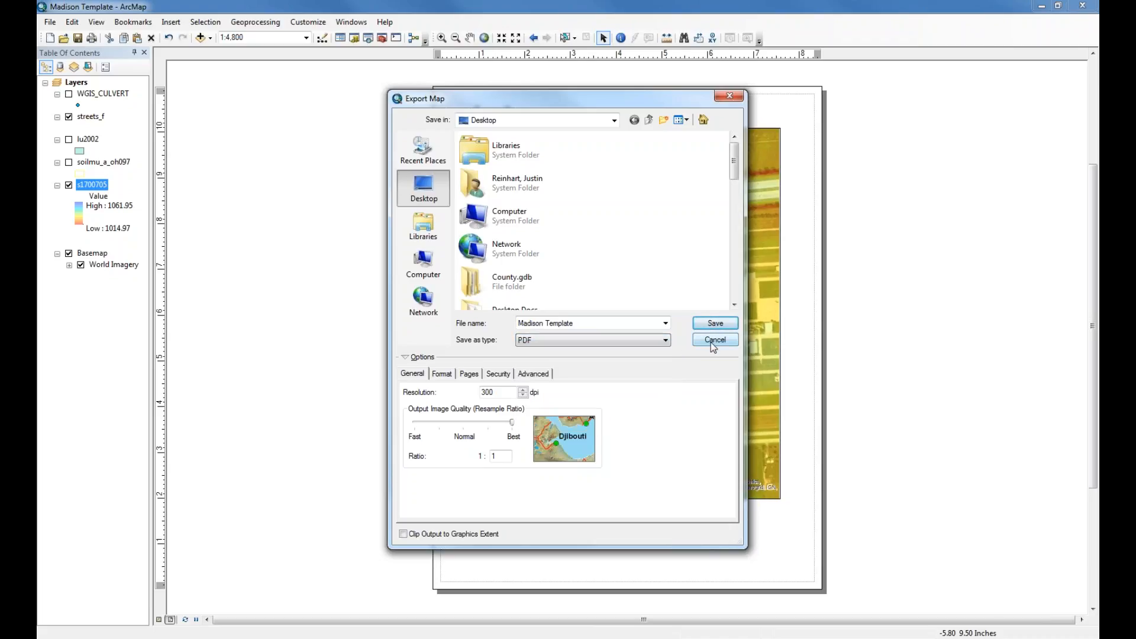
click(713, 340)
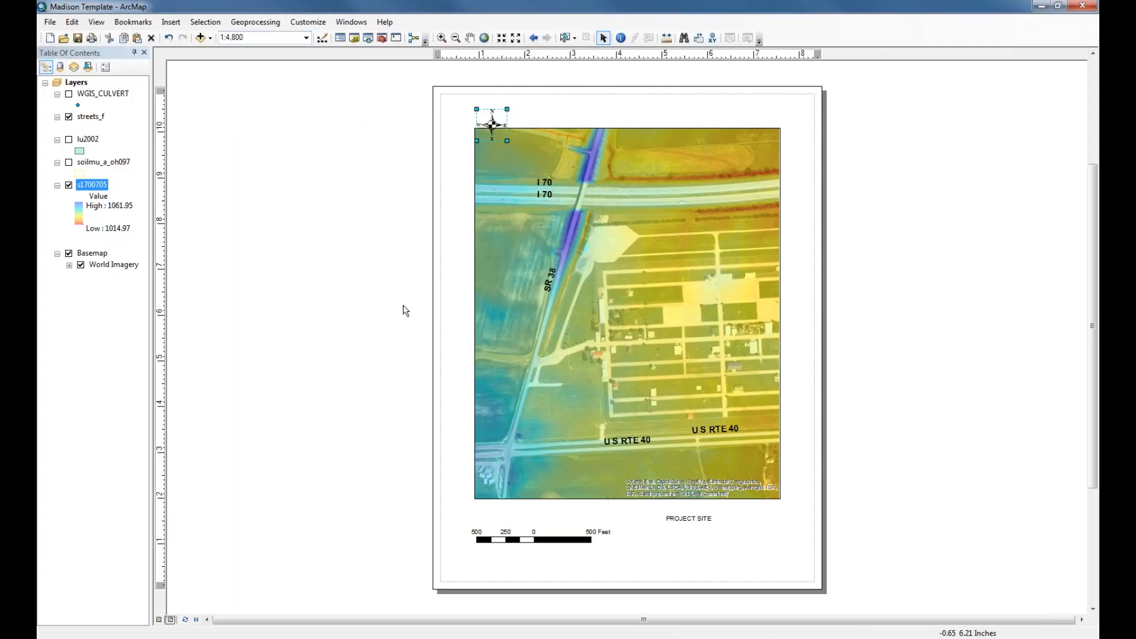
Step: Set the scale bar to adjust its width when resizing and give it a division value of 400 ft
double_click(550, 543)
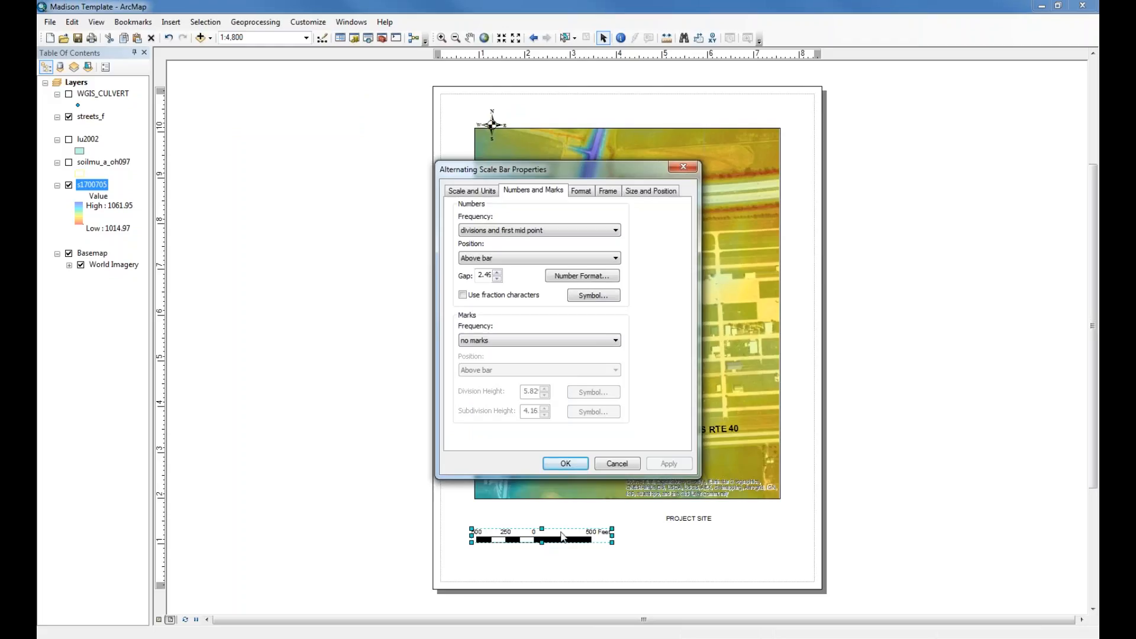
click(474, 187)
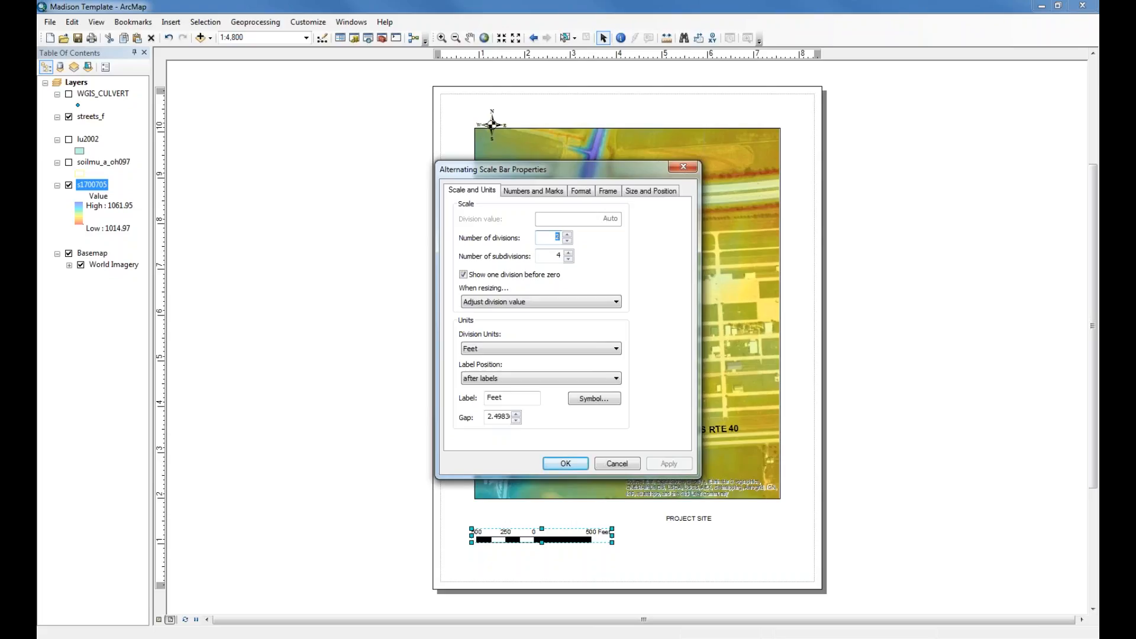
click(547, 302)
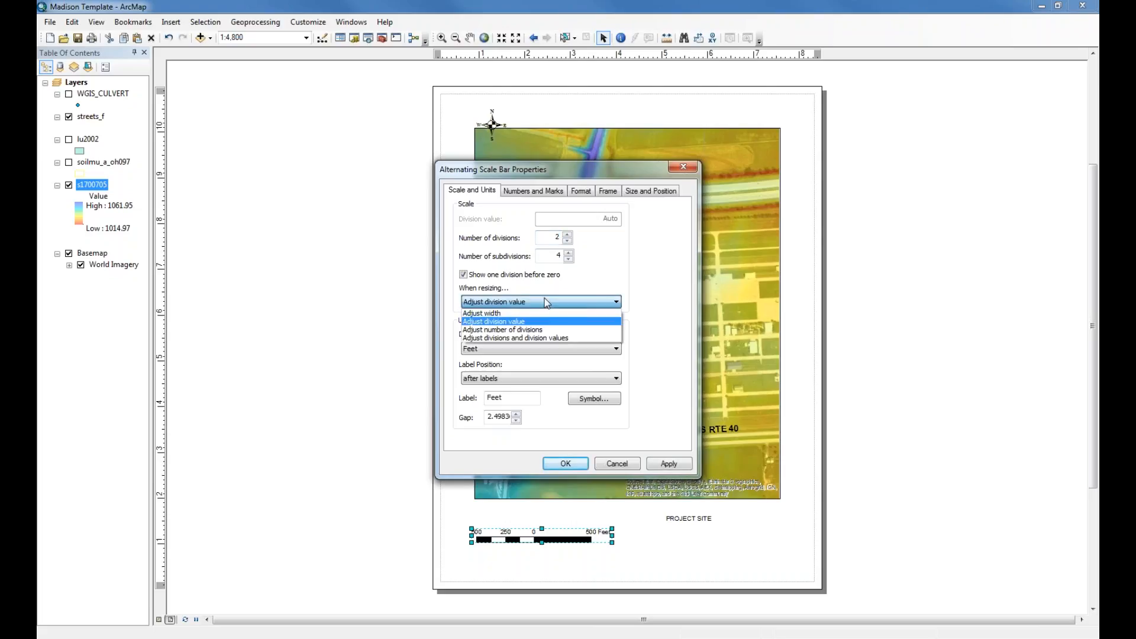
click(499, 314)
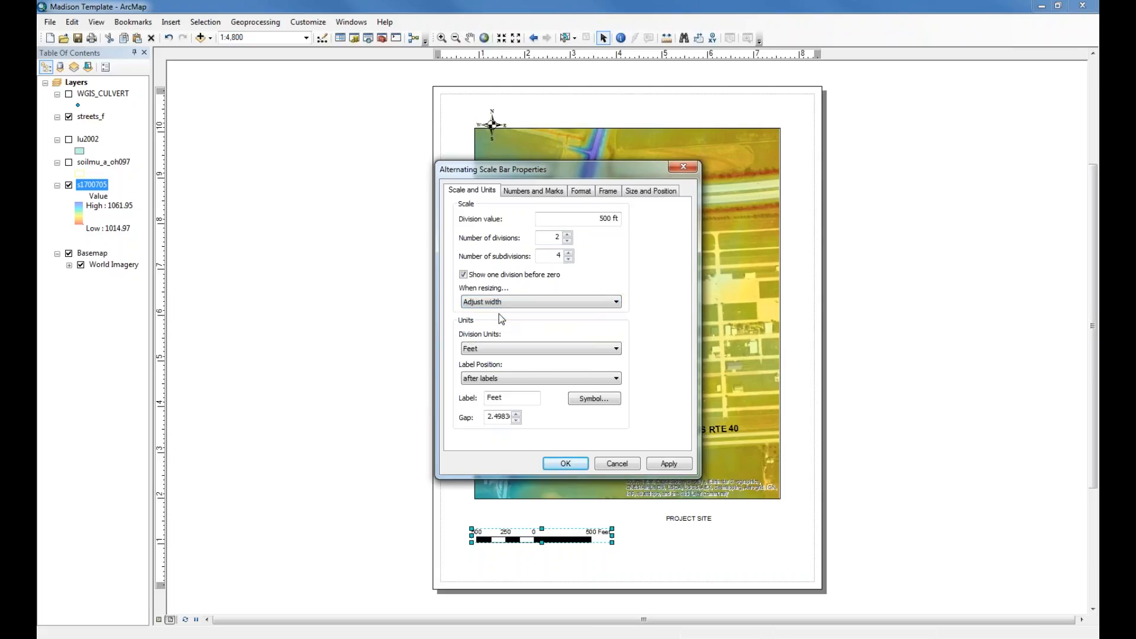
click(600, 218)
key(BackSpace)
text(4)
key(Return)
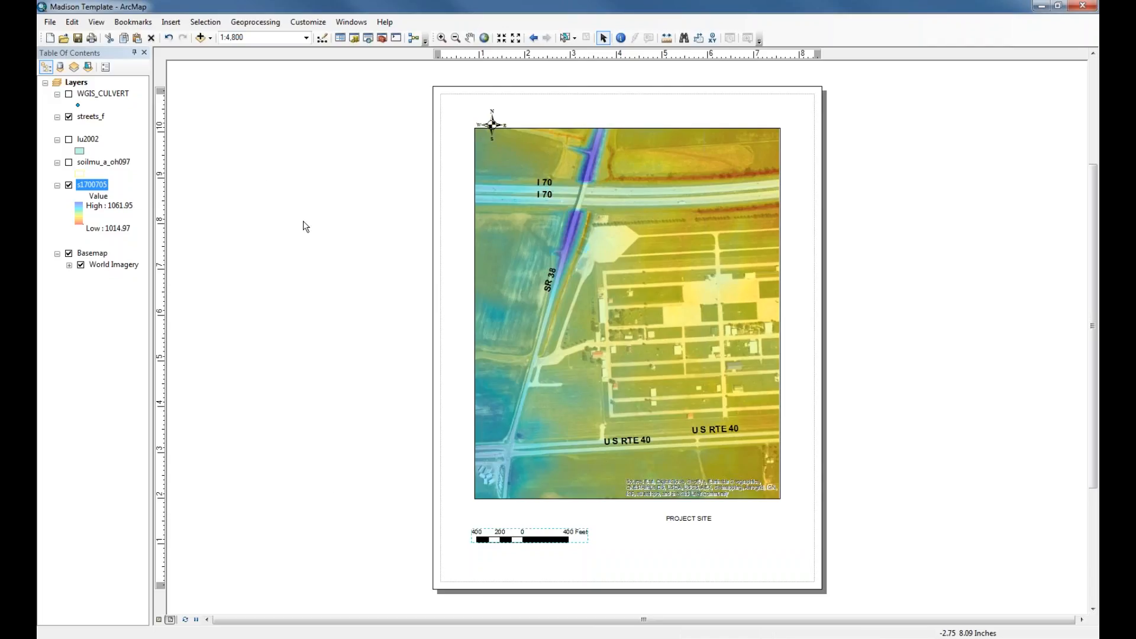
Step: Start a legend and remove the imagery, Citations and s1700705 items so that only streets_f is included
click(170, 22)
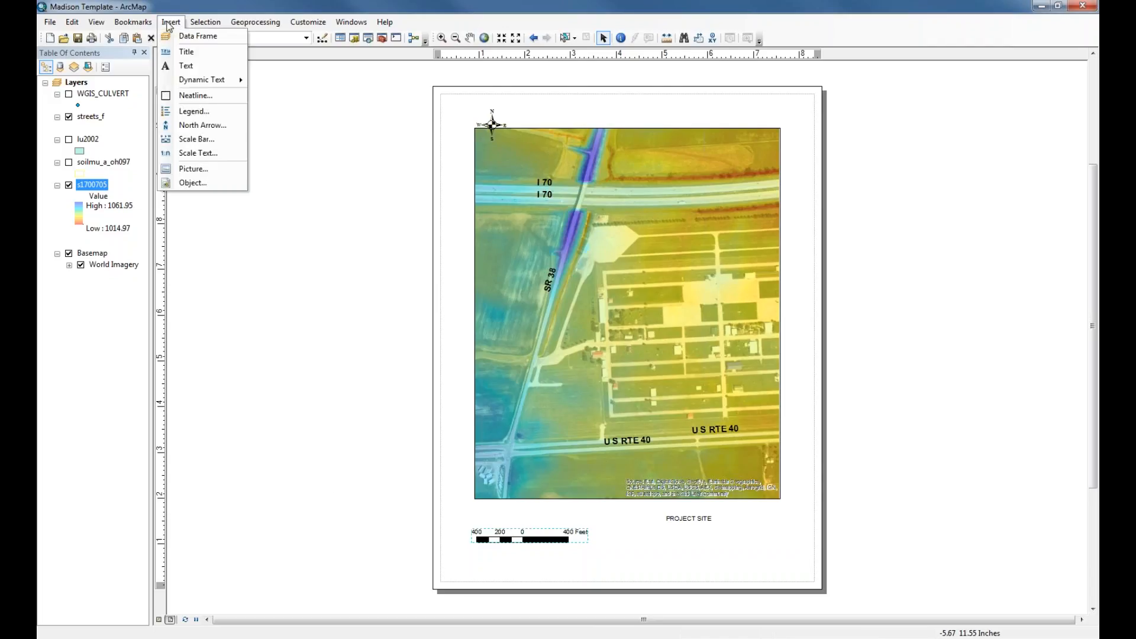
click(193, 112)
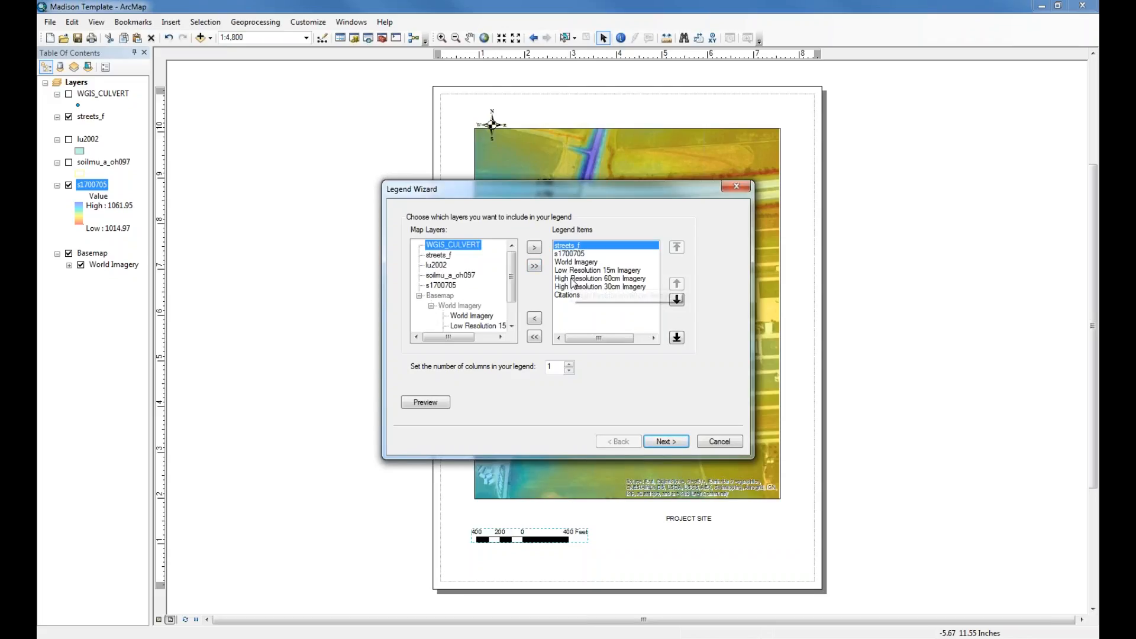
click(553, 269)
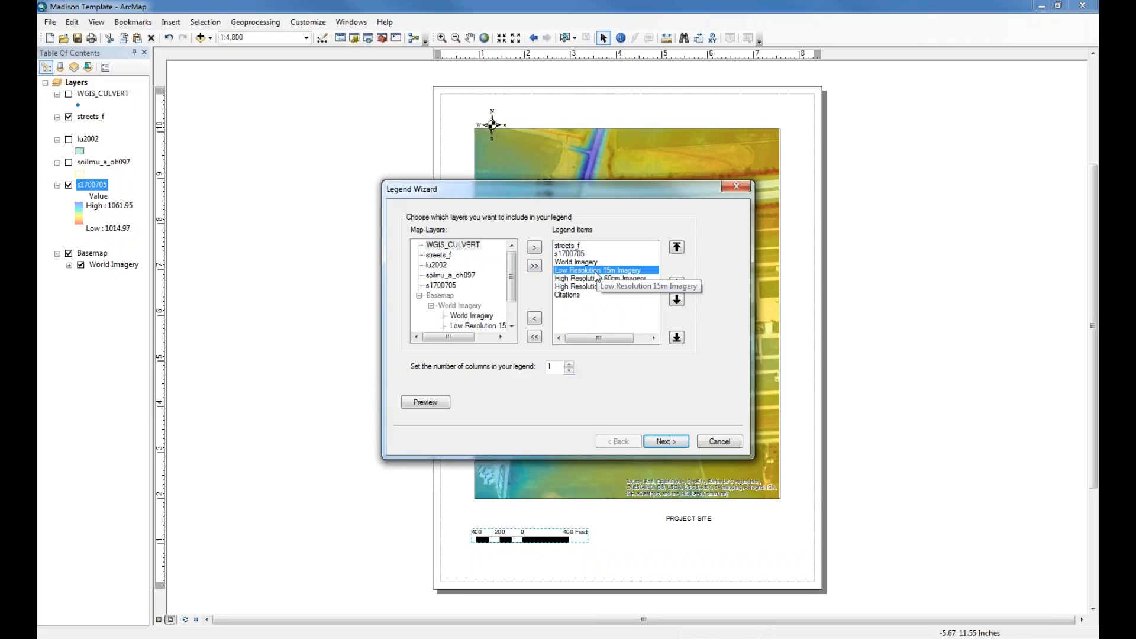
click(534, 318)
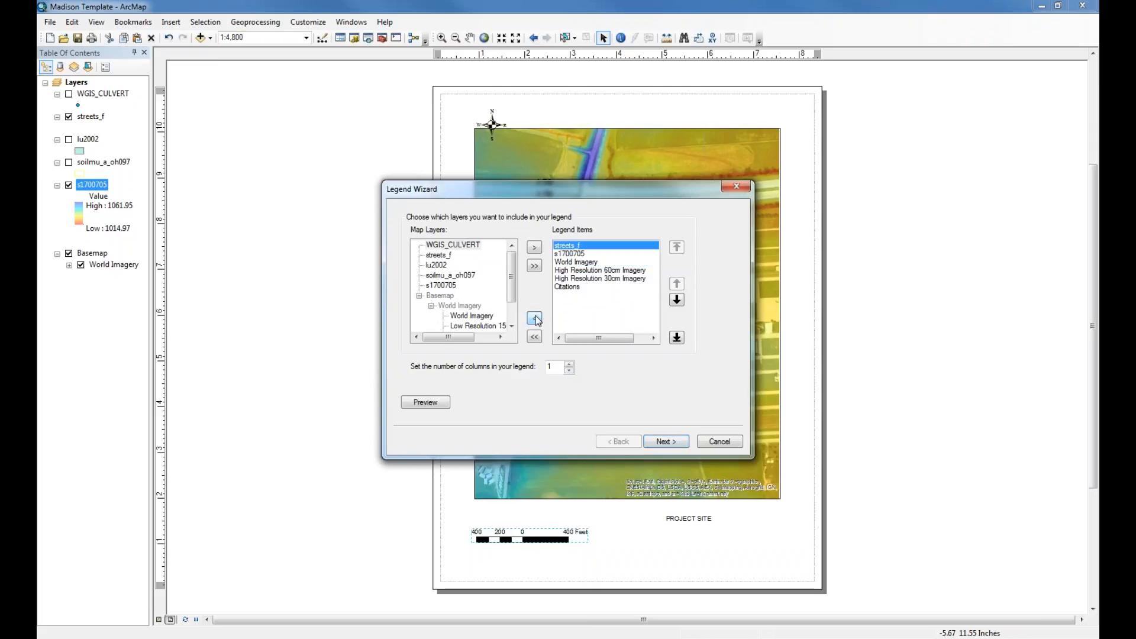
click(536, 320)
click(561, 270)
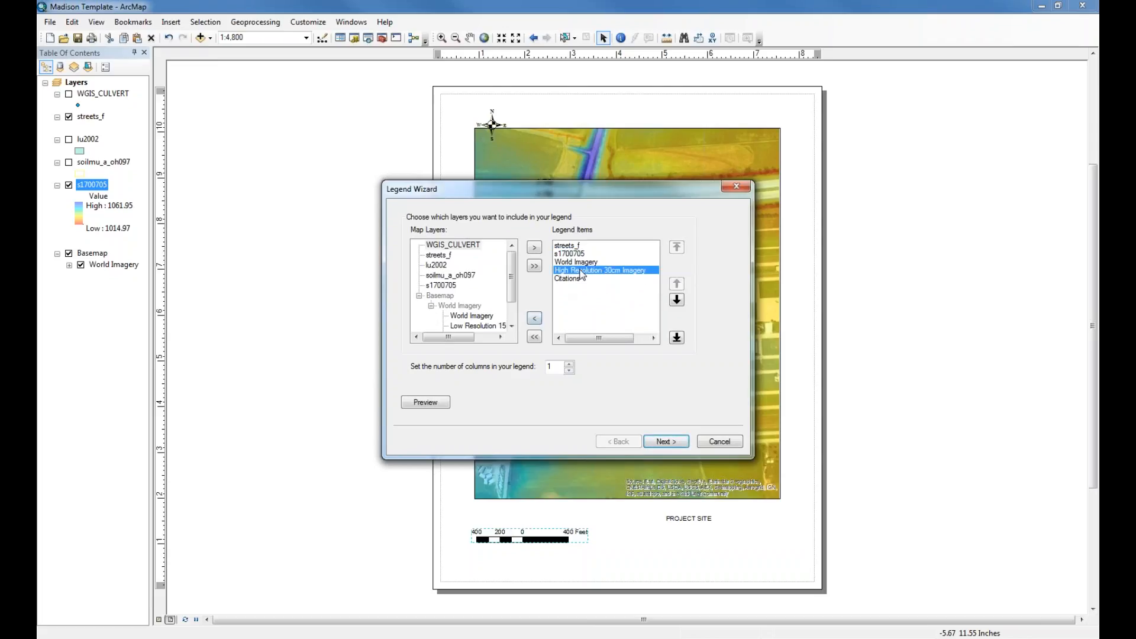
click(536, 320)
click(576, 262)
click(534, 319)
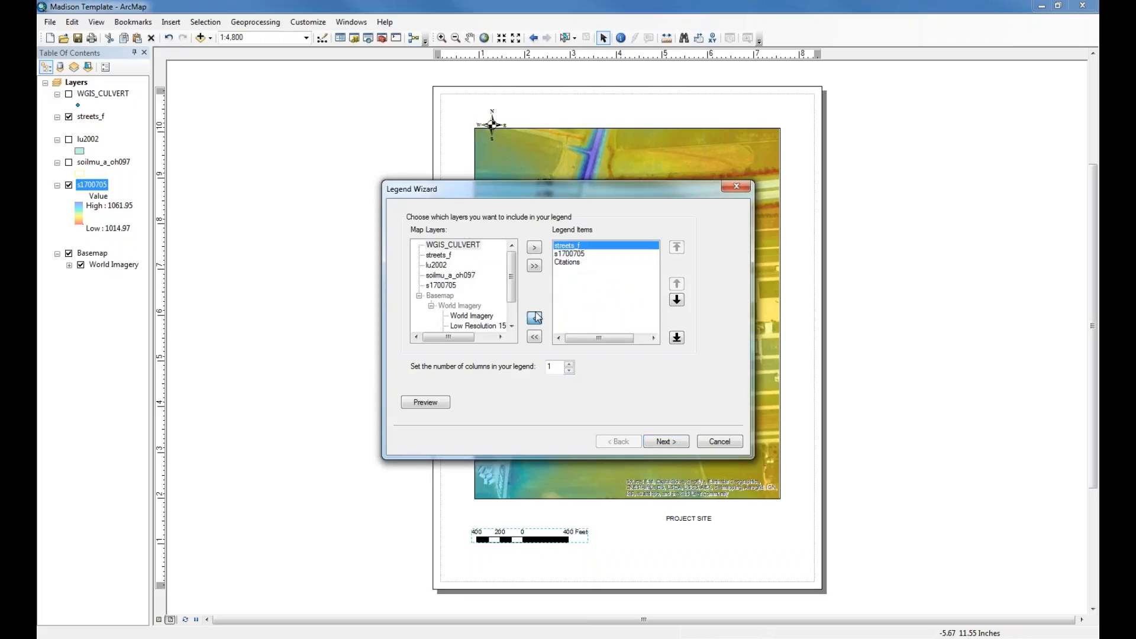
click(567, 262)
click(535, 318)
click(574, 254)
click(534, 318)
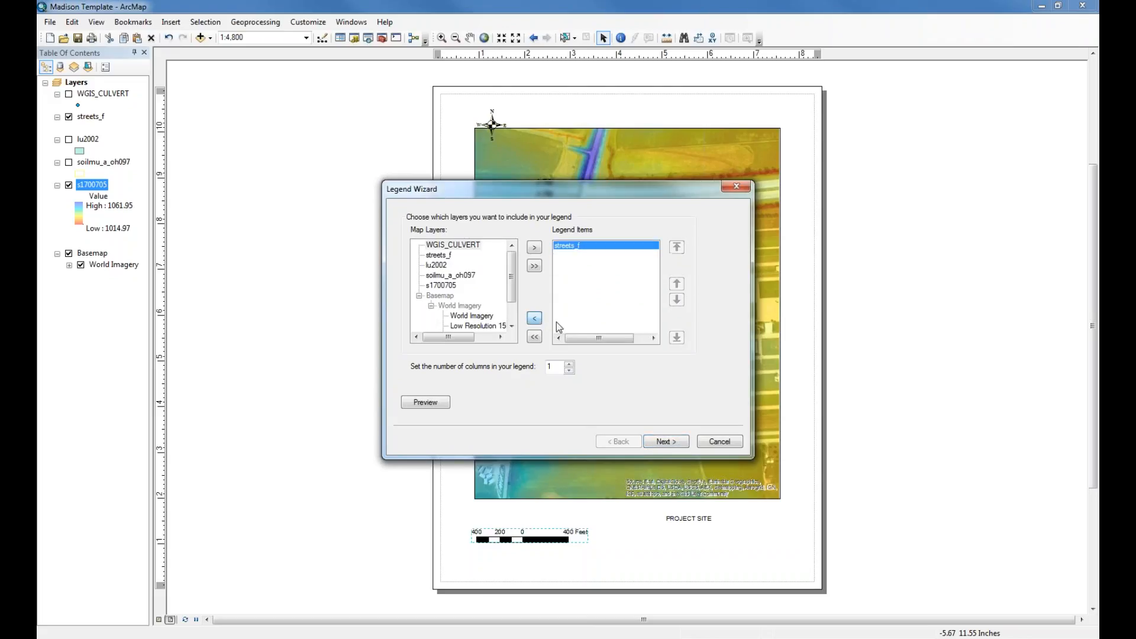
Step: Finish the legend with the default title, frame, patch and spacing settings and place it below the PROJECT SITE text near the page's lower-right corner
click(677, 440)
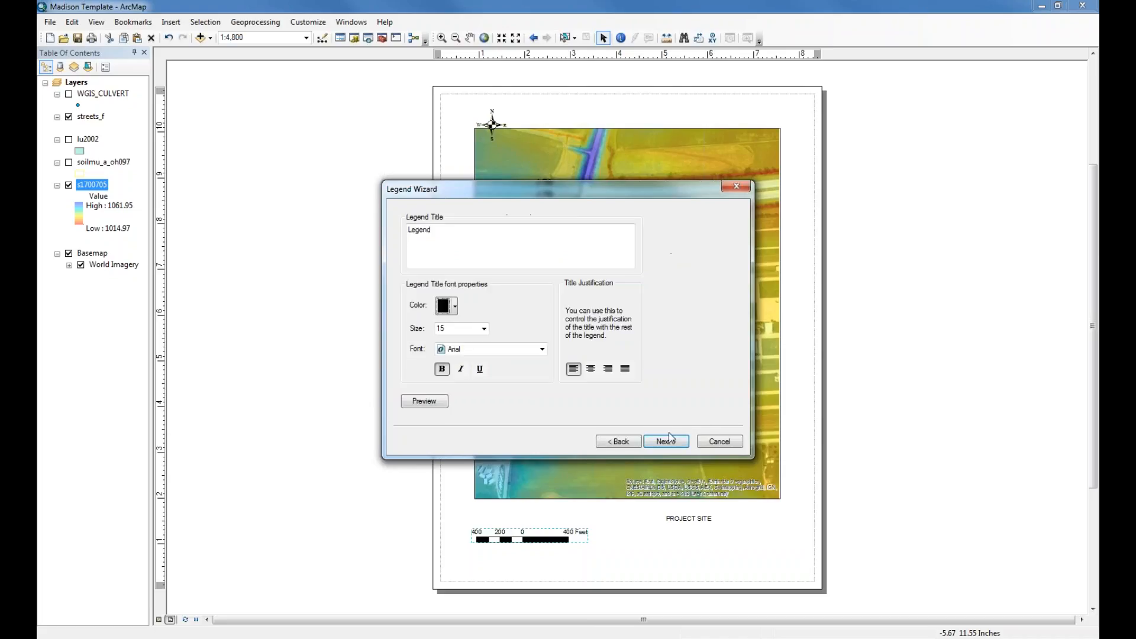
click(671, 443)
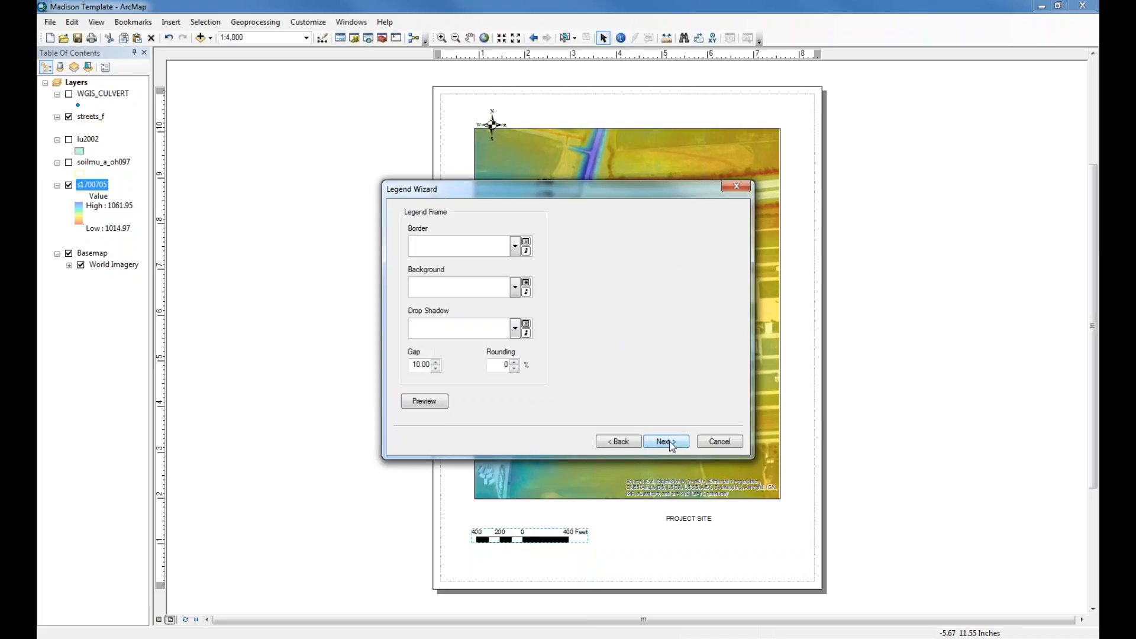
click(671, 444)
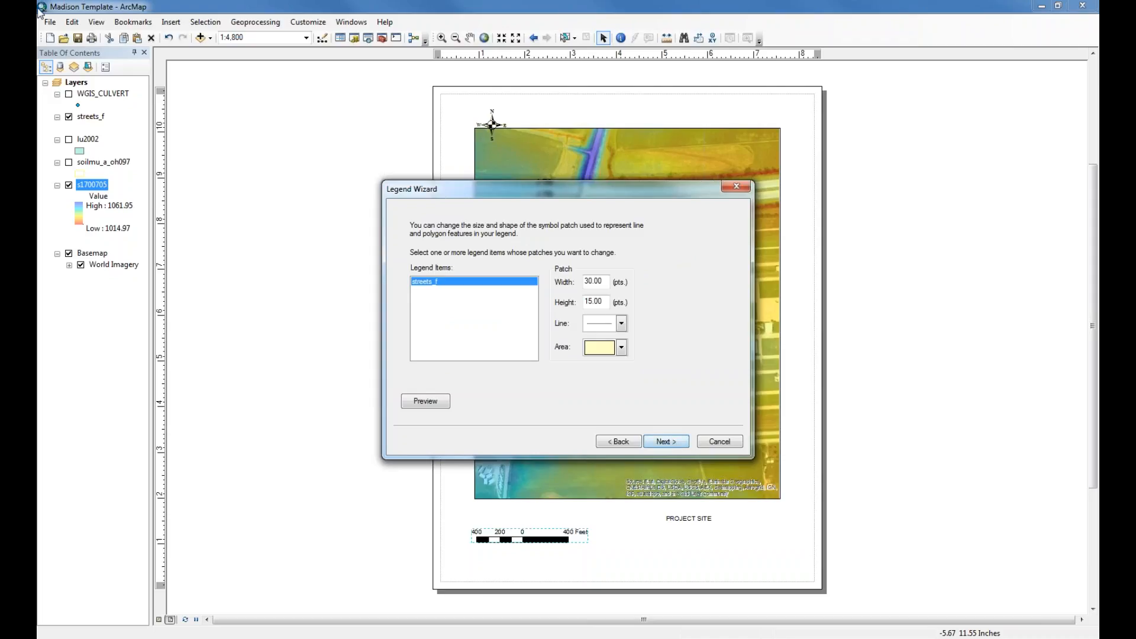
click(680, 442)
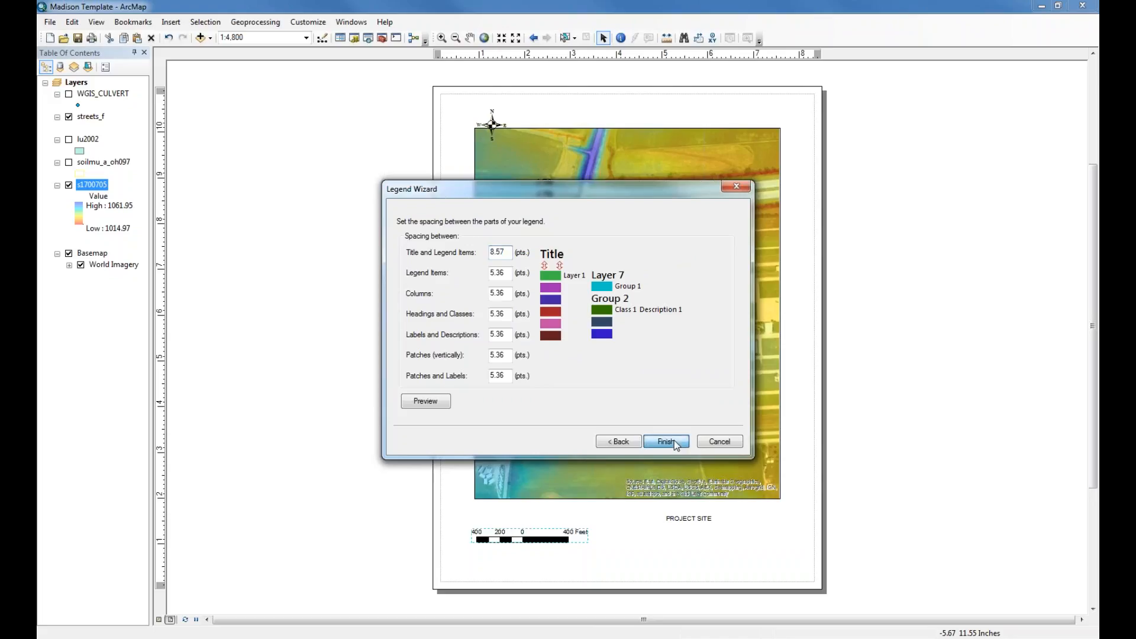
click(673, 441)
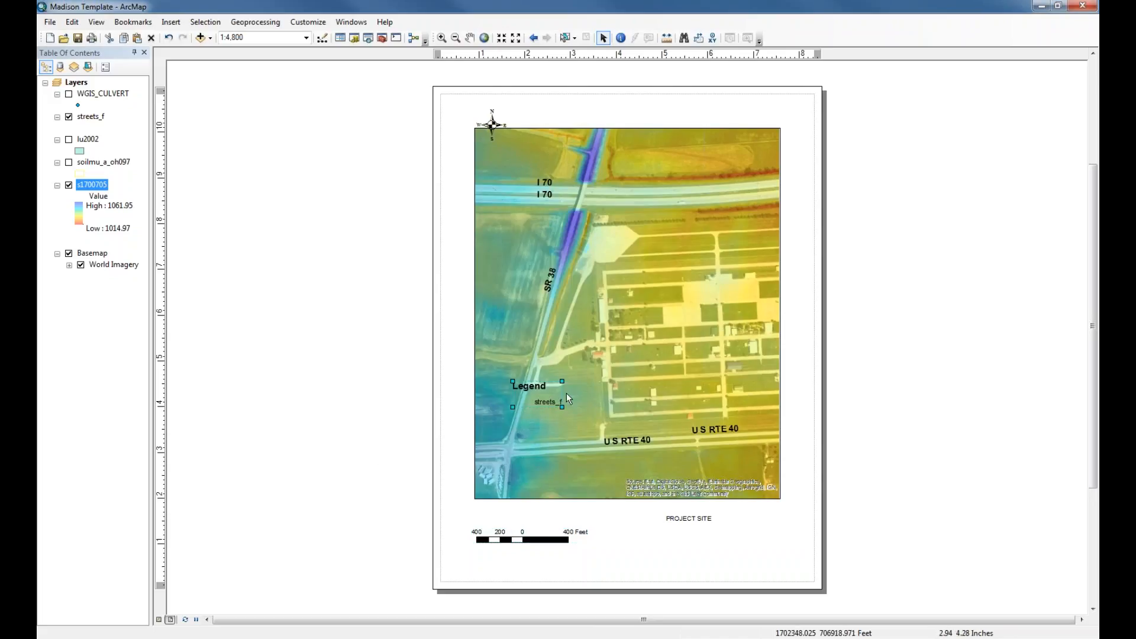
drag(547, 385, 751, 547)
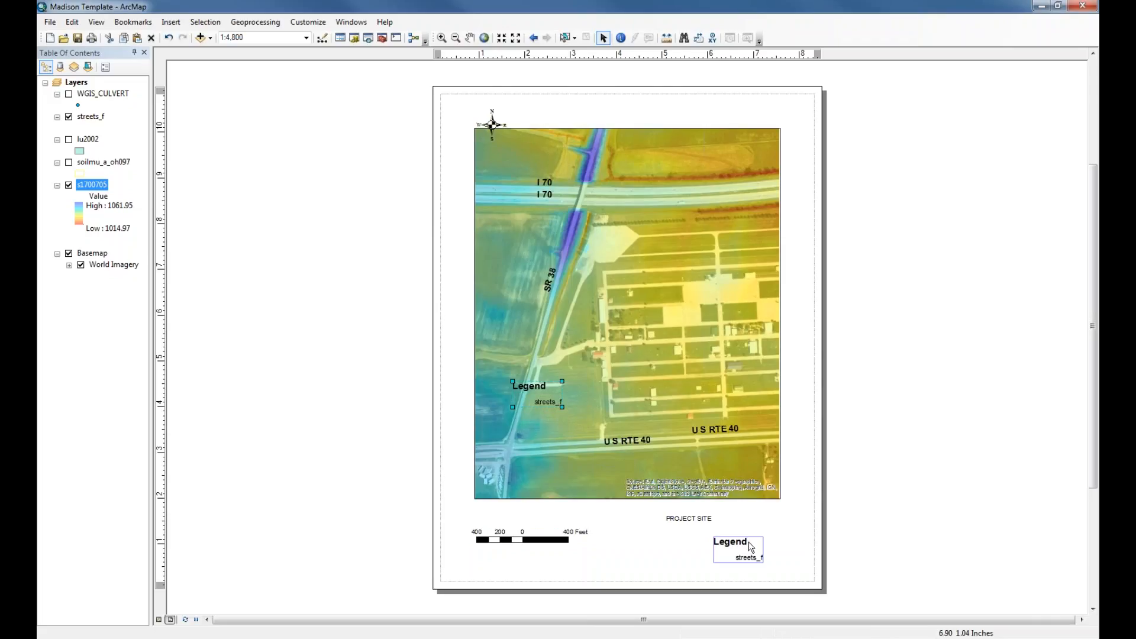
click(802, 511)
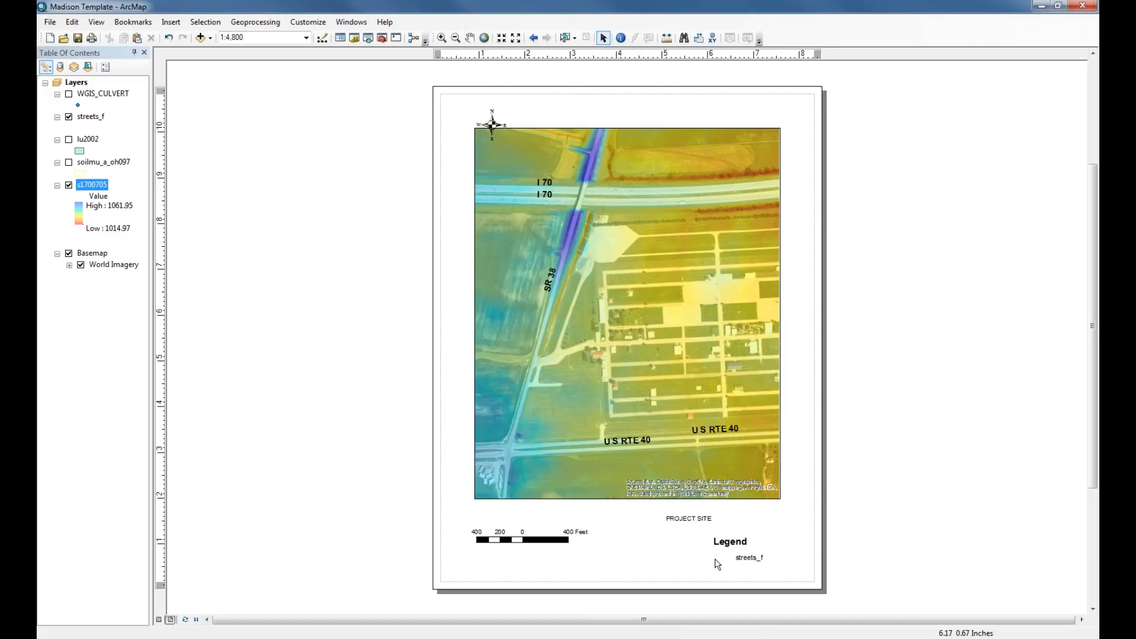
Step: Symbolize the streets_f layer with the Expressway line style and check its entry in the page legend
click(87, 128)
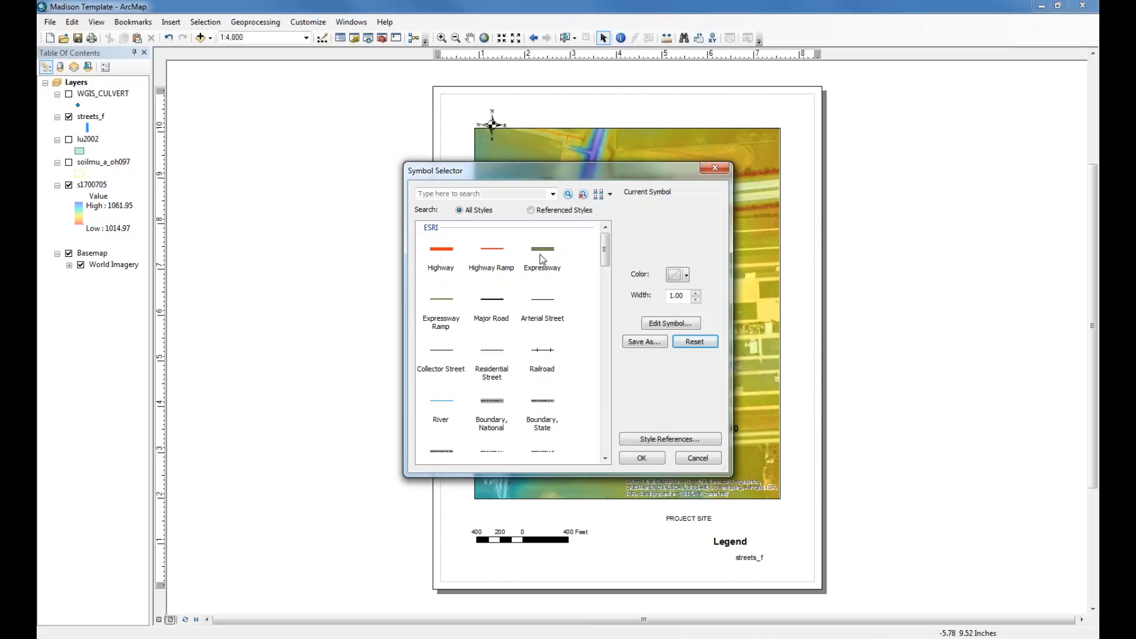
click(541, 258)
click(651, 459)
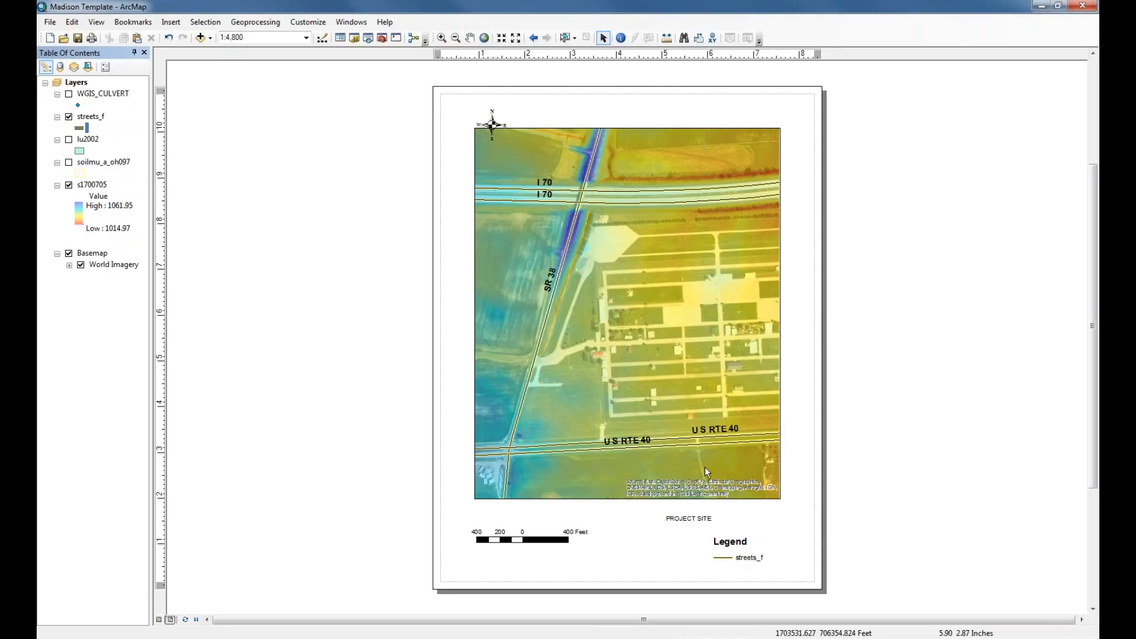
click(736, 544)
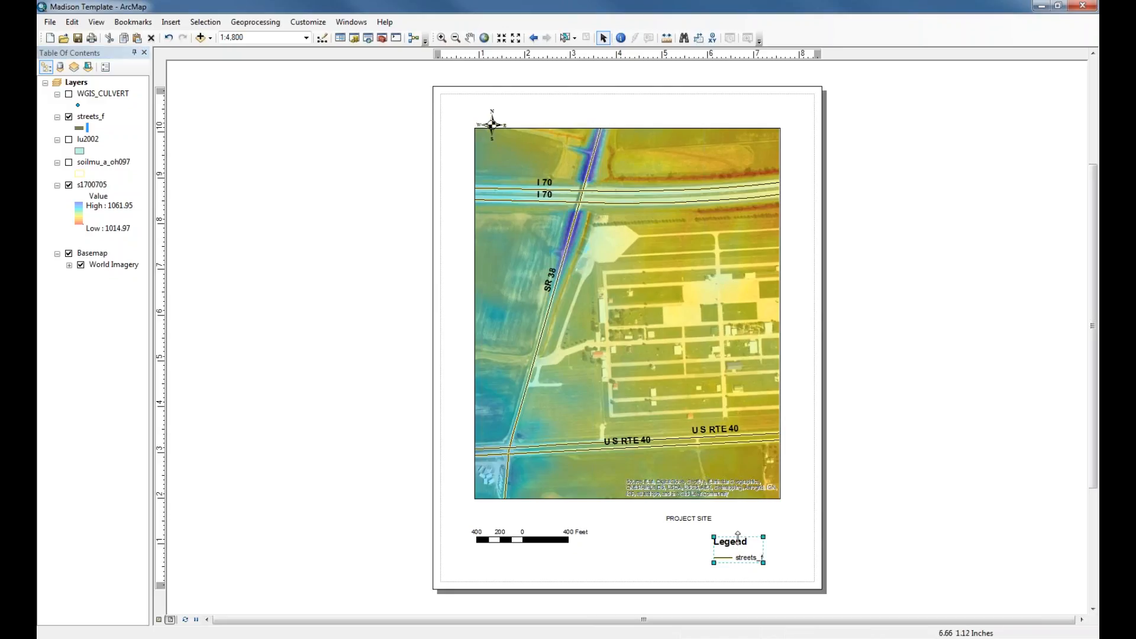
click(793, 534)
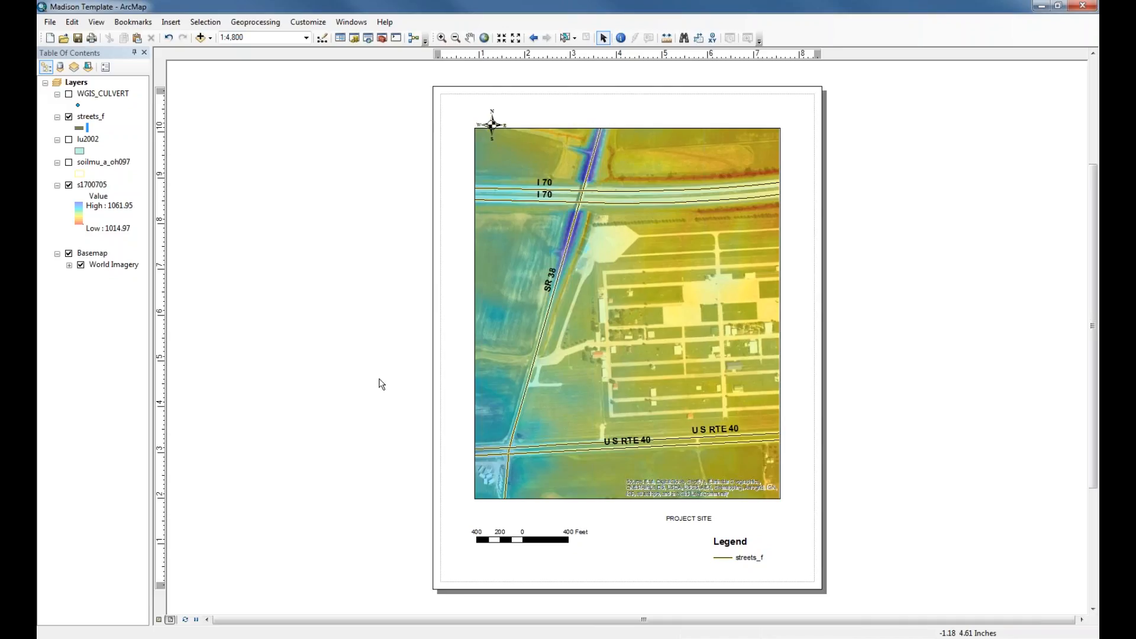
Step: Hide the s1700705 elevation layer, and show the lu2002 layer briefly before hiding it again
click(68, 185)
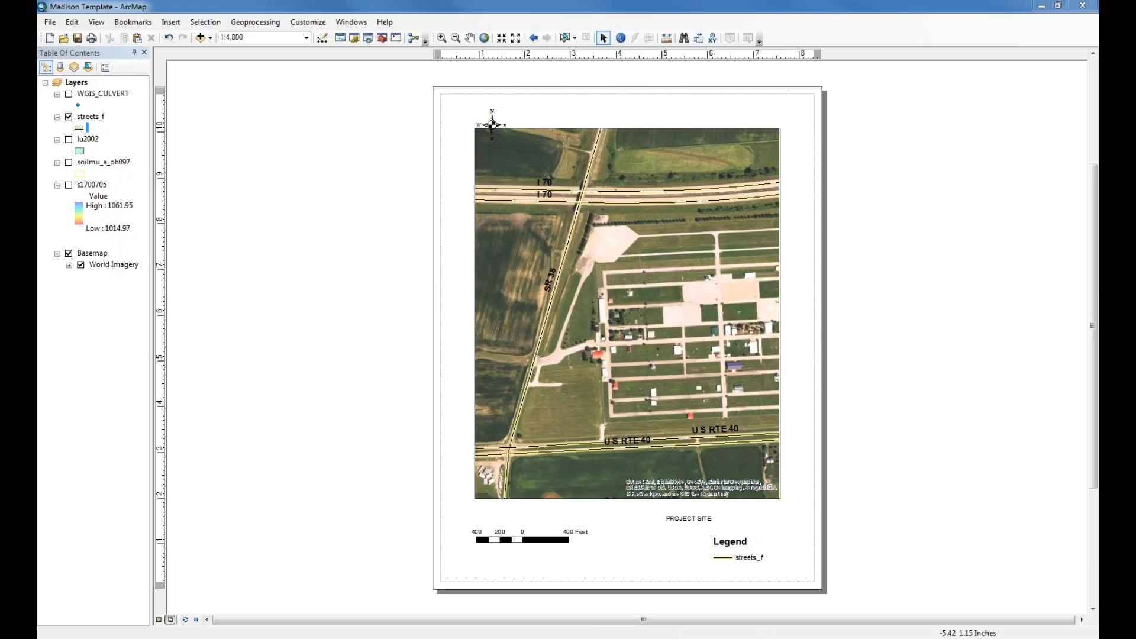
click(69, 140)
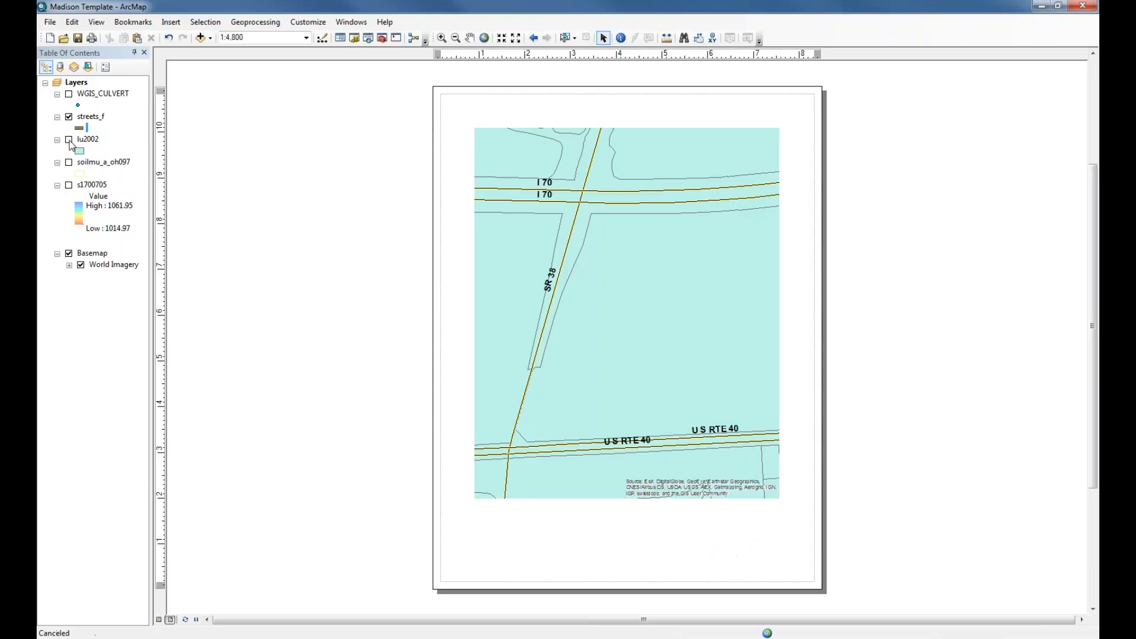
click(69, 140)
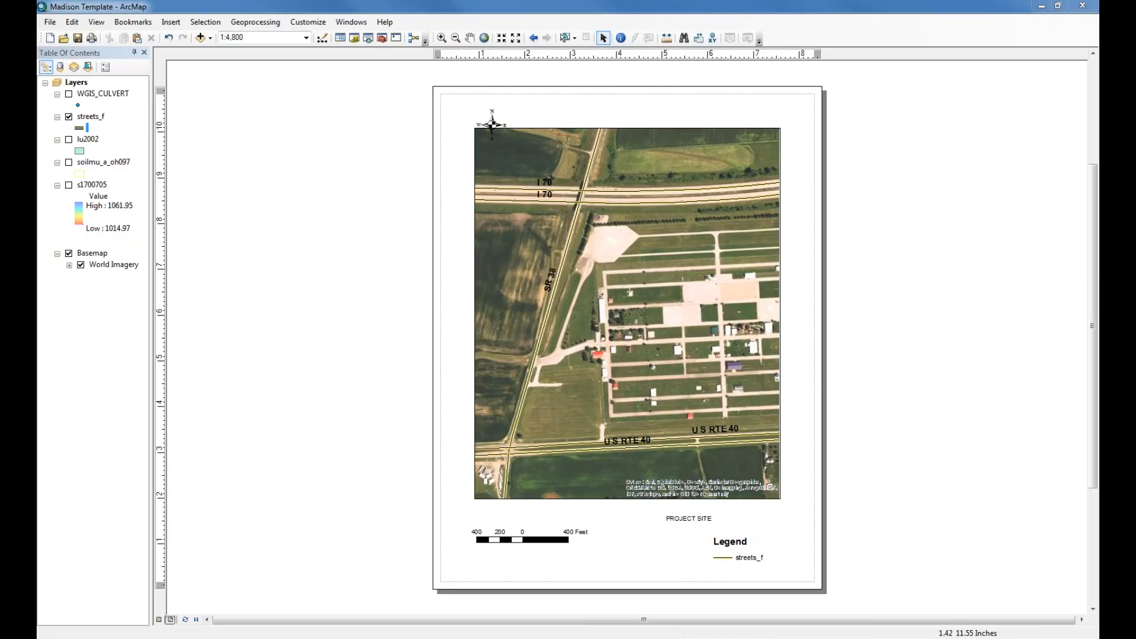
Step: Pan the map within the data frame so the I 70 and SR 38 crossing sits slightly right of centre in its upper half
click(471, 39)
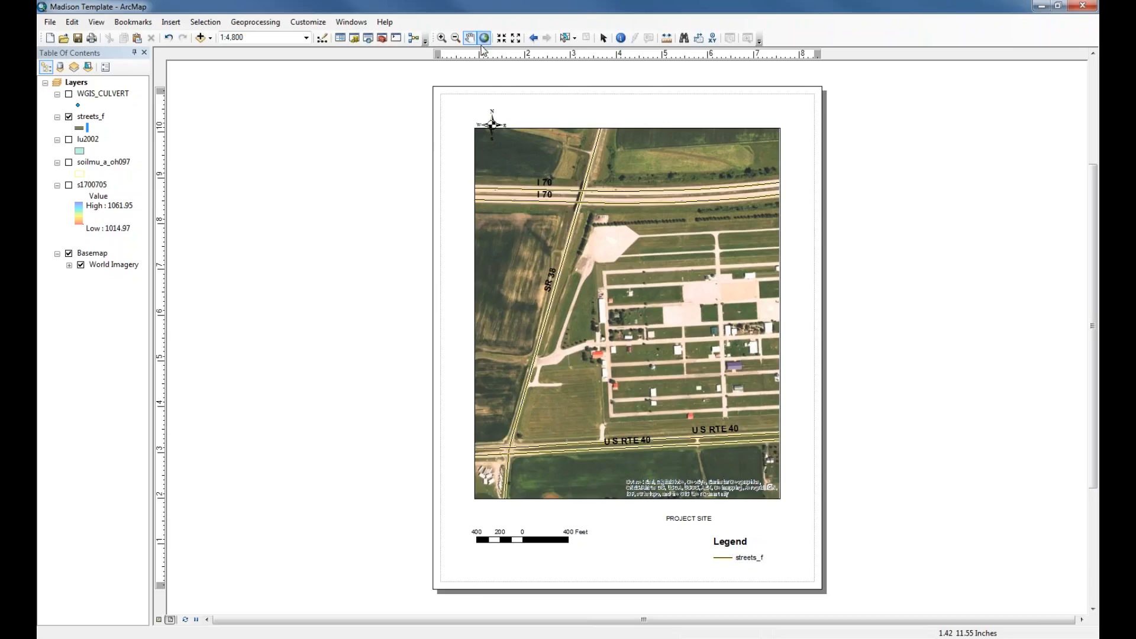
drag(603, 239, 635, 262)
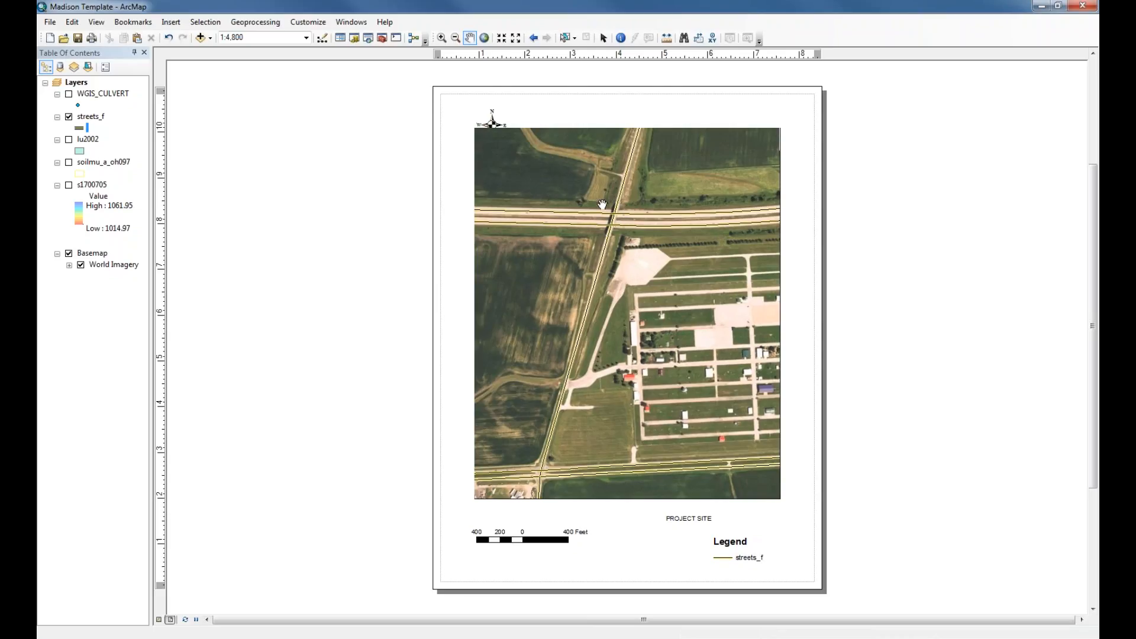
click(603, 39)
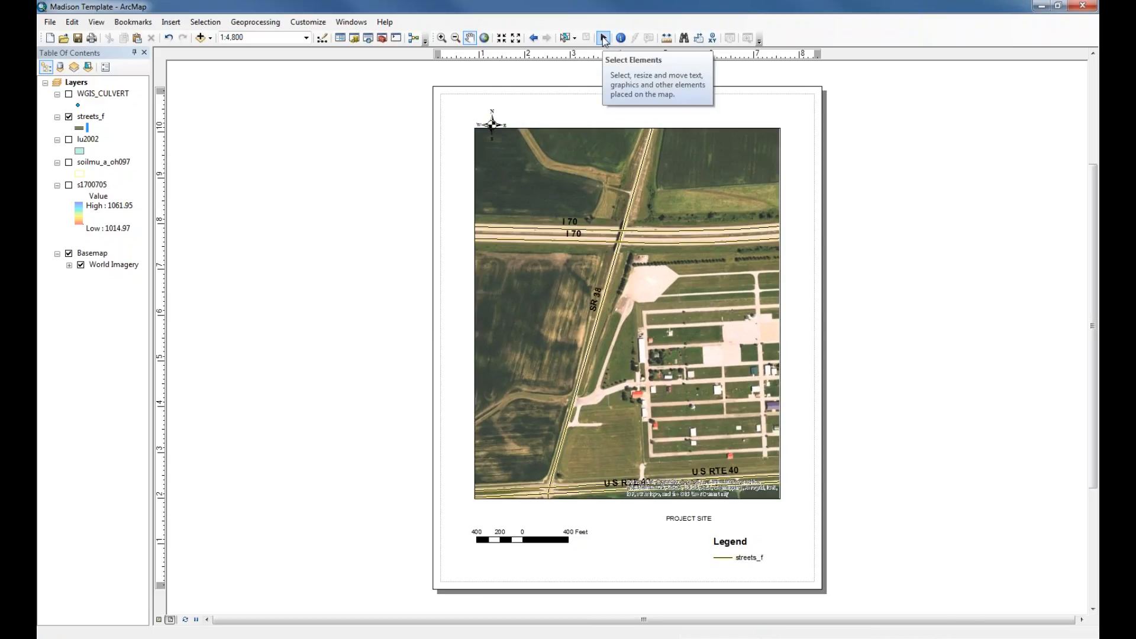
click(469, 37)
drag(658, 276, 607, 277)
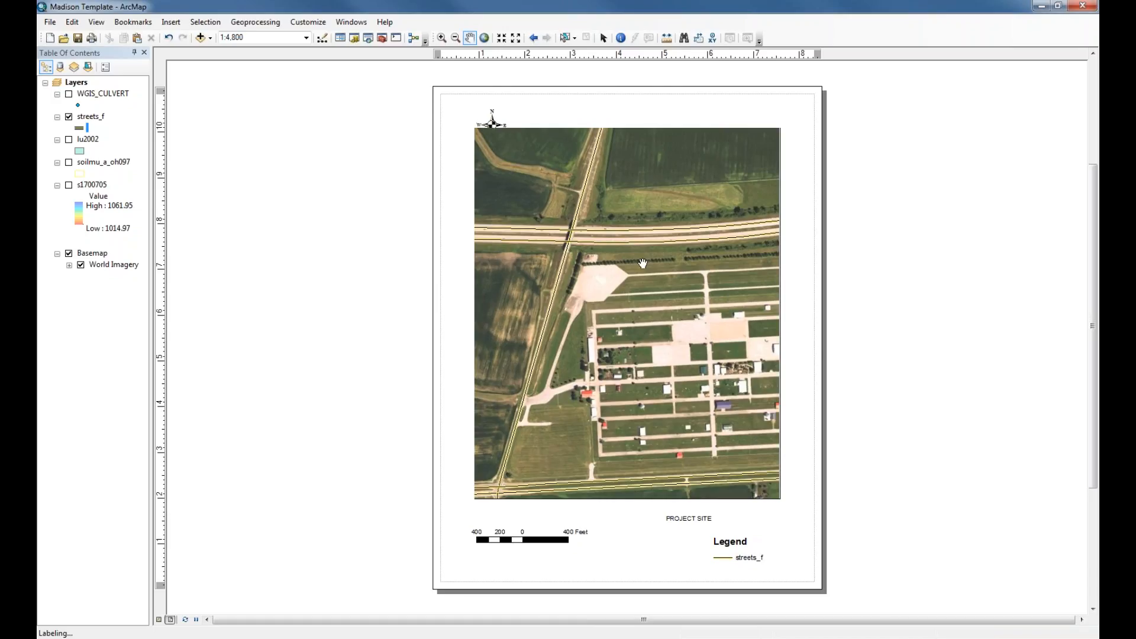
drag(493, 279, 543, 329)
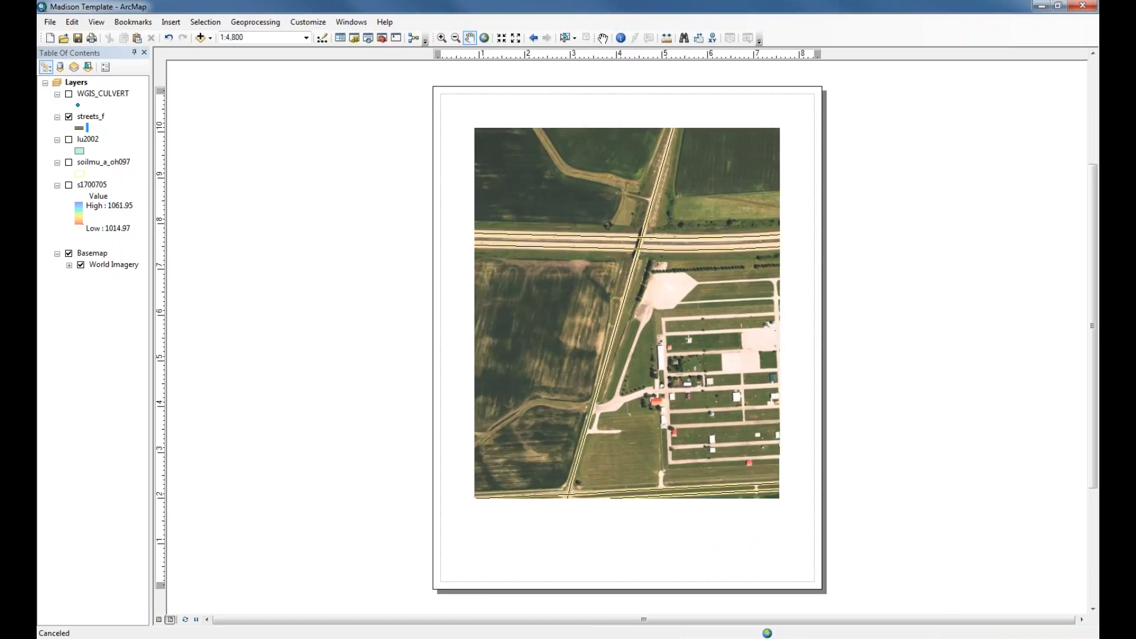
Step: Enlarge the data frame from its upper-right corner and shift it slightly up and left on the page
click(602, 37)
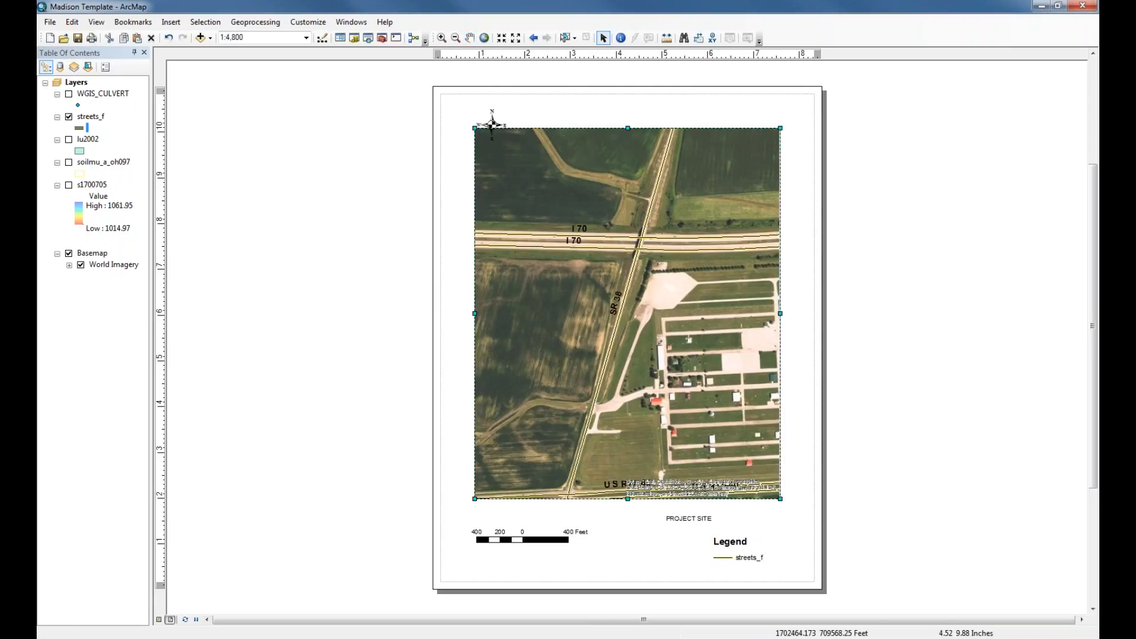
click(638, 138)
drag(779, 128, 793, 111)
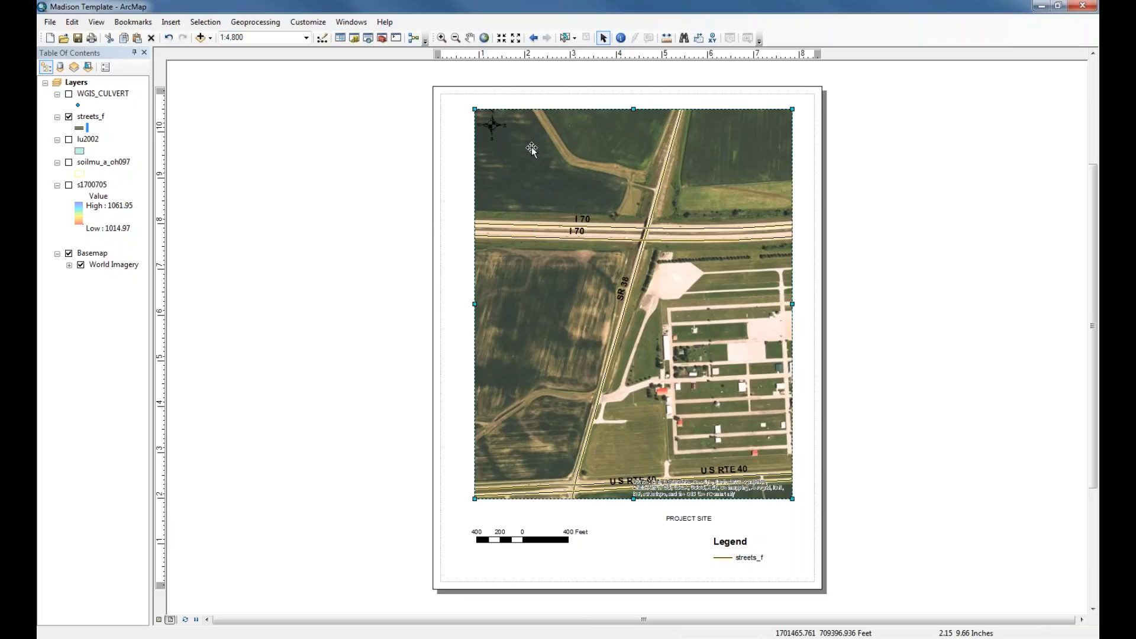
drag(531, 148, 518, 141)
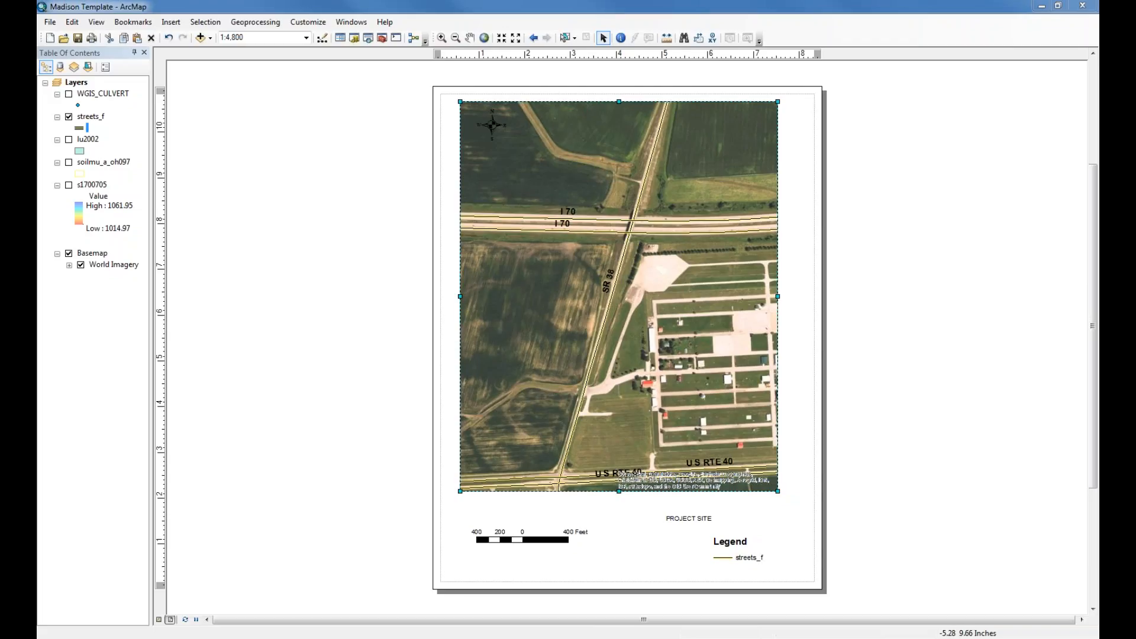
Step: Switch to data view, identify a point just north of I 70 and west of SR 38, and review the layers available for identifying
click(96, 23)
click(108, 34)
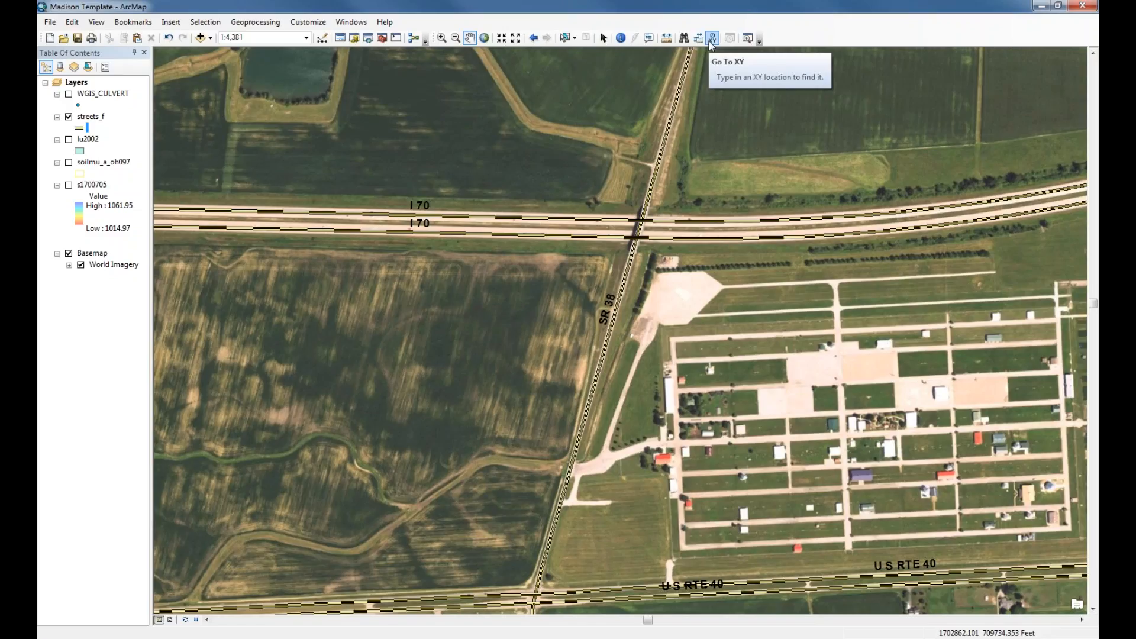
click(620, 39)
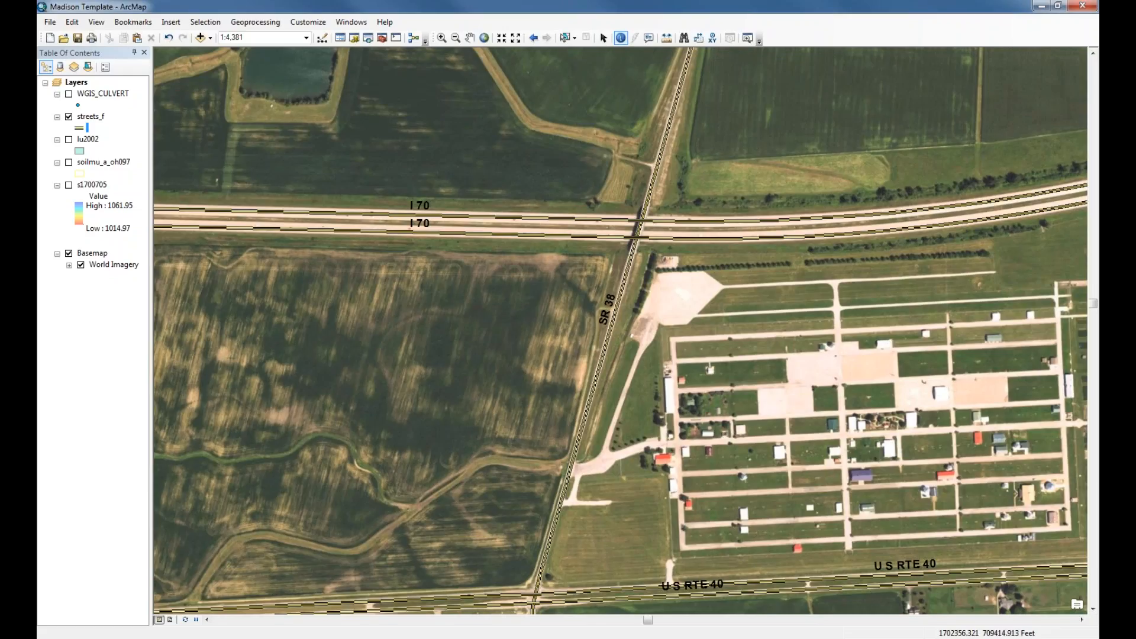
click(621, 102)
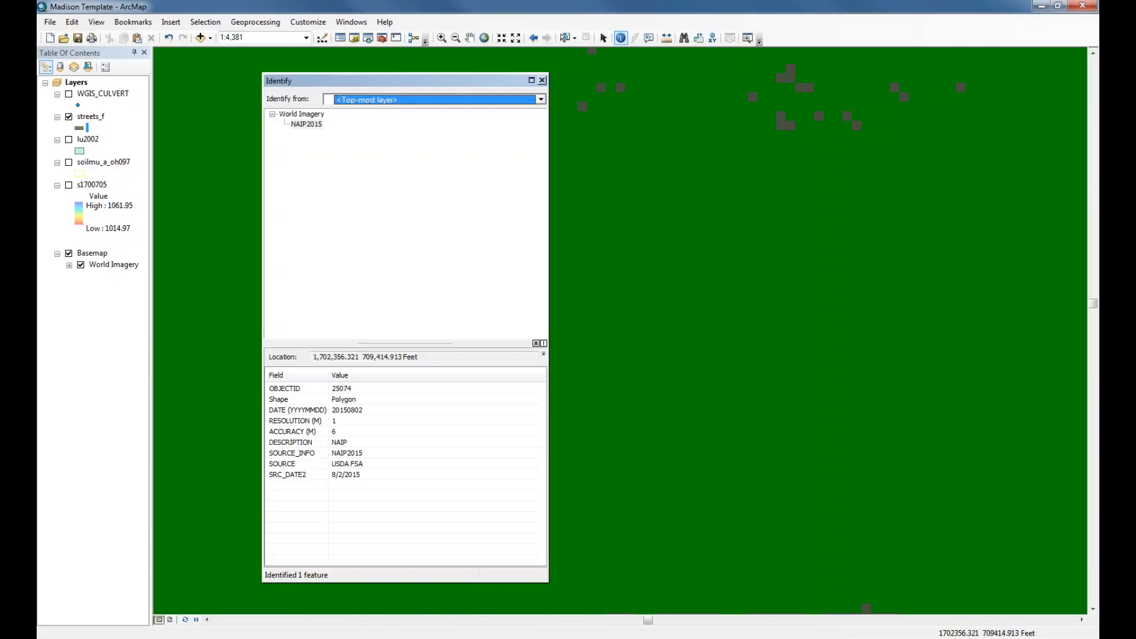
click(541, 100)
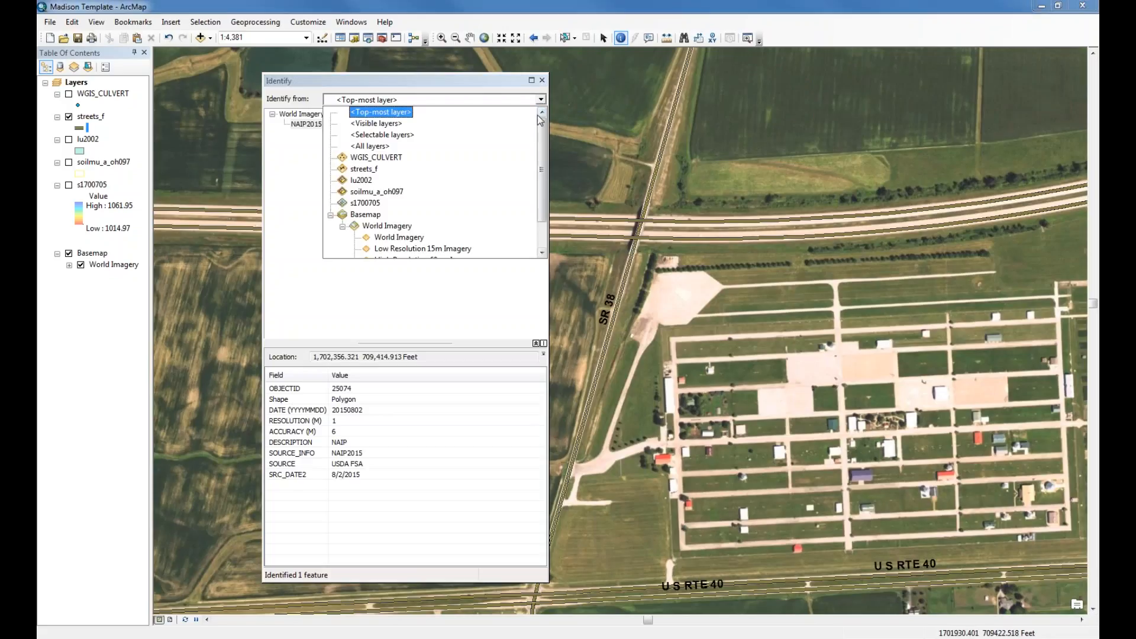
scroll(542, 132, down, 1)
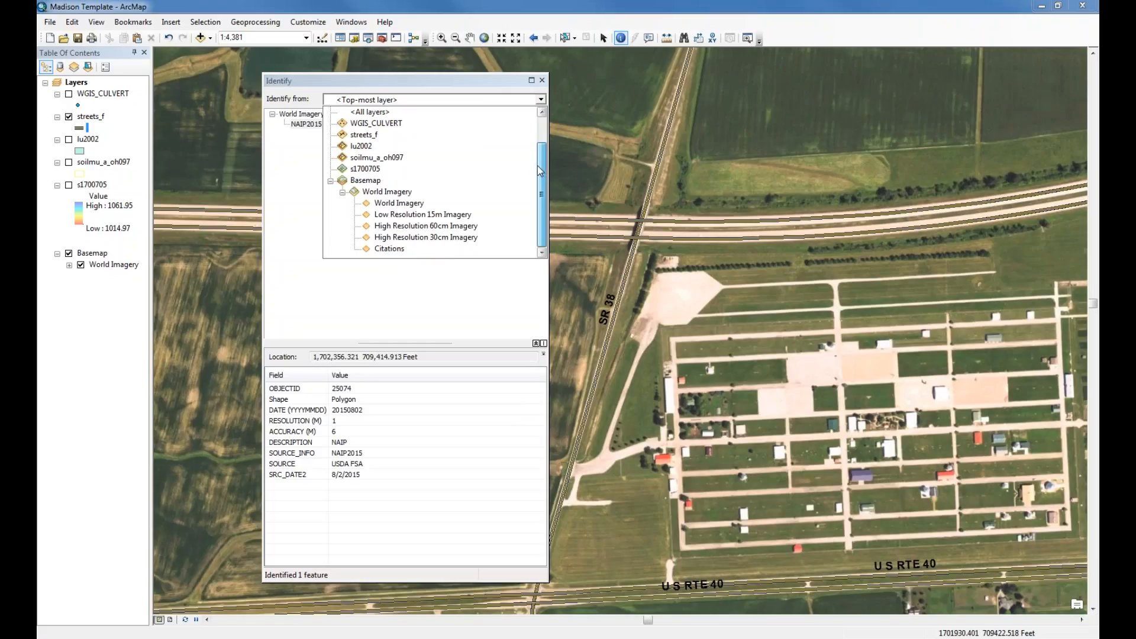
scroll(540, 172, up, 1)
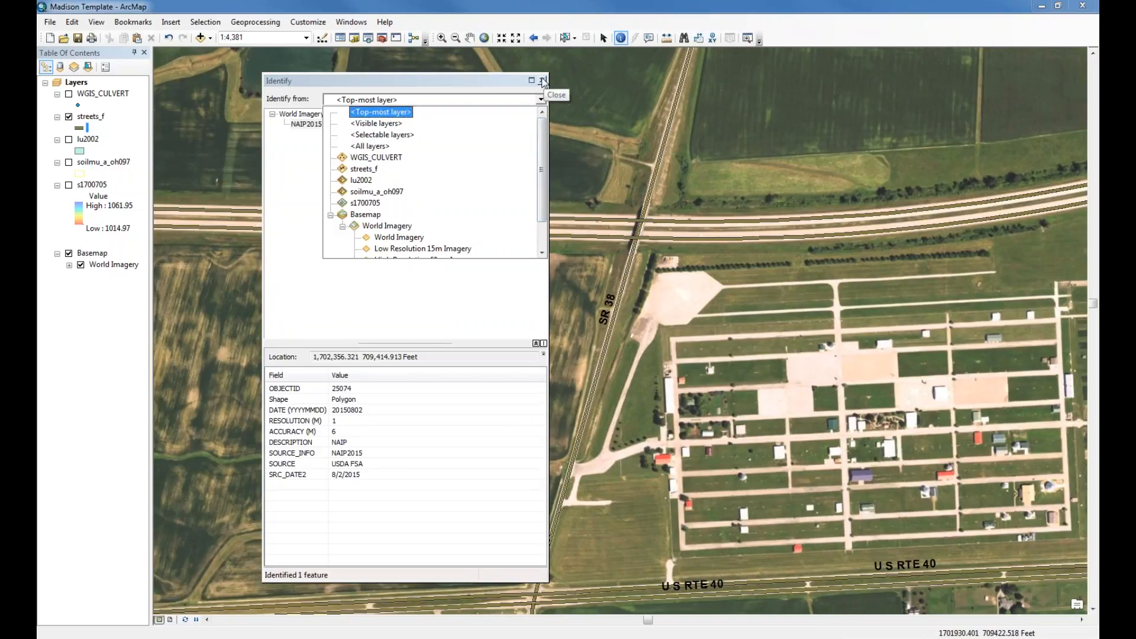
click(506, 80)
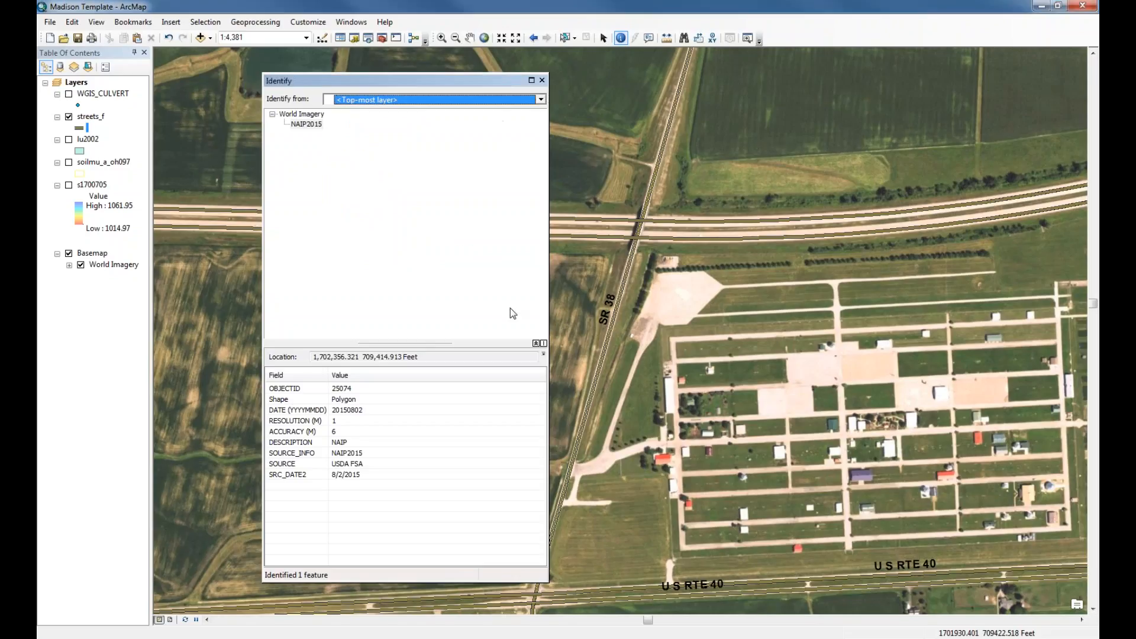
Step: Show the identified location's coordinates in Decimal Degrees and in Degrees Minutes Seconds, and close the identify results
click(543, 355)
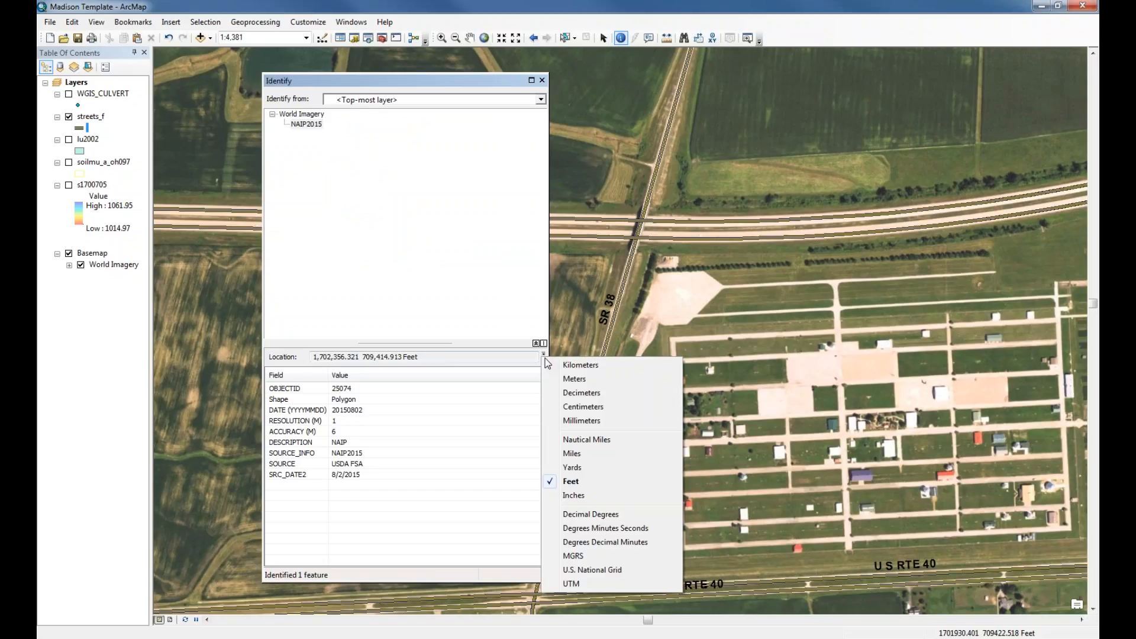
click(594, 518)
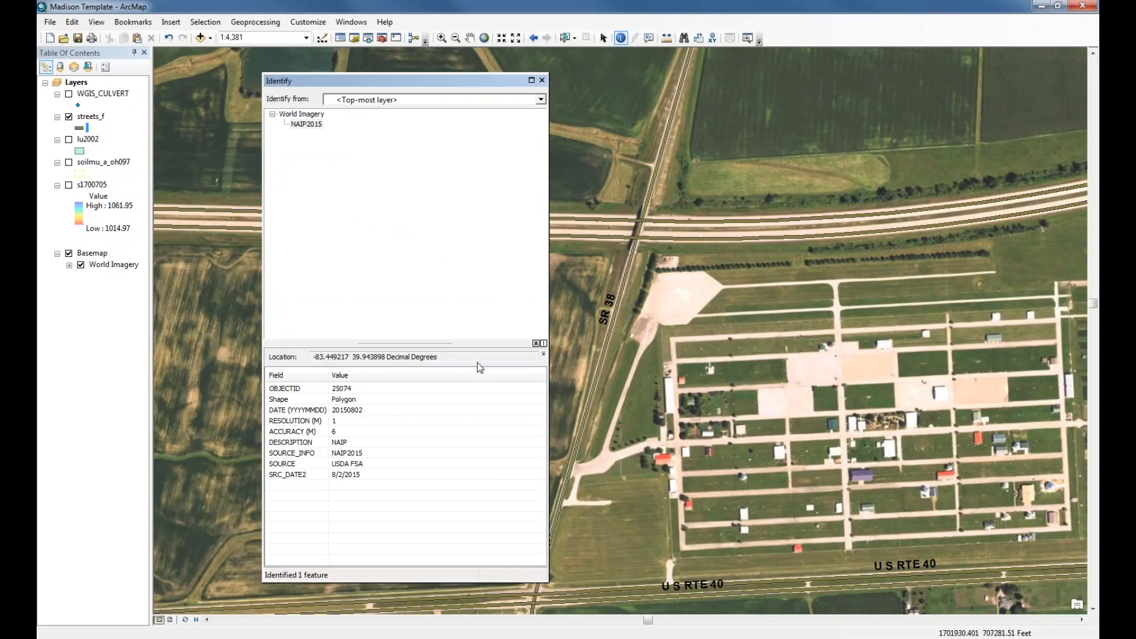
click(543, 354)
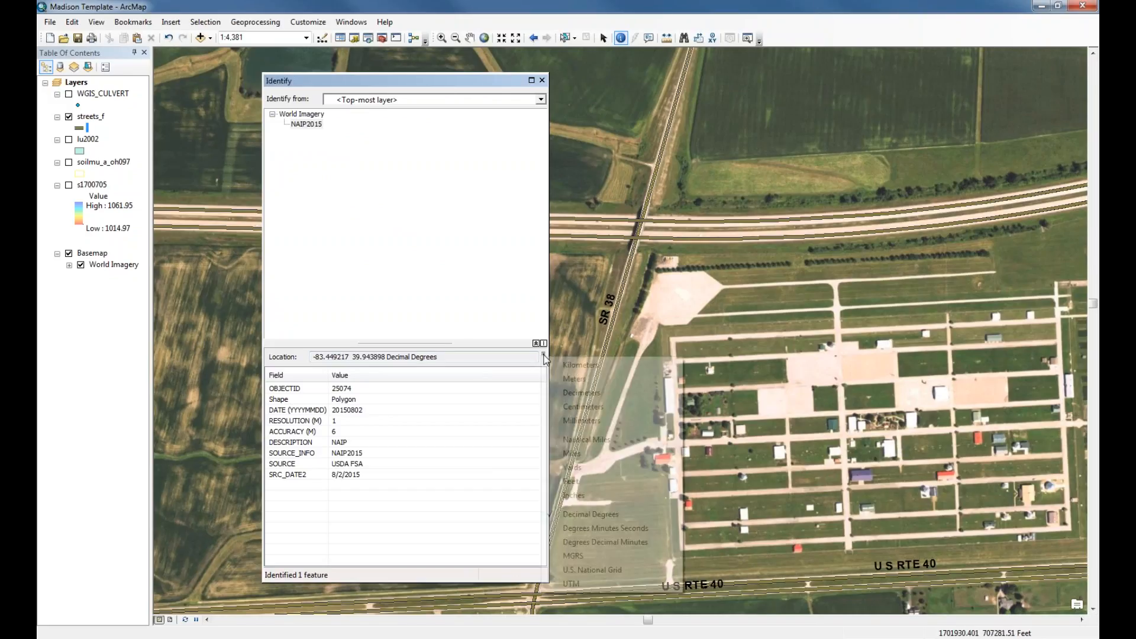
click(603, 528)
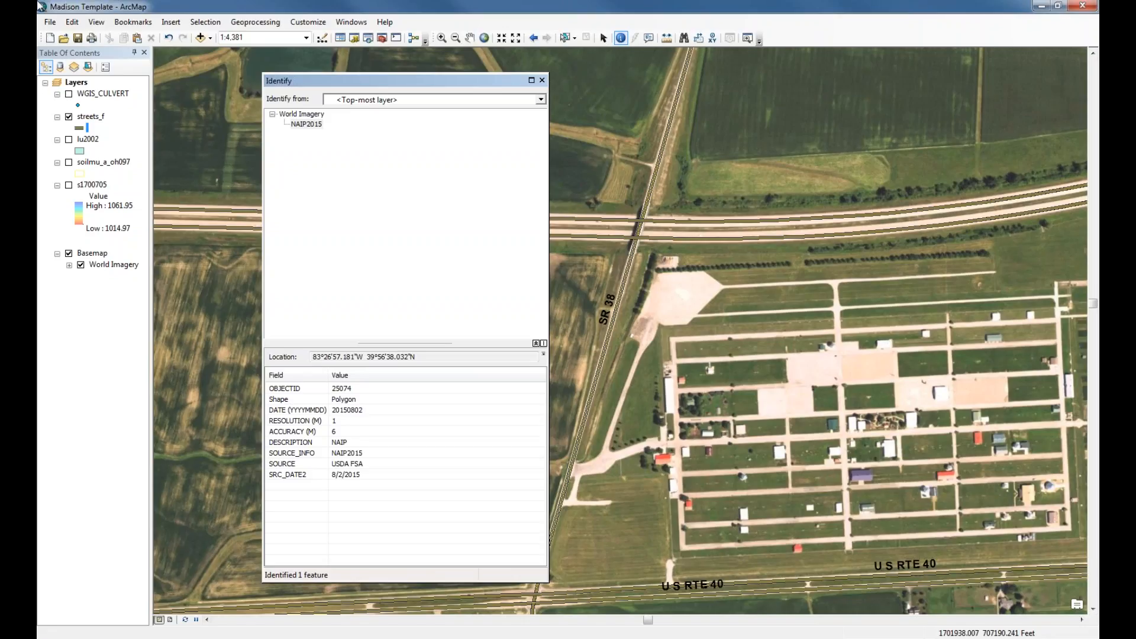
click(541, 81)
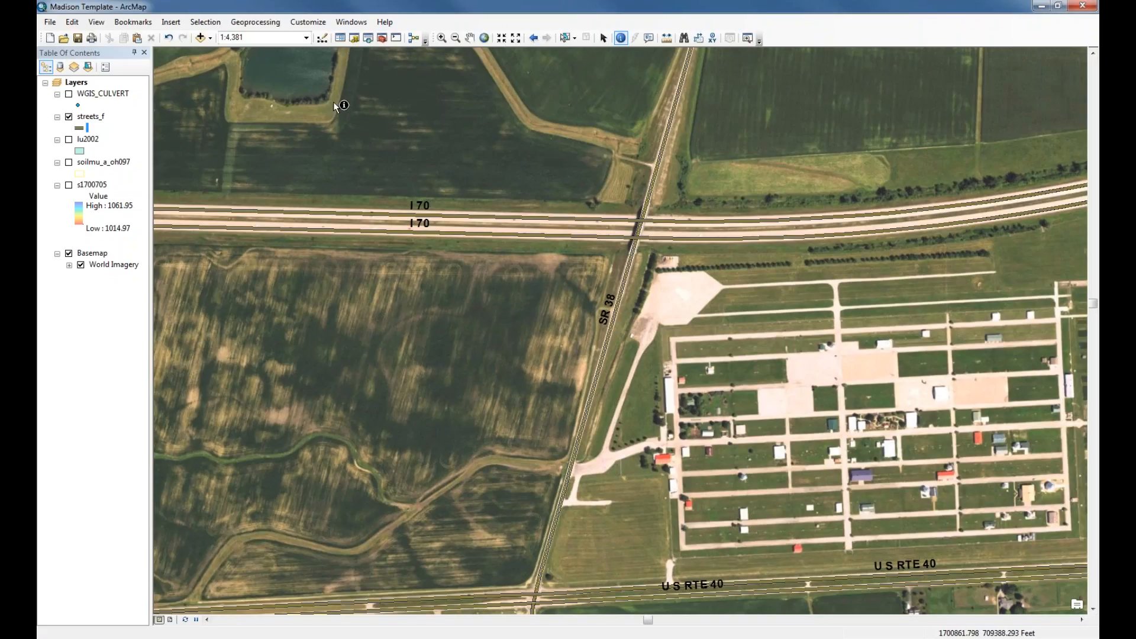
Step: Examine the data source and projected coordinate system in the WGIS_CULVERT layer's properties, leaving them unchanged
right_click(115, 94)
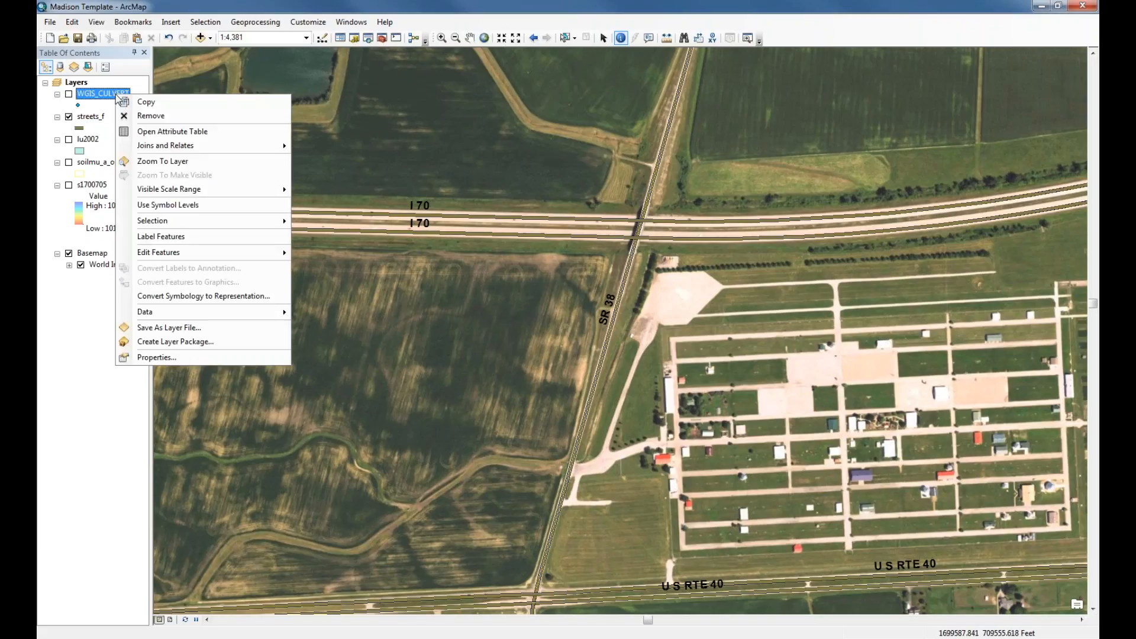
click(155, 357)
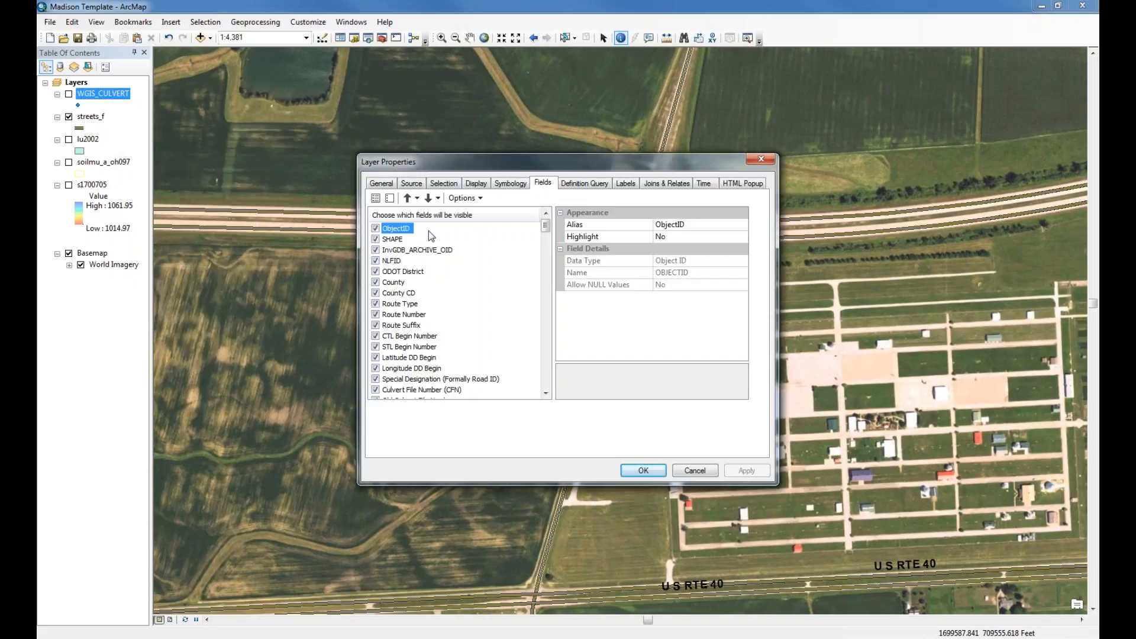
click(385, 185)
click(407, 186)
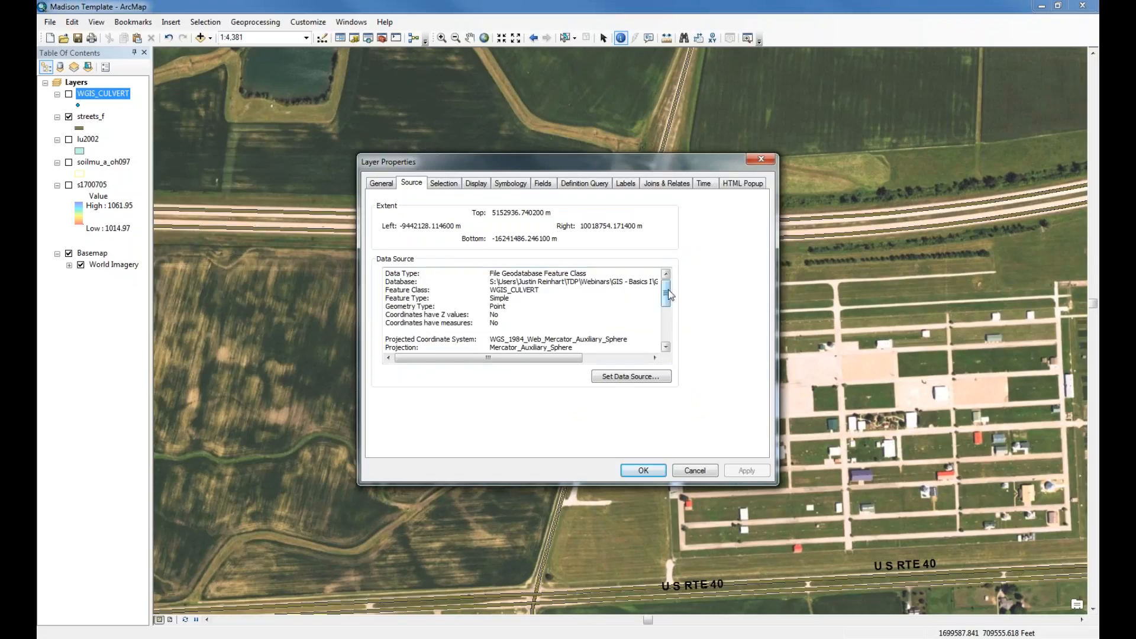
mouse_move(668, 296)
mouse_down()
mouse_move(669, 342)
mouse_move(666, 290)
mouse_up()
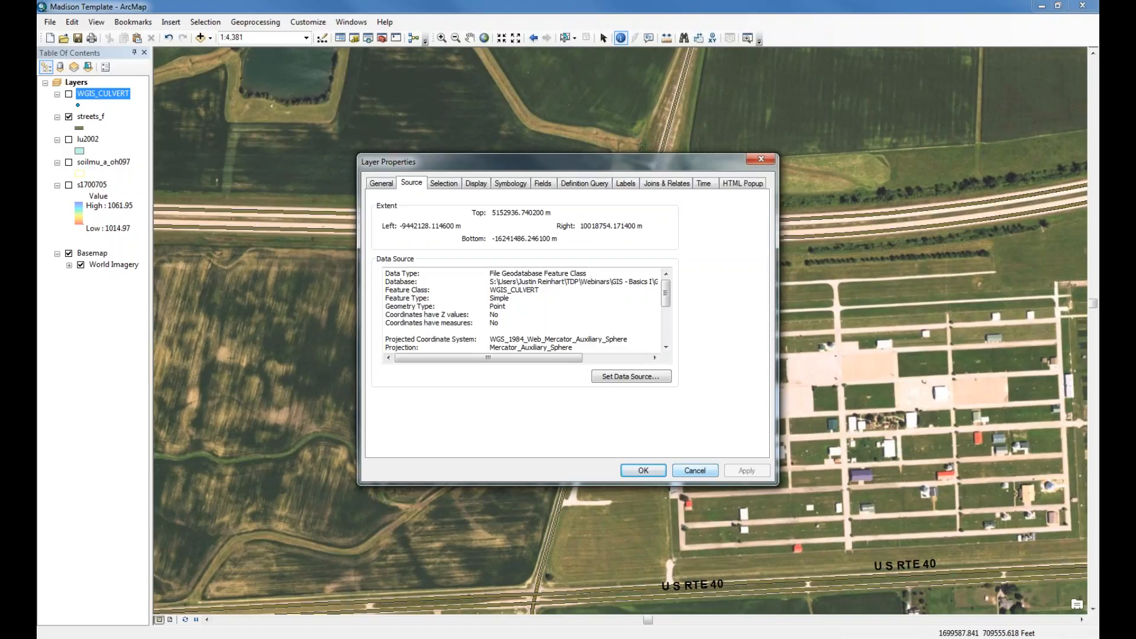
click(694, 470)
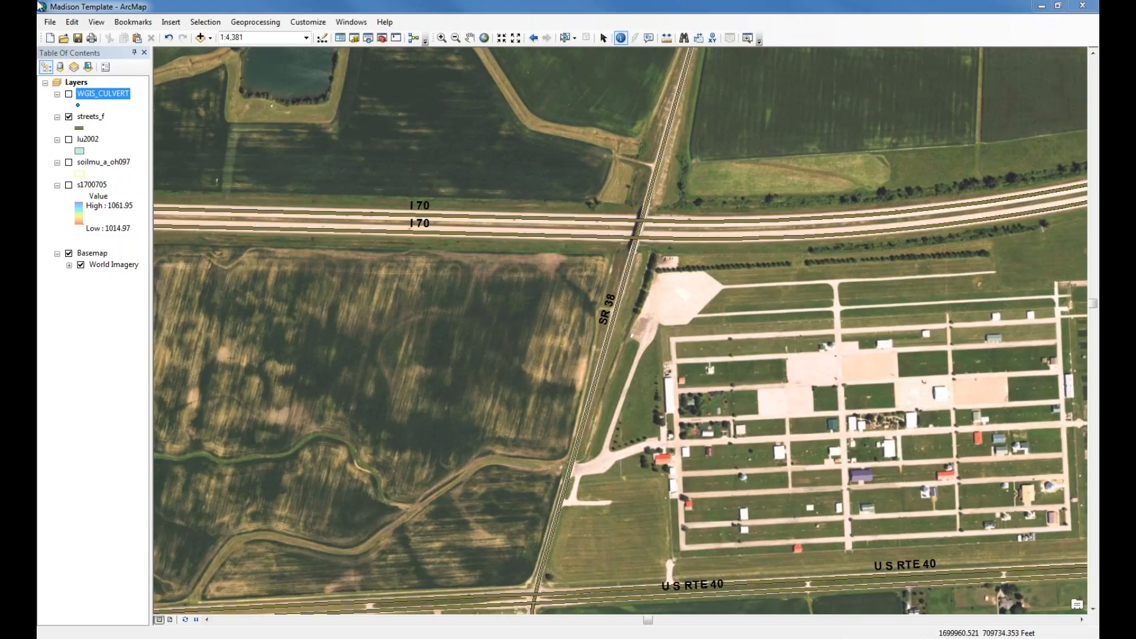
Step: Start adding data, list the existing folder connections, and create a folder connection to the Local Disk (C:) drive
click(202, 40)
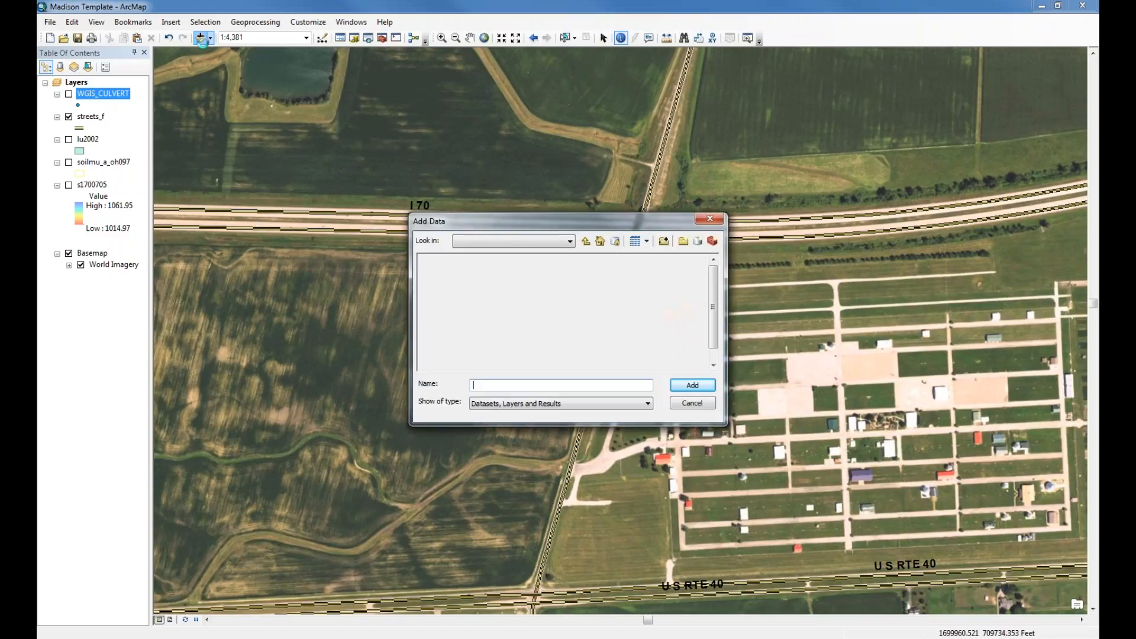
click(570, 242)
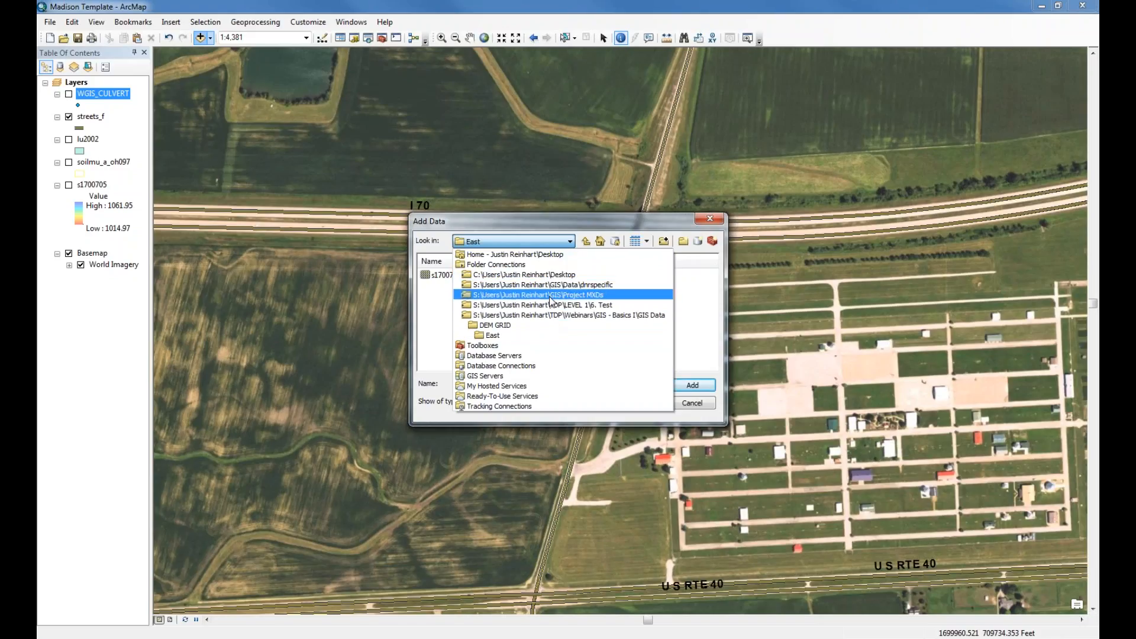
click(522, 269)
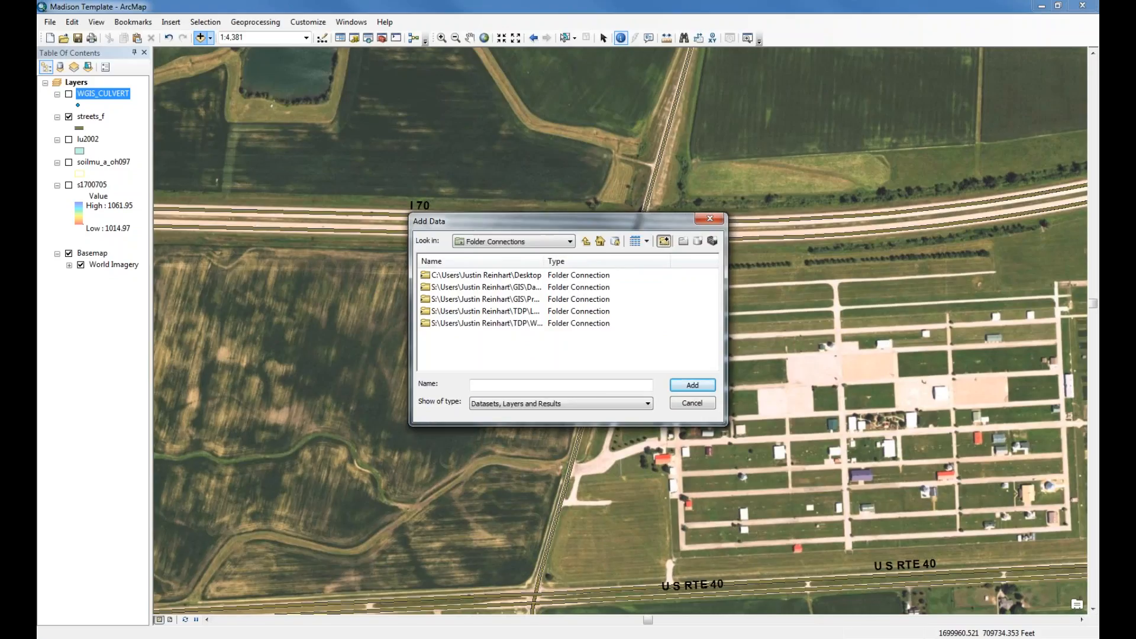
click(664, 242)
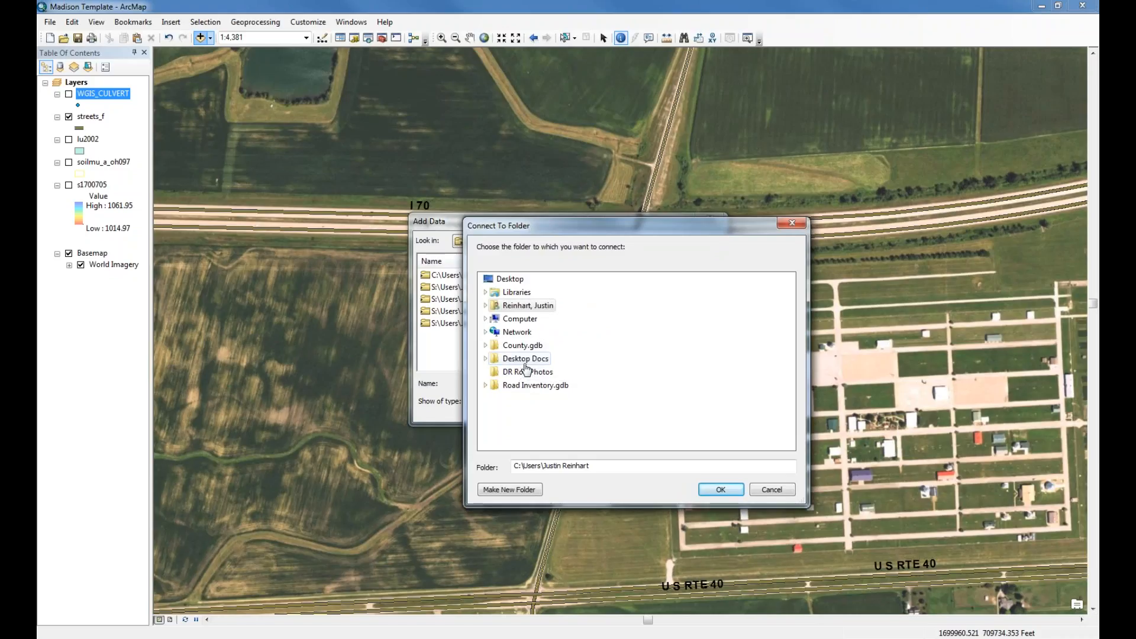
double_click(519, 318)
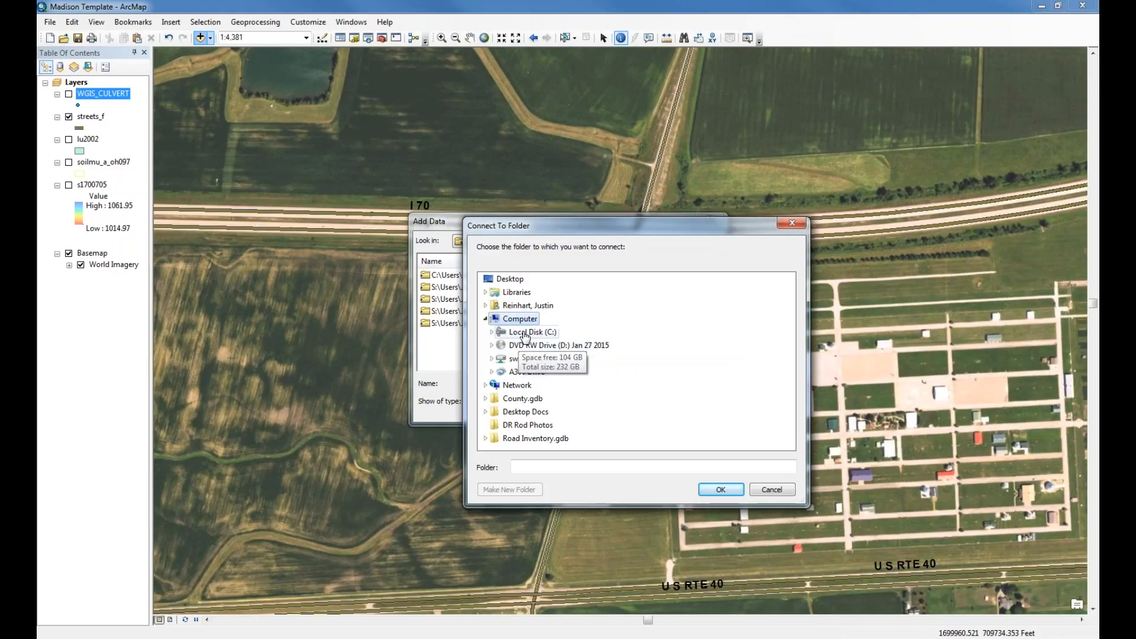
double_click(524, 333)
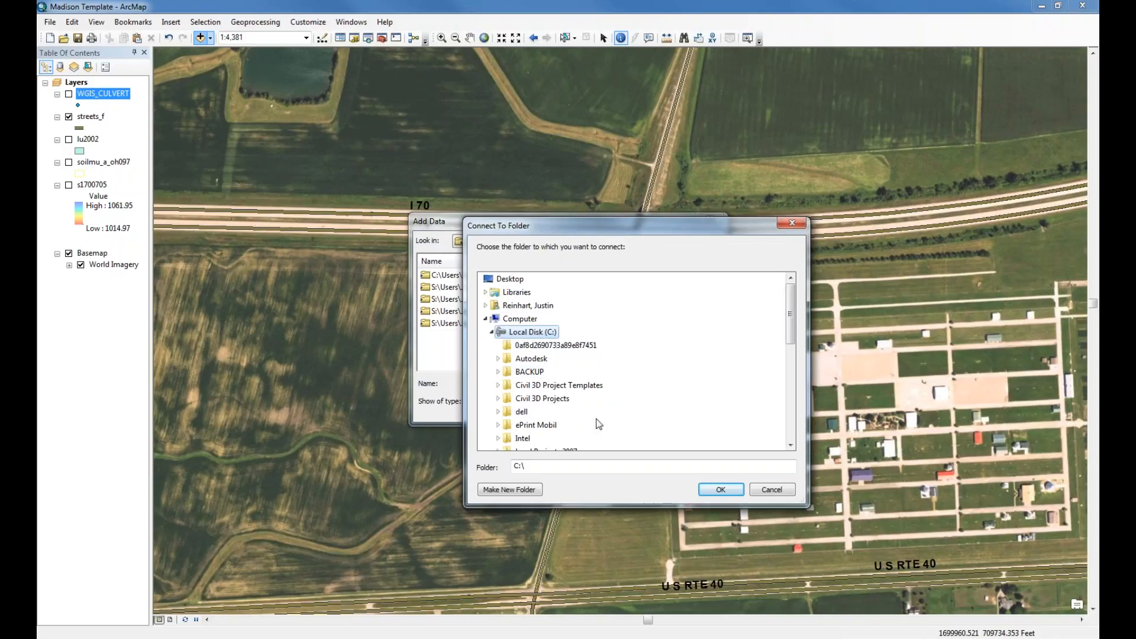
click(720, 490)
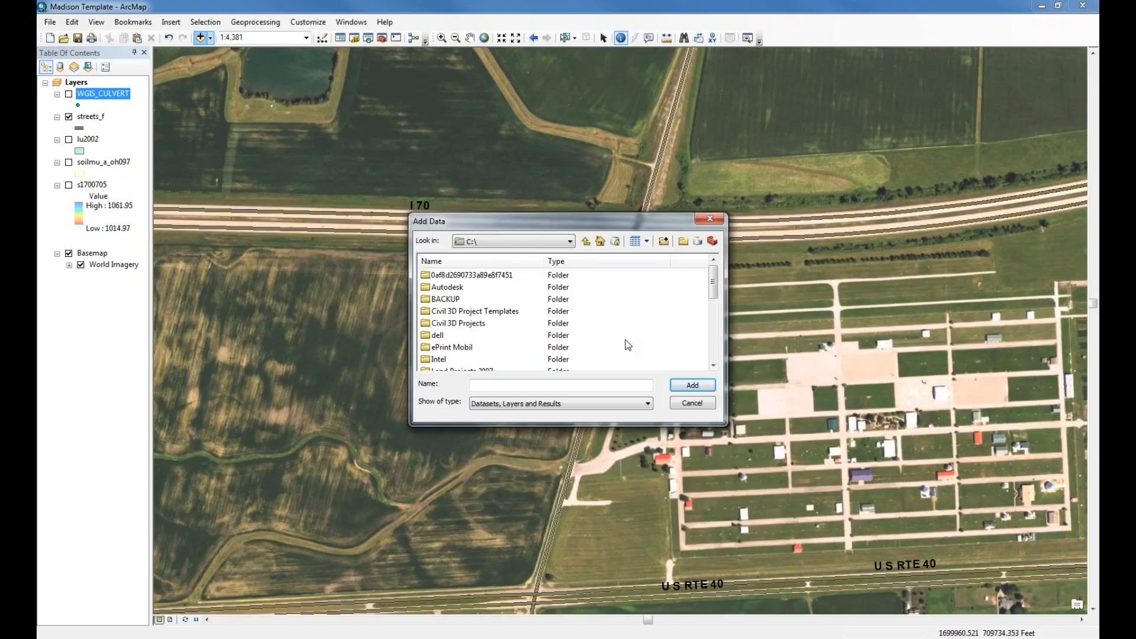
Step: Browse through the Civil 3D Projects folder to its CARR subfolder, and leave the data browser without adding a layer
double_click(431, 323)
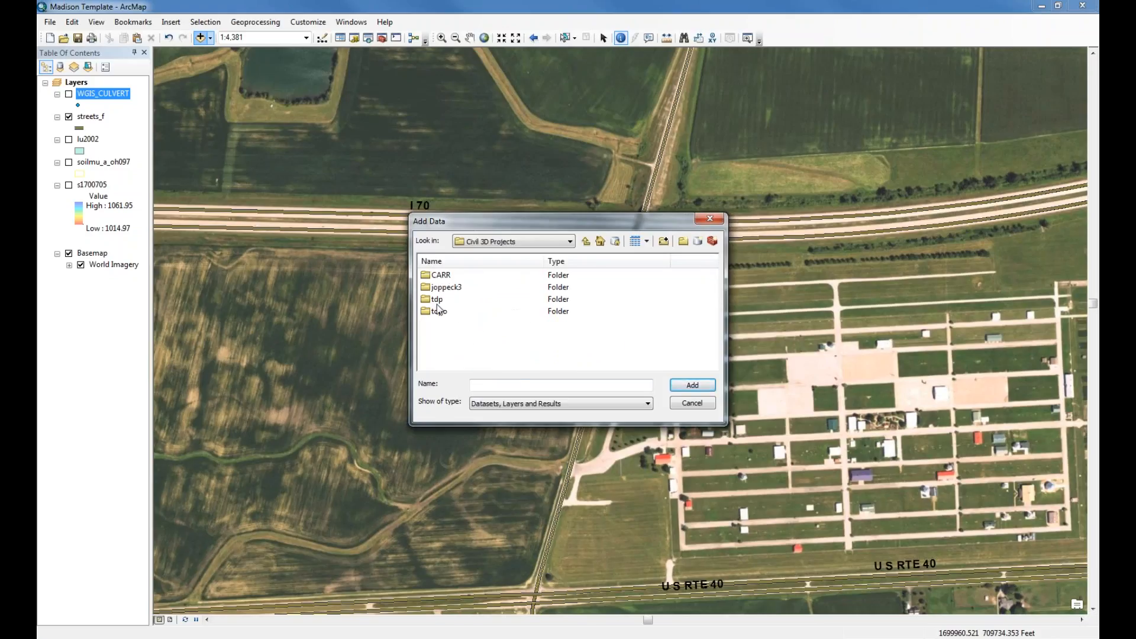
click(431, 276)
double_click(430, 276)
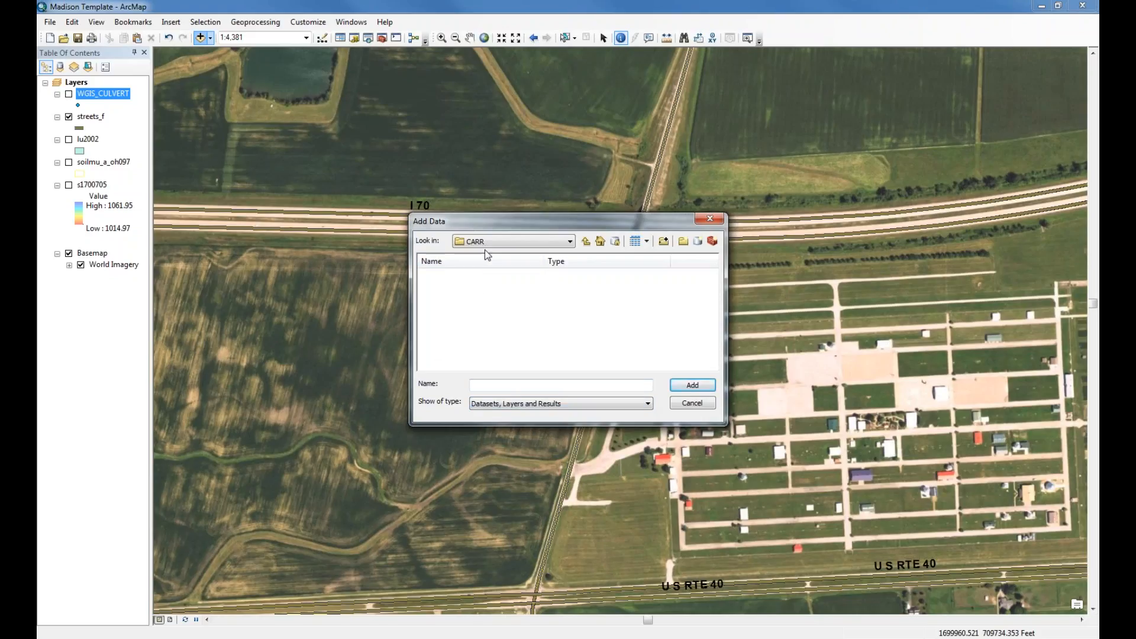
click(692, 403)
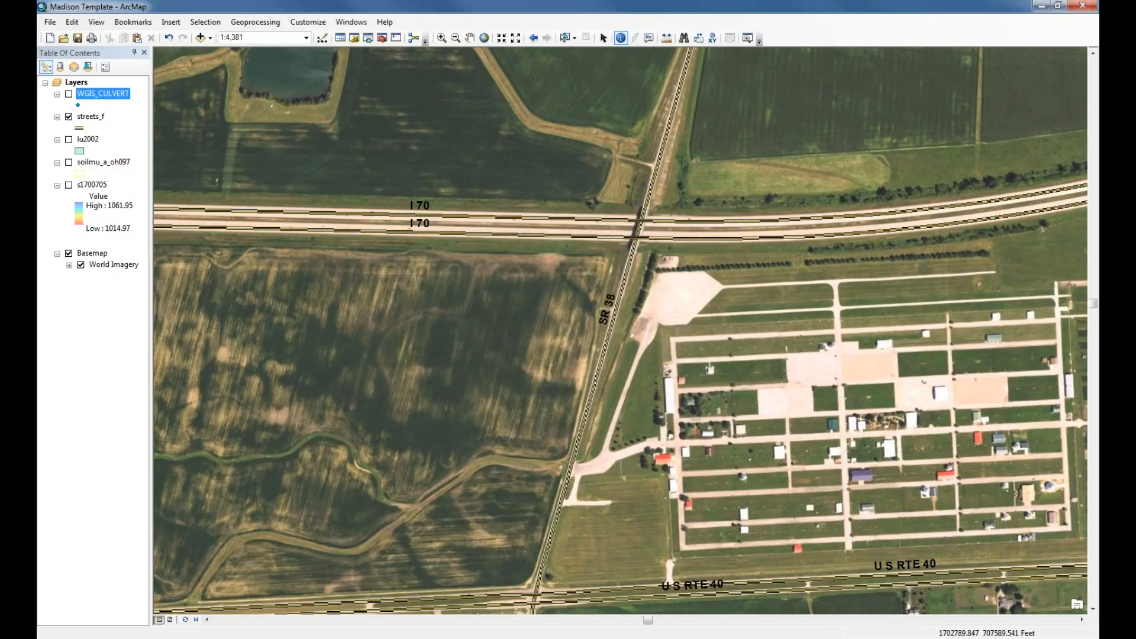